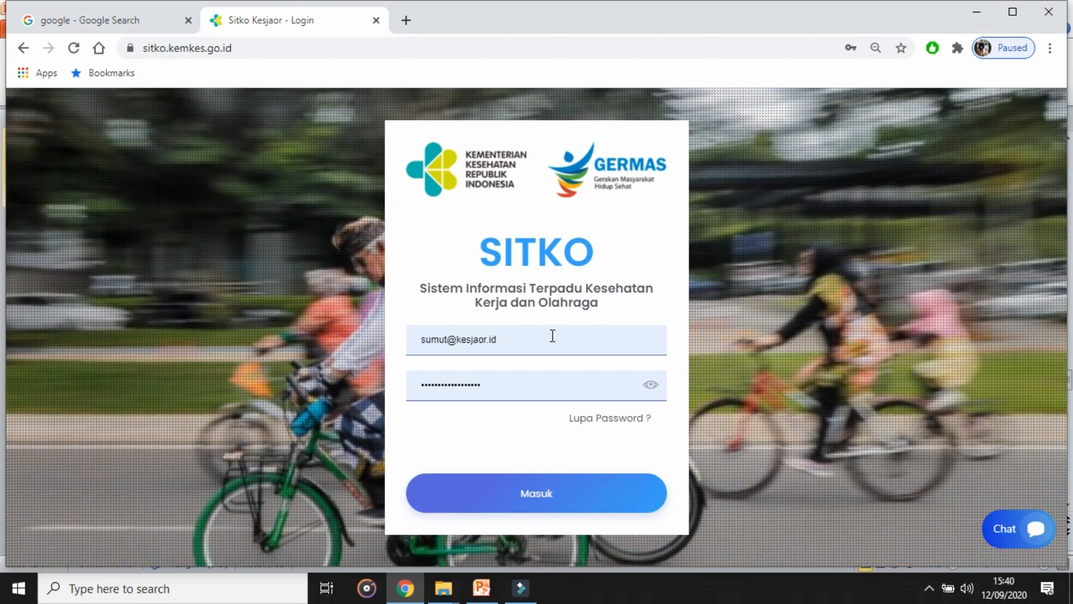
Clear the prefilled email and saved password from the login form
click(532, 339)
key(ctrl+a)
key(BackSpace)
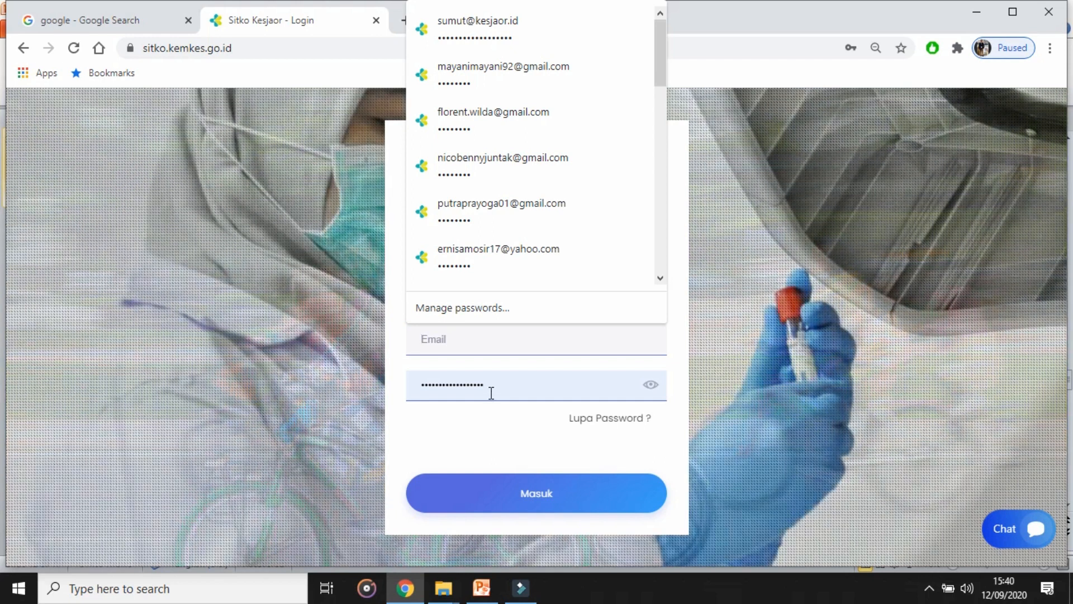
drag(490, 390, 357, 380)
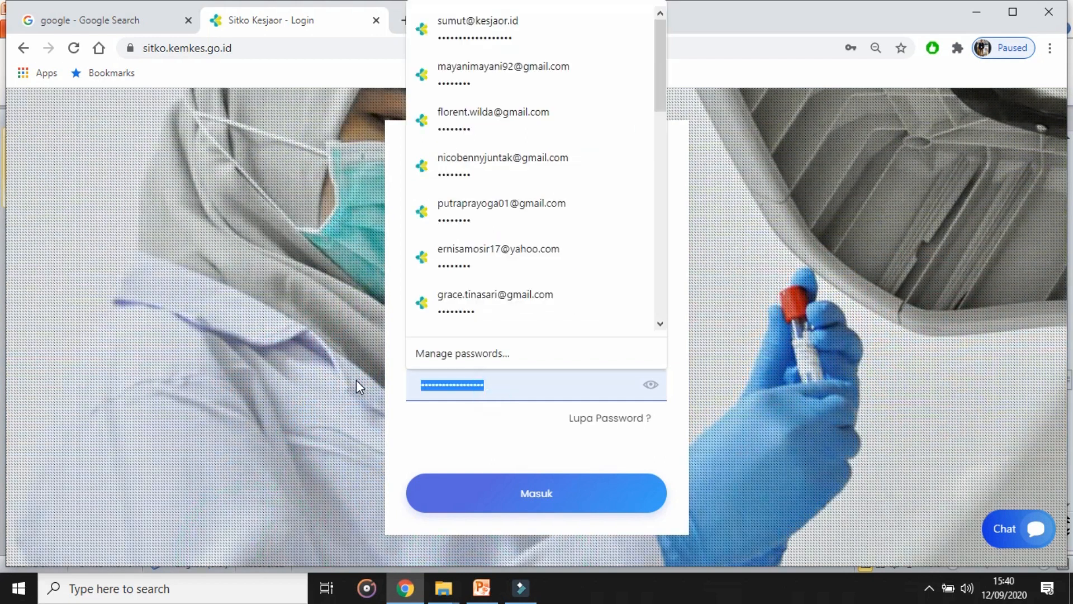
key(BackSpace)
click(503, 419)
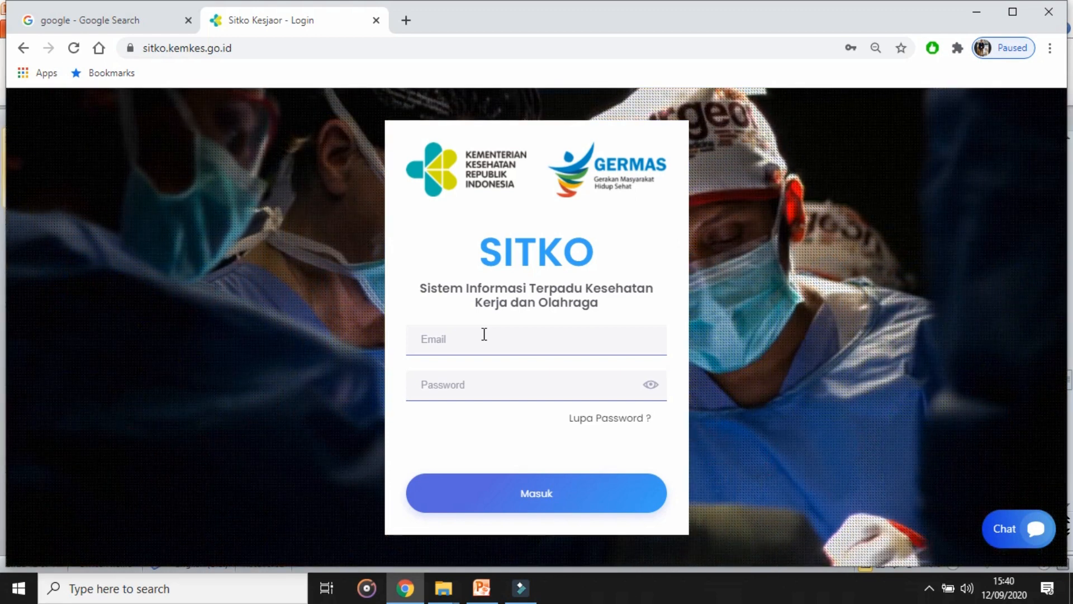
Log in to SITKO with the saved Puskesmas Suka Rame account
click(484, 335)
text(p)
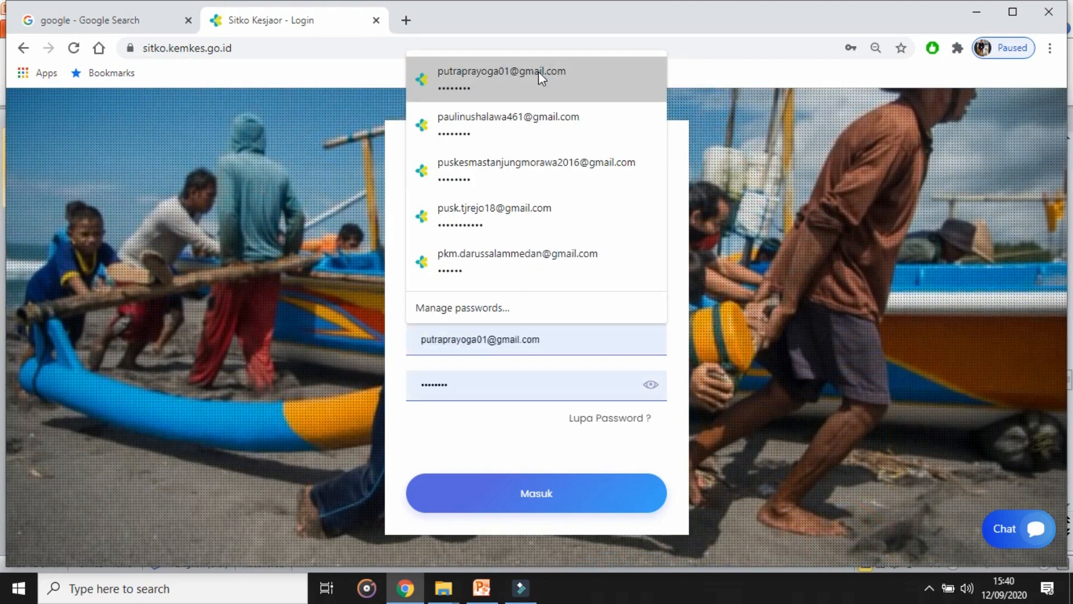
click(539, 72)
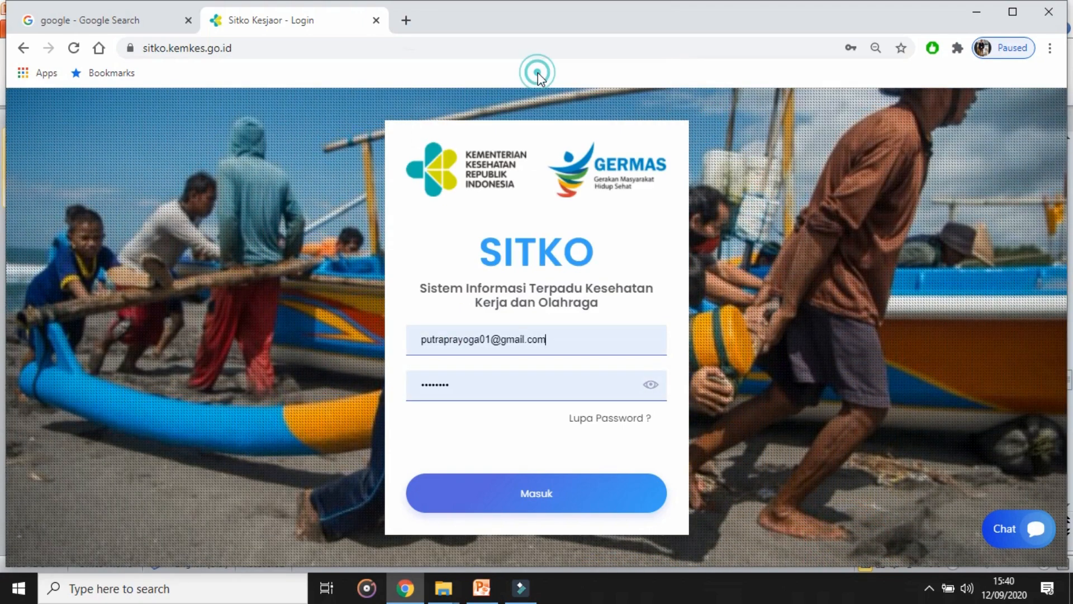
click(509, 513)
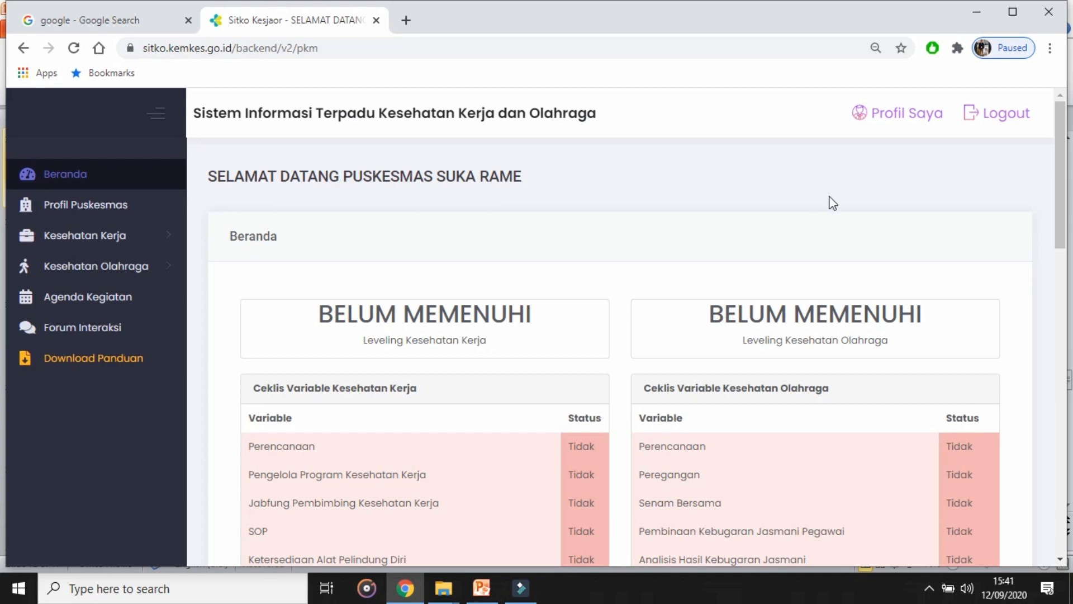
Maximize the browser window and collapse then re-expand the sidebar
mouse_move(1067, 175)
mouse_down()
mouse_move(1067, 353)
mouse_move(1066, 179)
mouse_up()
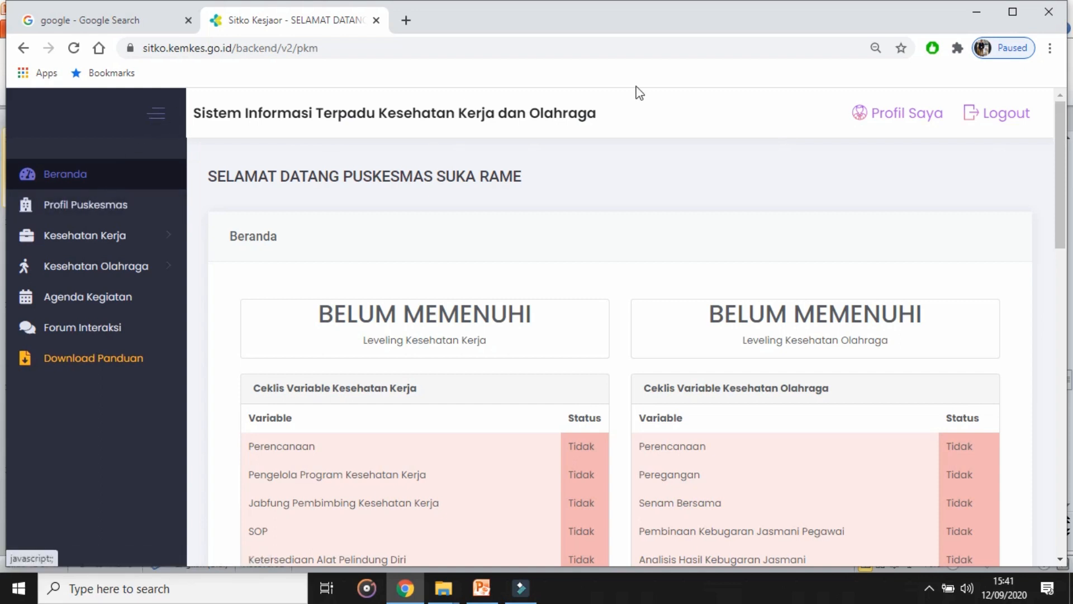
click(1013, 12)
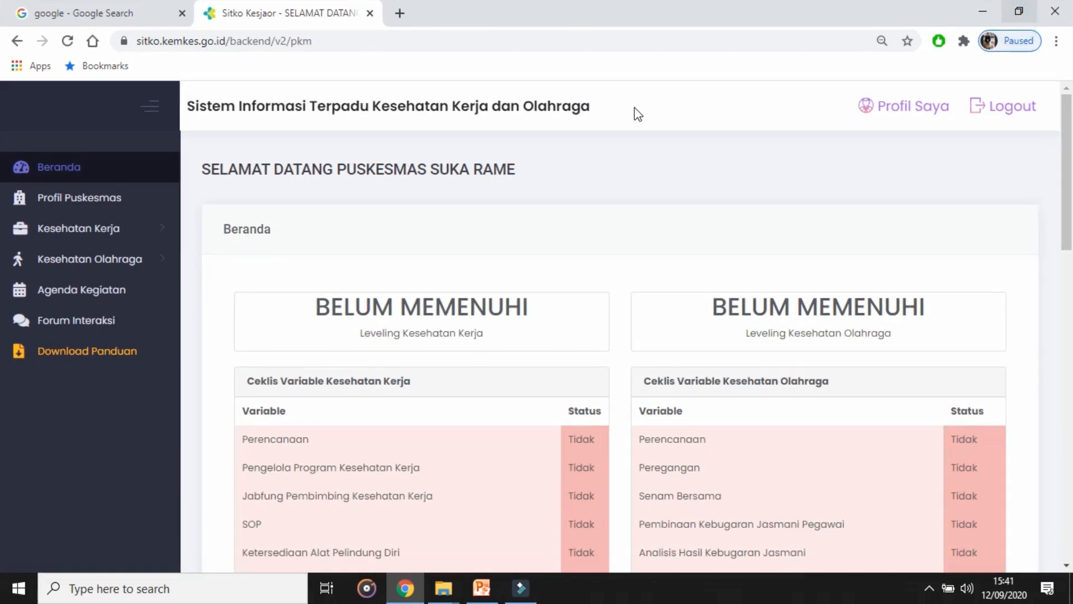
click(159, 104)
click(150, 112)
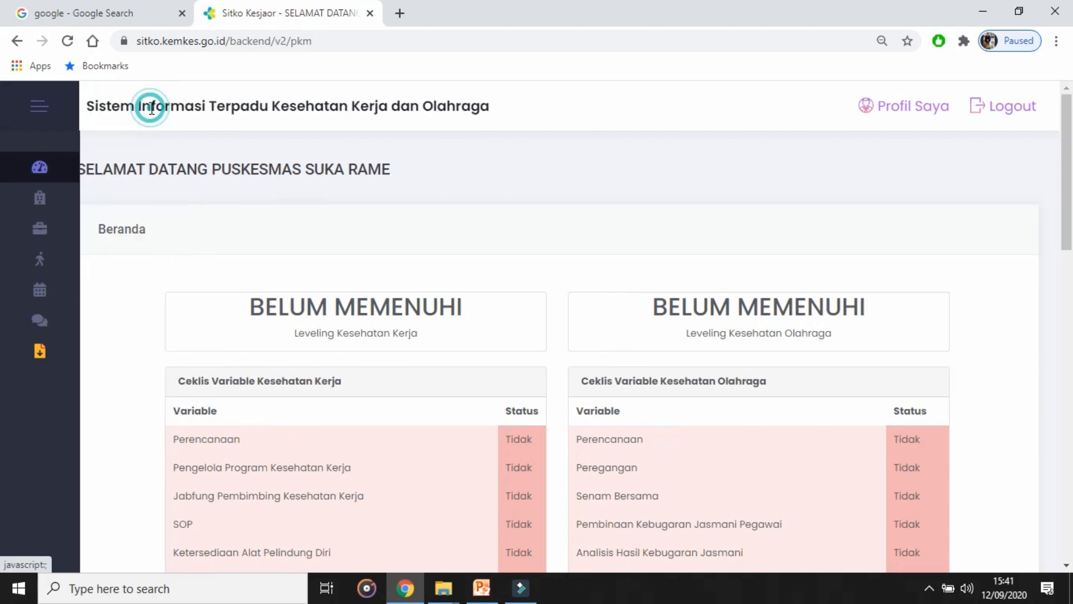
click(24, 109)
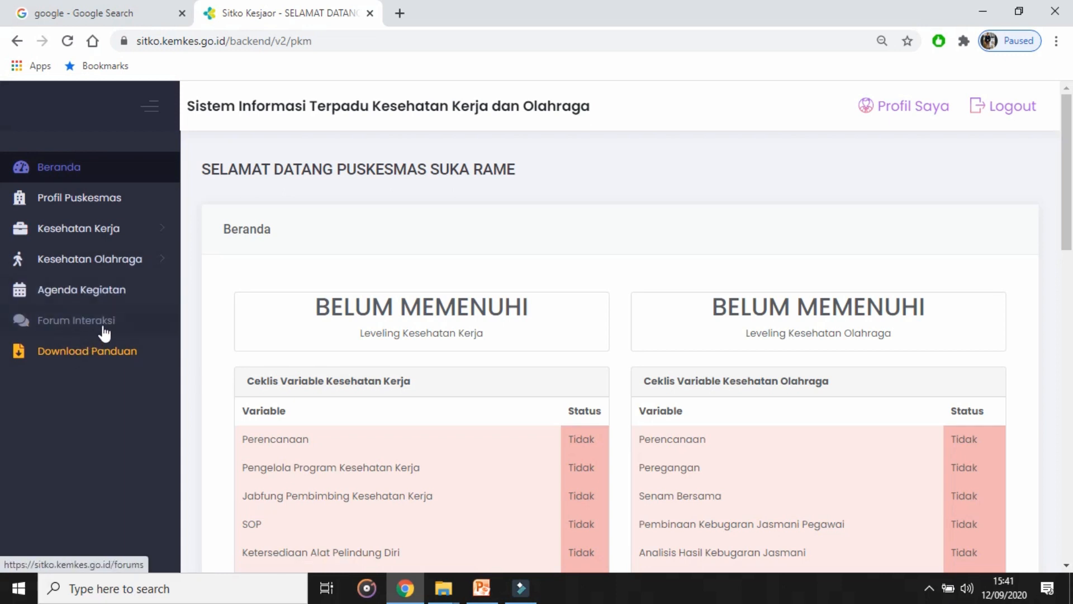
Expand the Kesehatan Kerja and Kesehatan Olahraga menus and go to Profil Puskesmas
click(158, 238)
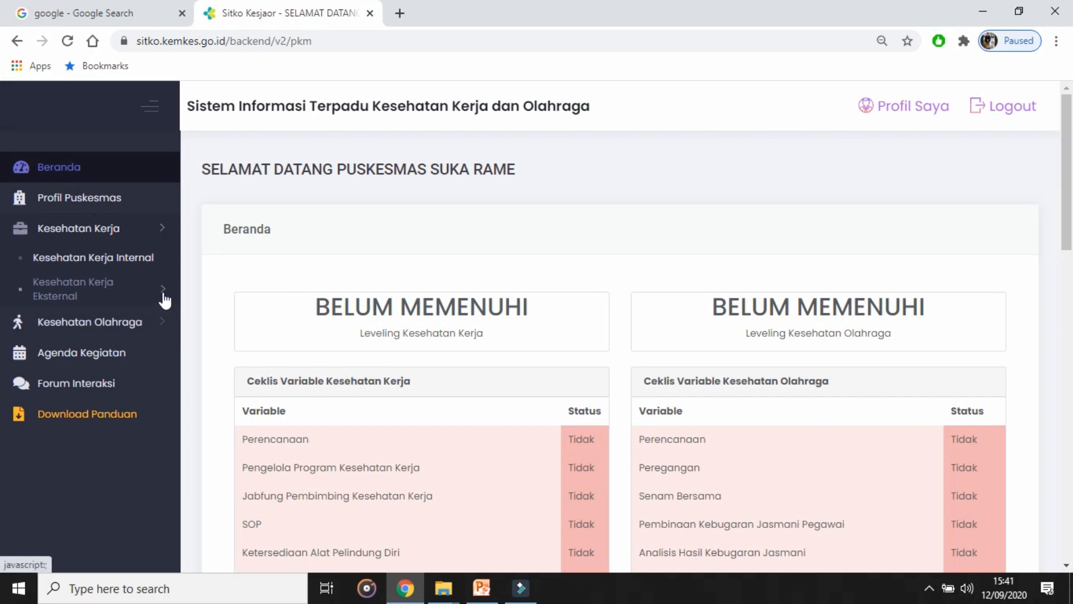
click(162, 323)
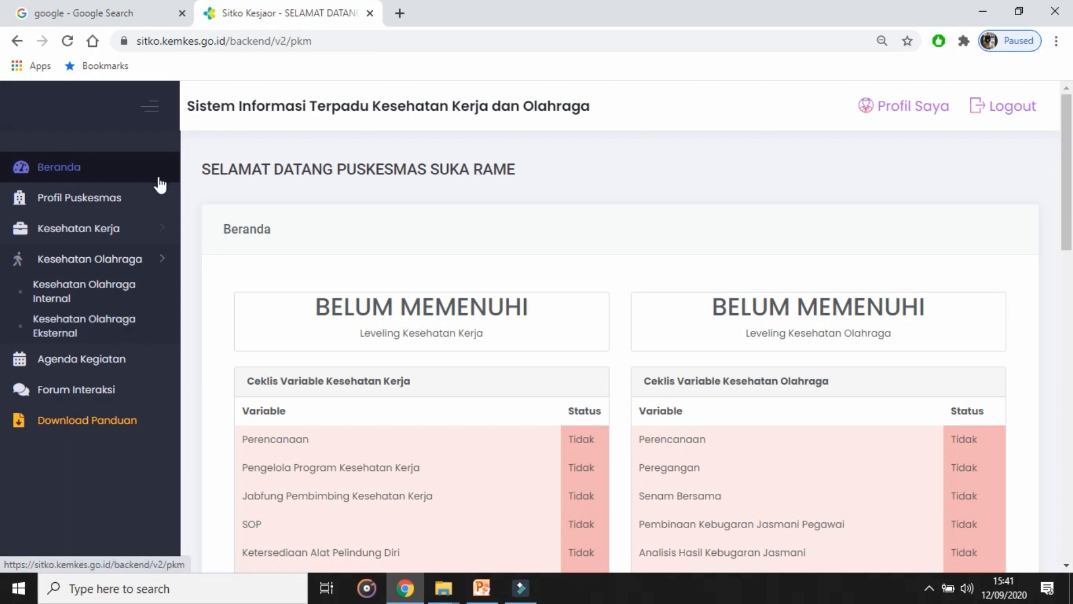
click(101, 207)
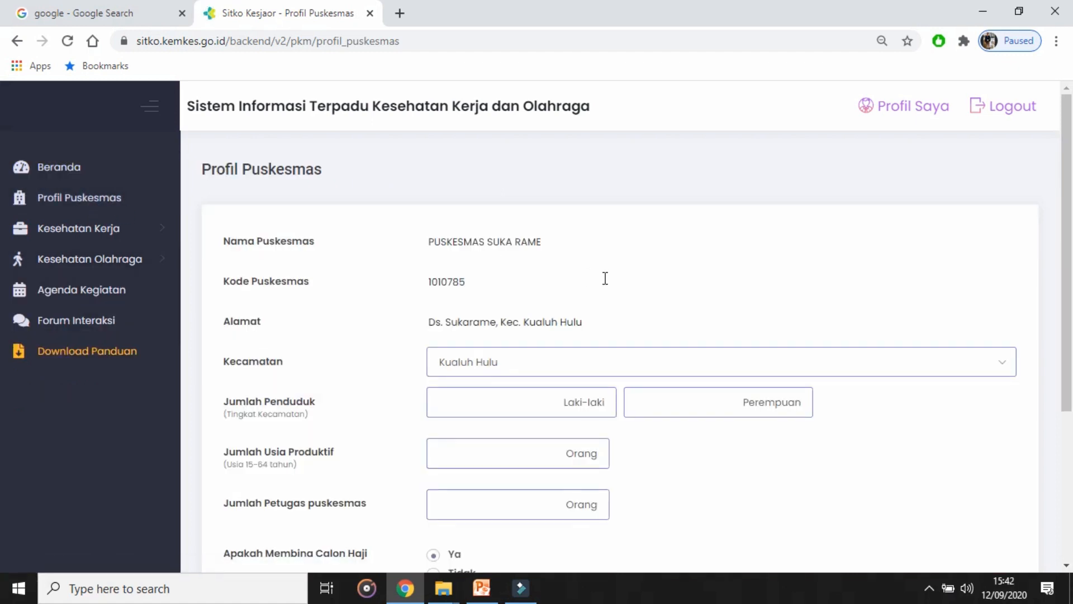
scroll(1070, 245, down, 1)
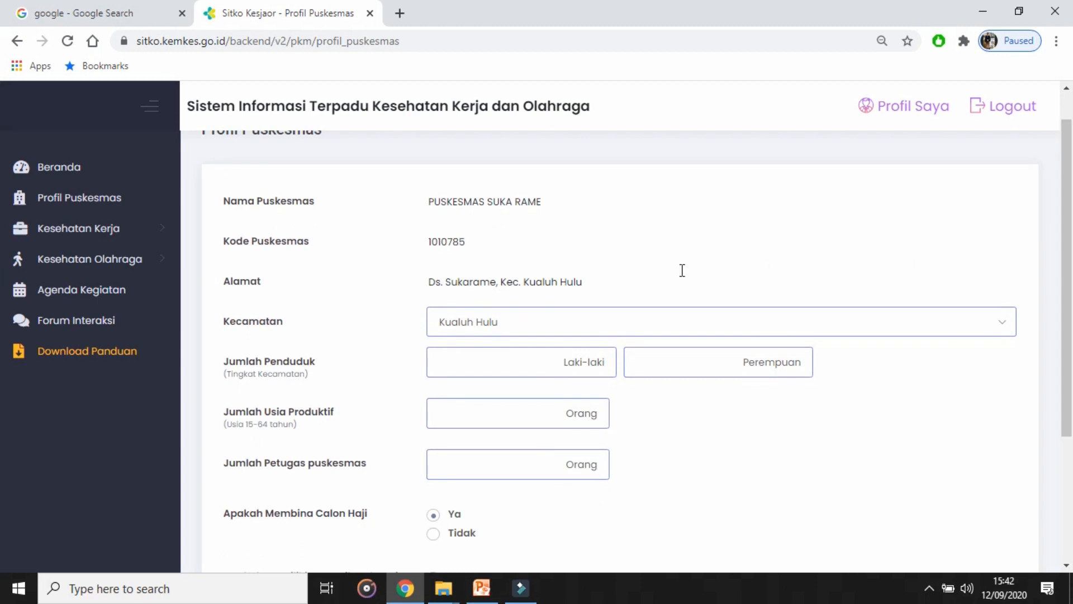
drag(226, 323, 299, 325)
click(574, 323)
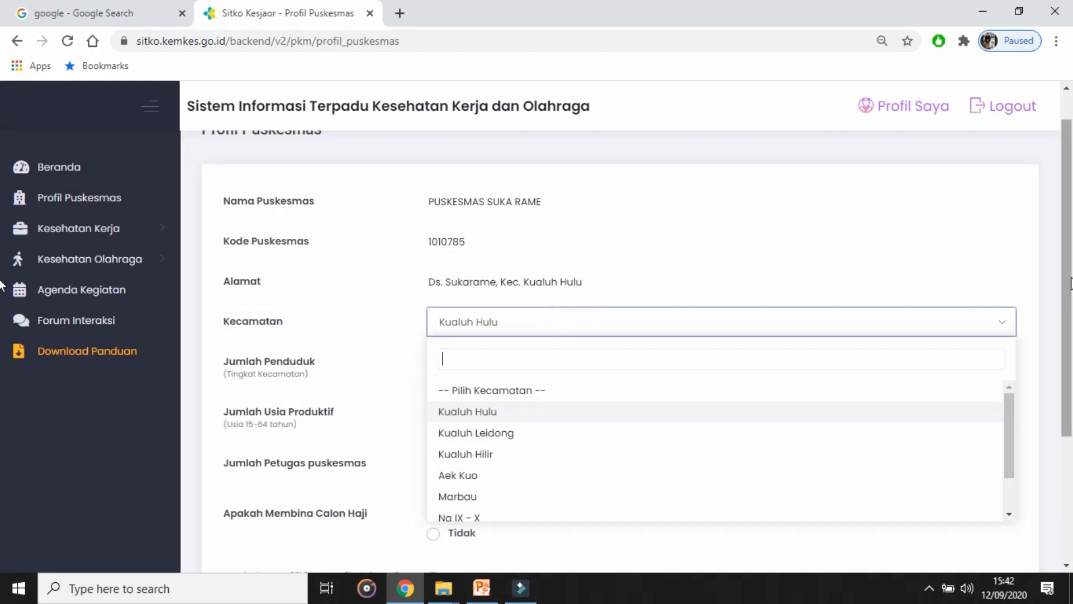
drag(1069, 284, 1068, 322)
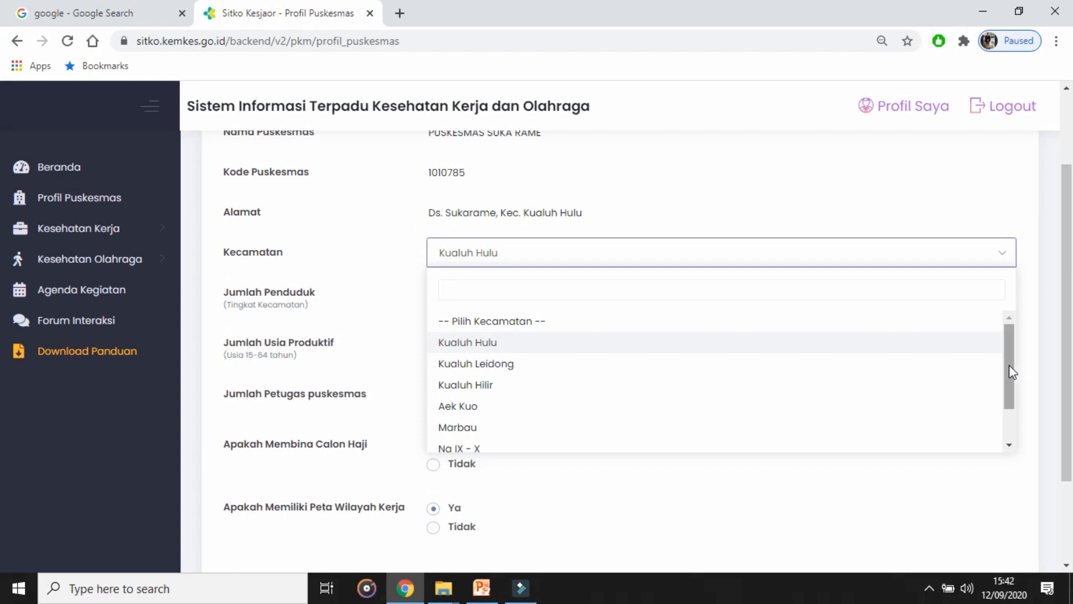
click(670, 350)
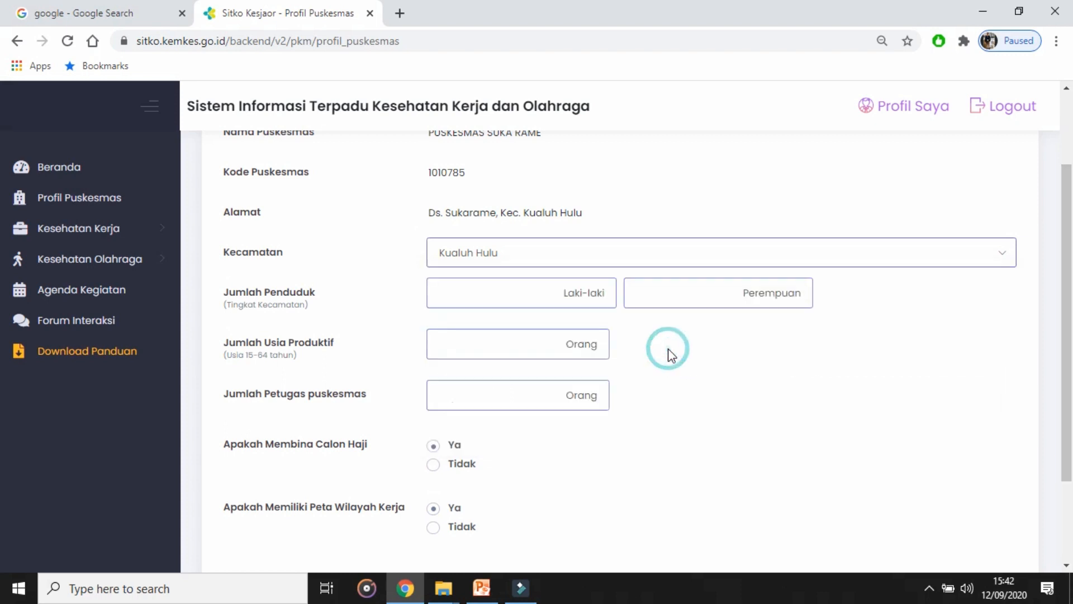
click(459, 301)
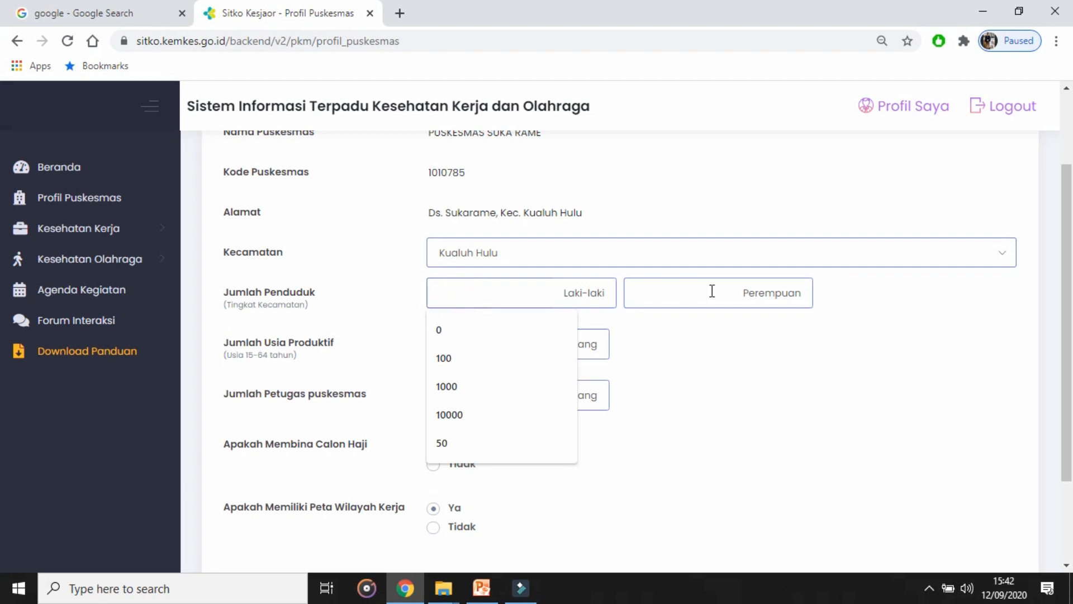
click(653, 301)
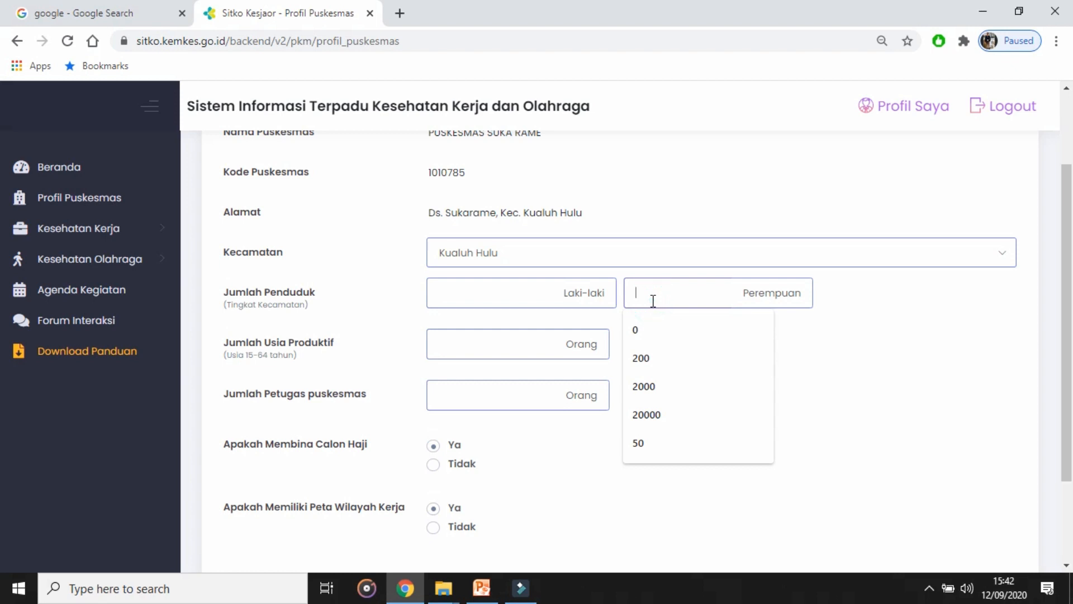
click(853, 316)
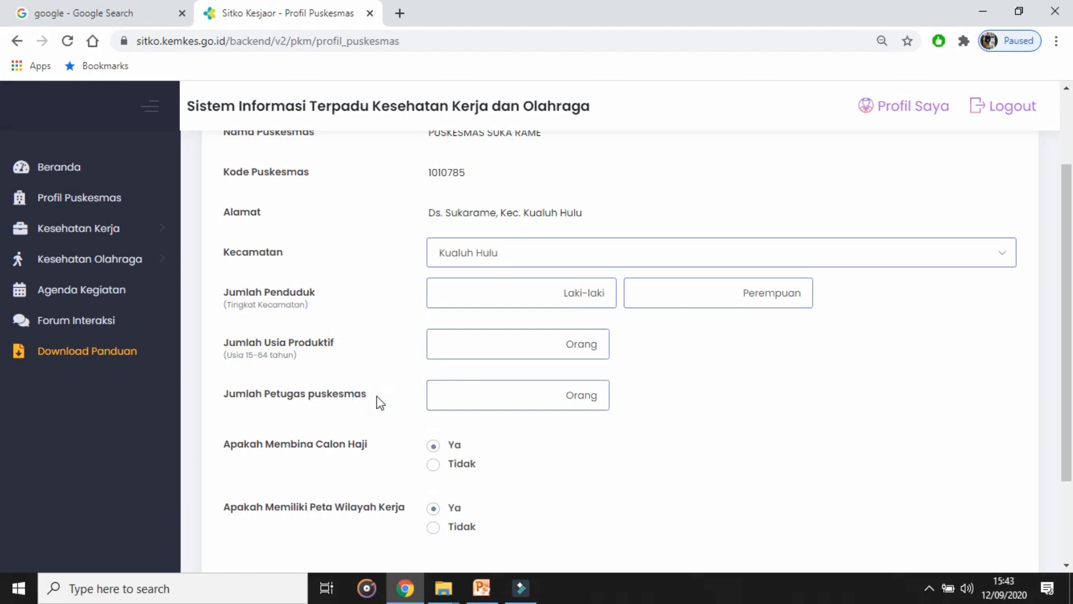
click(458, 393)
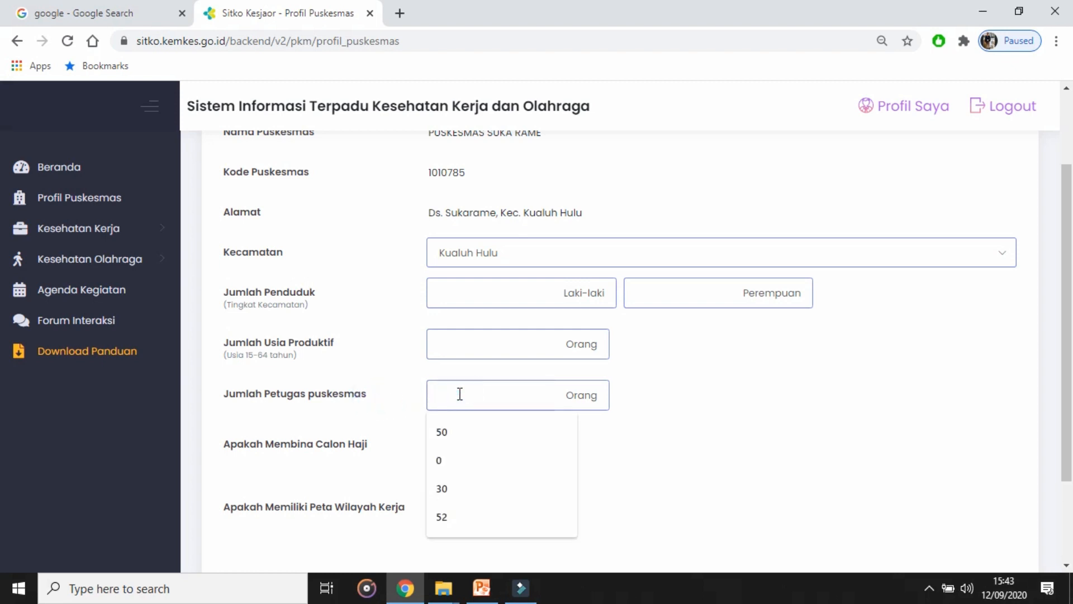
click(413, 385)
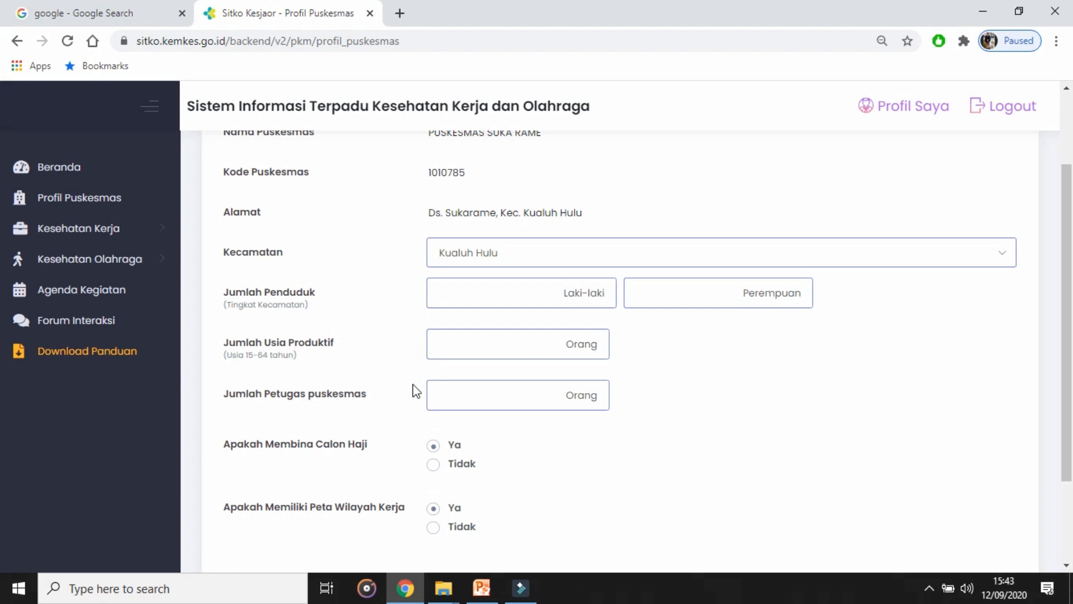
drag(1067, 415, 1071, 492)
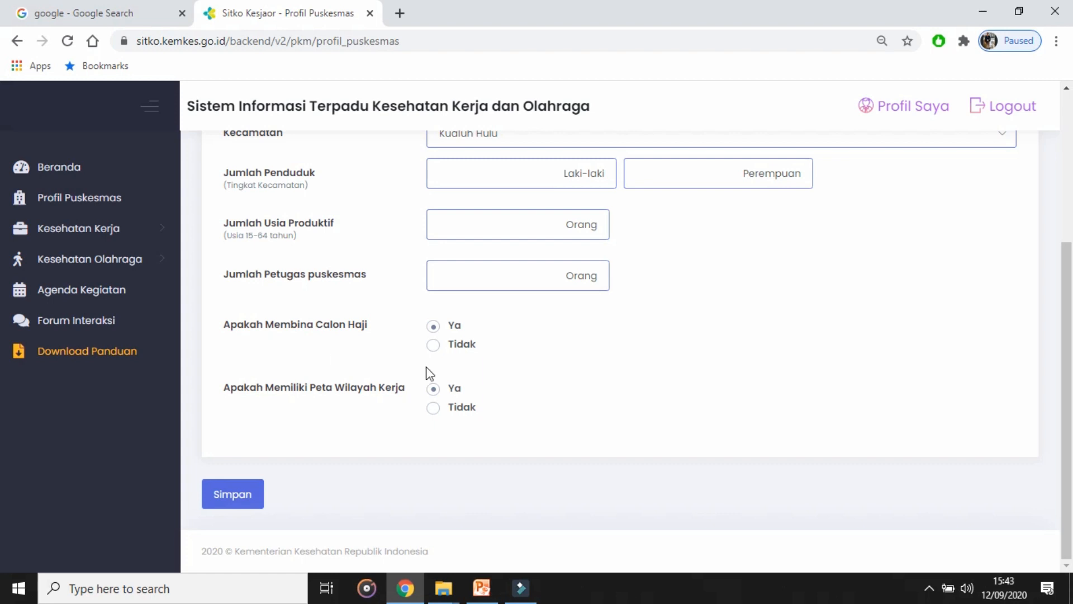
Keep Ya for Membina Calon Haji and Peta Wilayah Kerja, save, and dismiss 'Data Tersimpan'
click(431, 349)
click(439, 336)
click(433, 391)
click(227, 502)
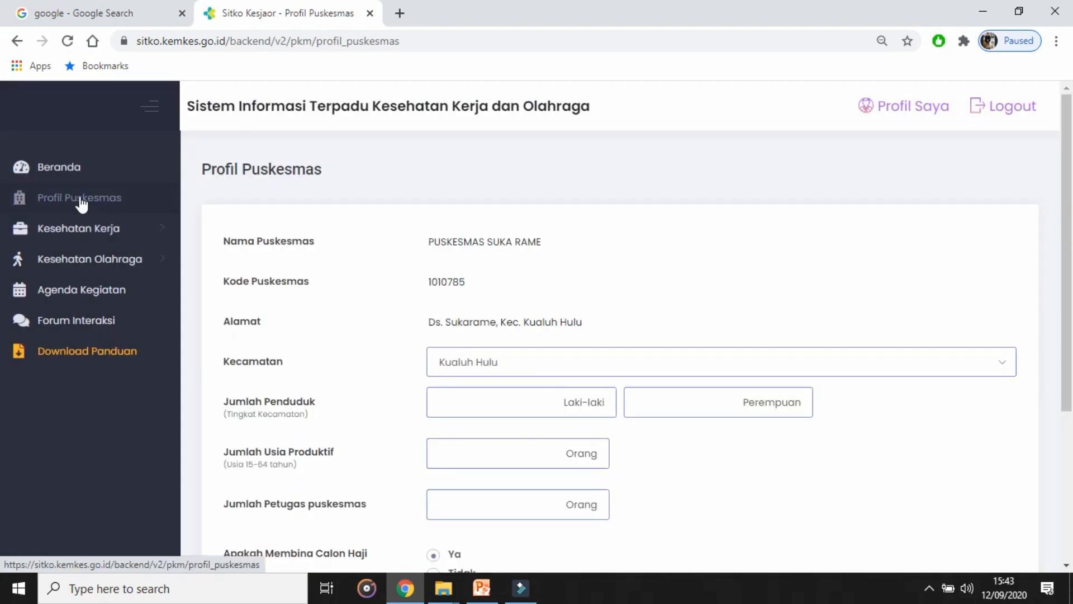
click(81, 201)
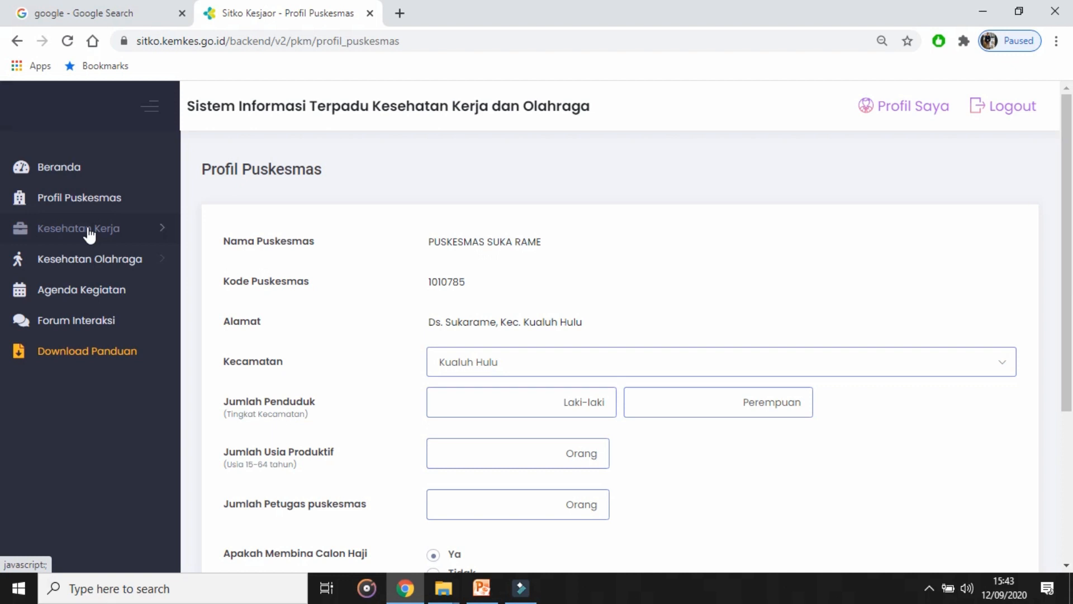
On the Kesehatan Kerja Internal page, add new data for year 2020 and continue
click(88, 230)
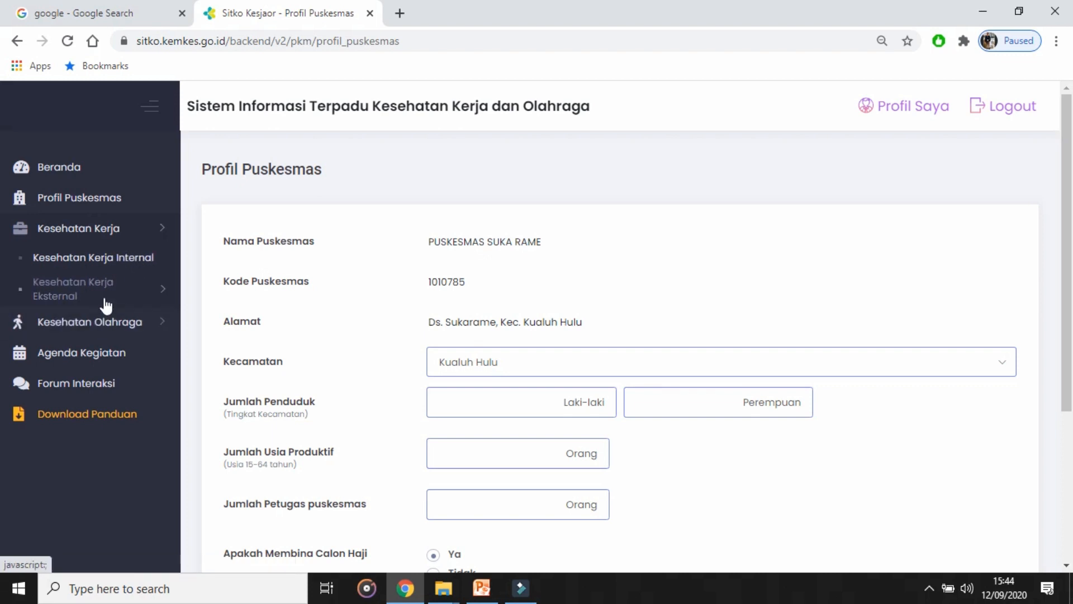
click(94, 270)
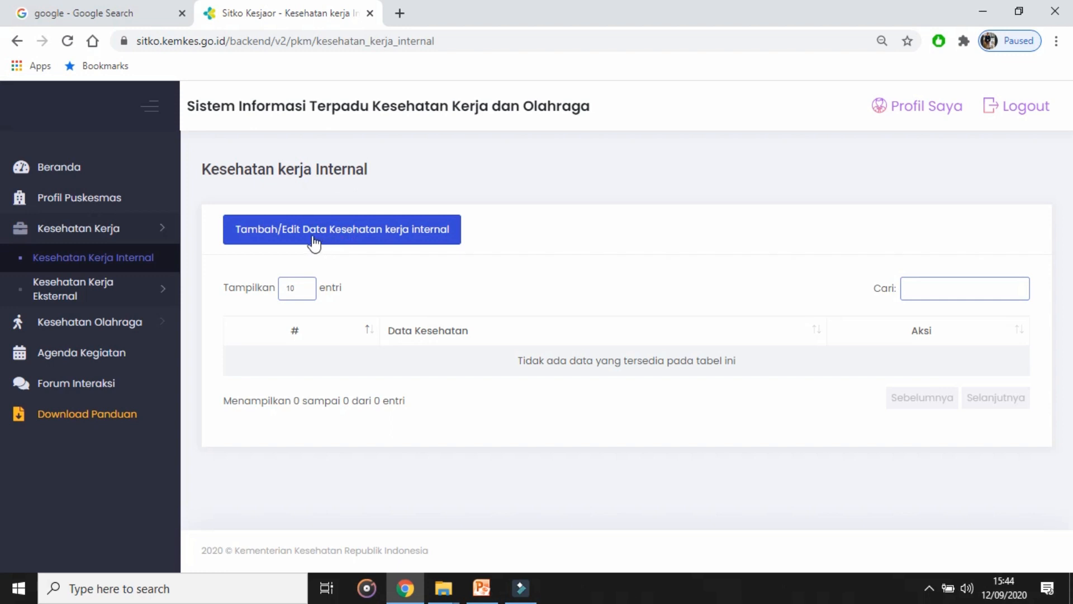
click(416, 235)
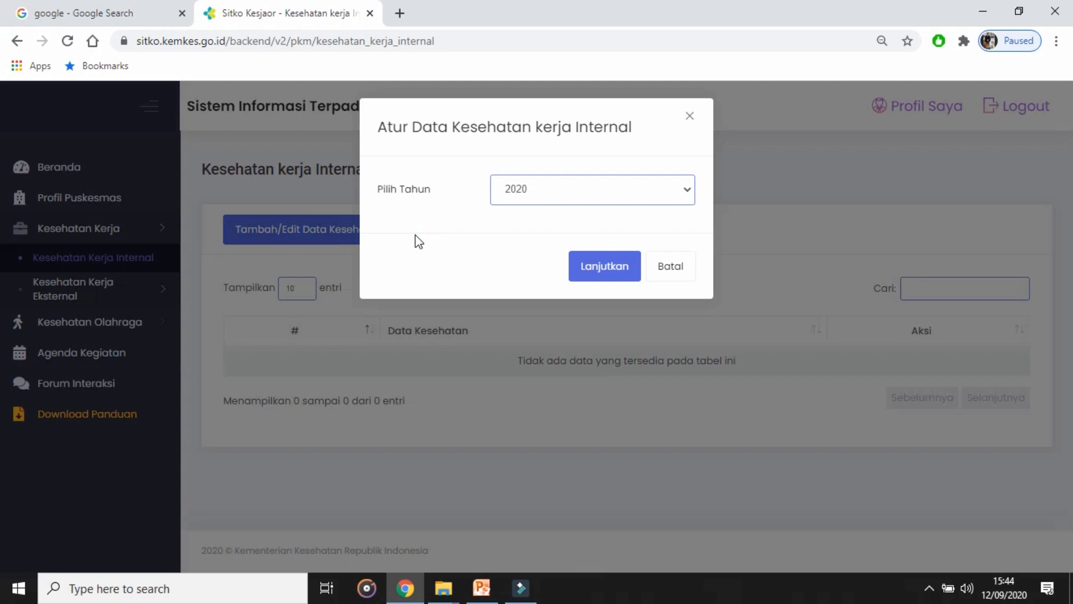
click(545, 202)
click(545, 201)
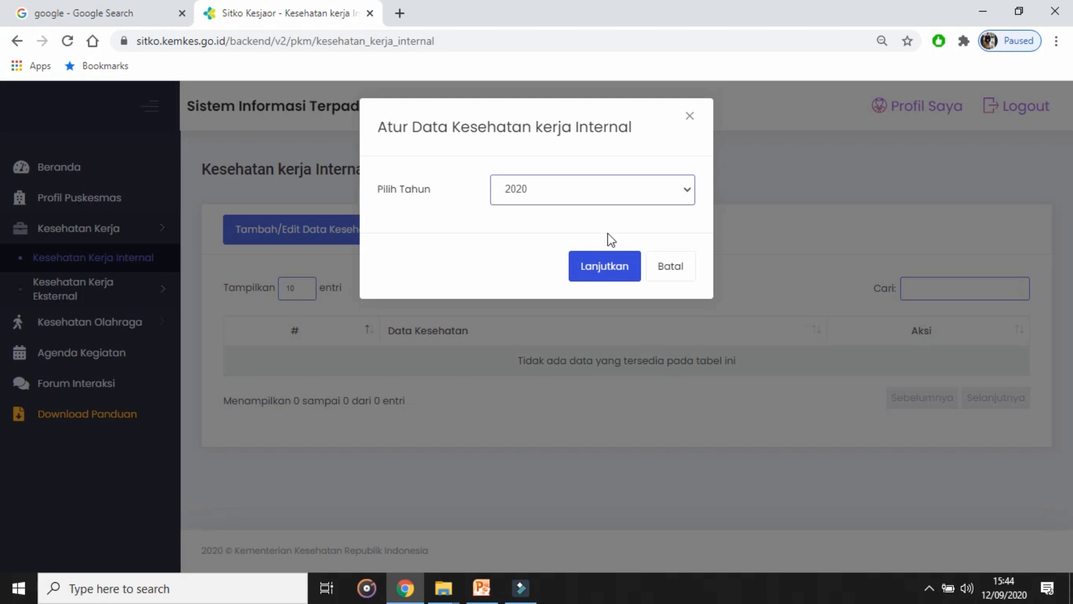
click(596, 195)
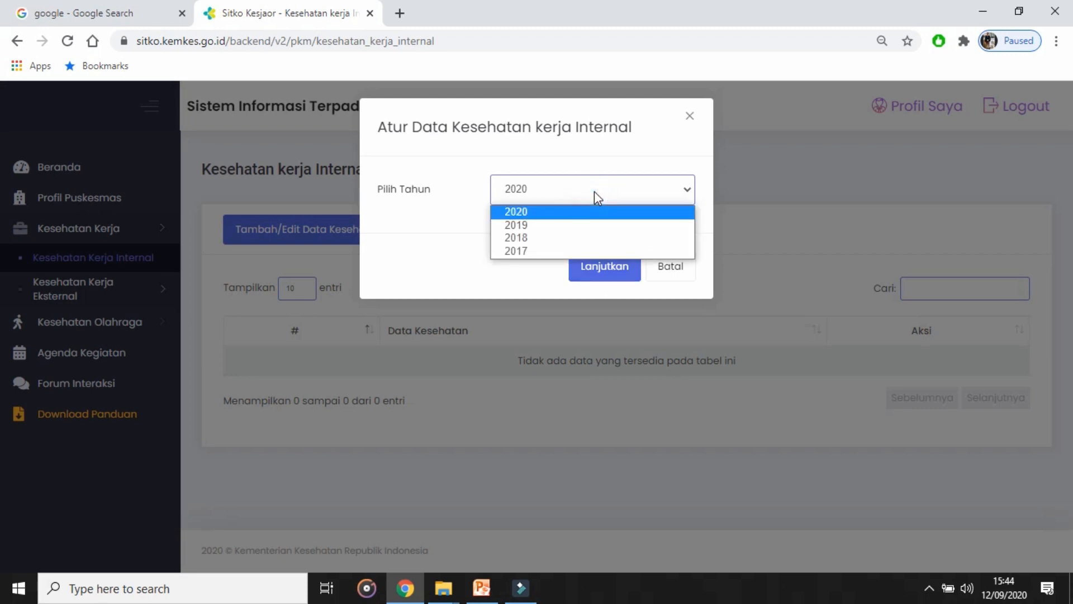
click(595, 191)
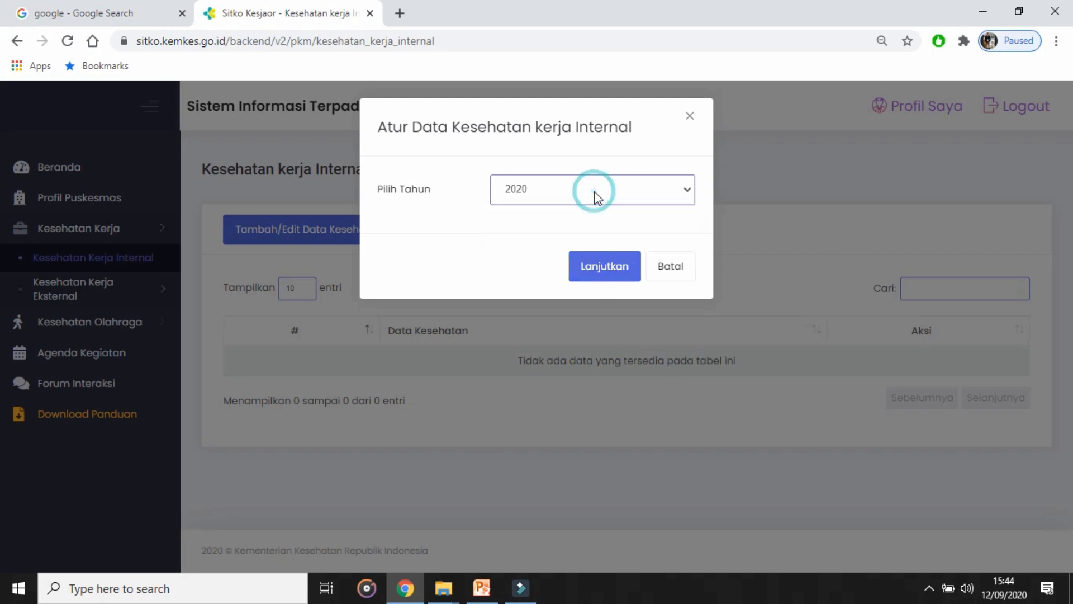
click(613, 267)
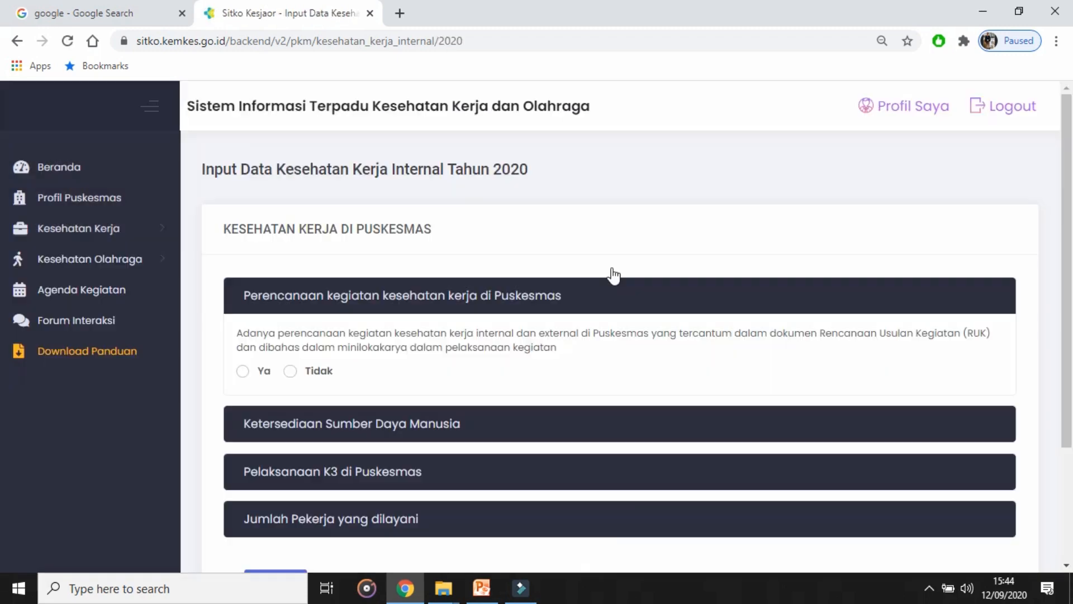
Widen the form, answer Ya to Perencanaan kegiatan, and expand Ketersediaan Sumber Daya Manusia
click(443, 293)
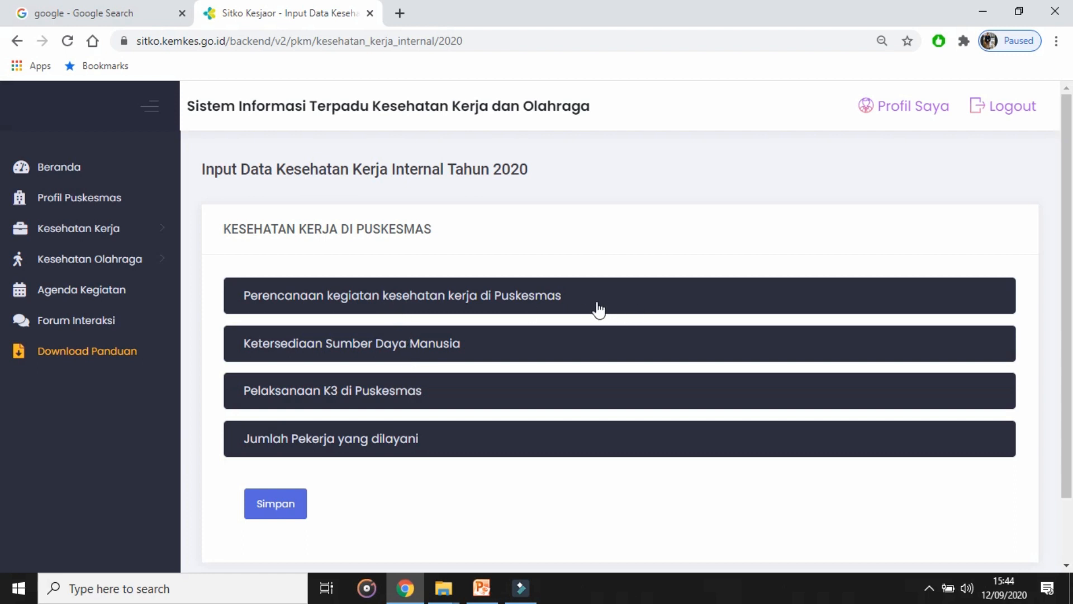
click(568, 300)
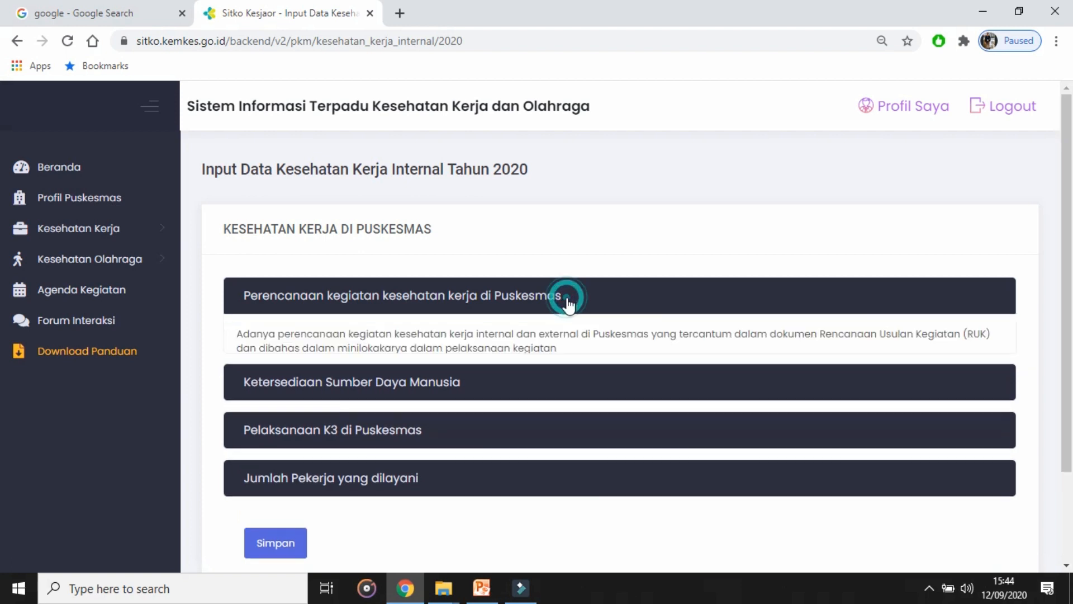
click(156, 105)
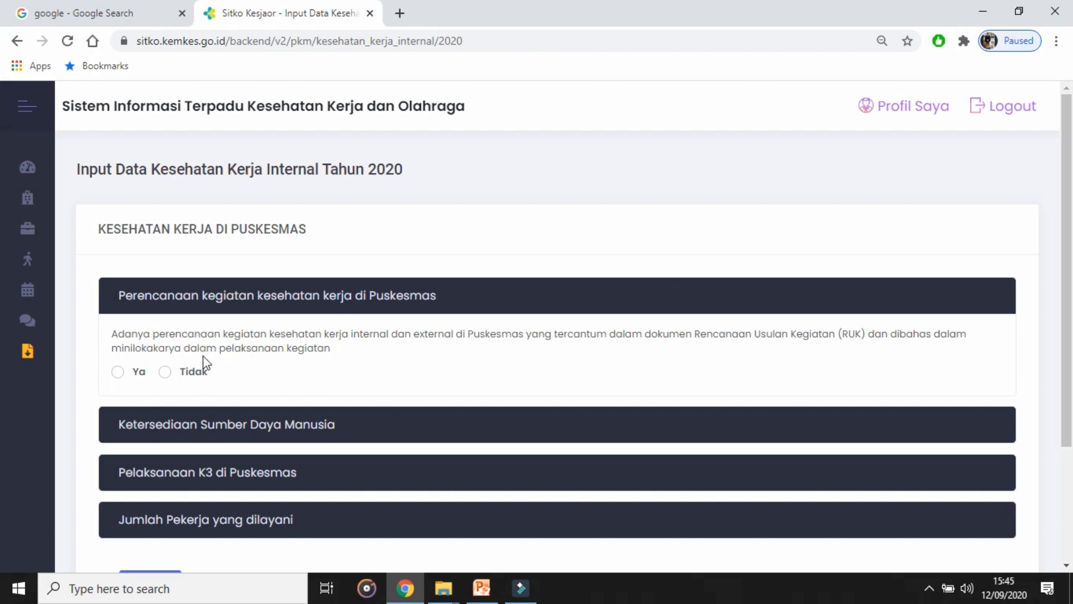
click(118, 372)
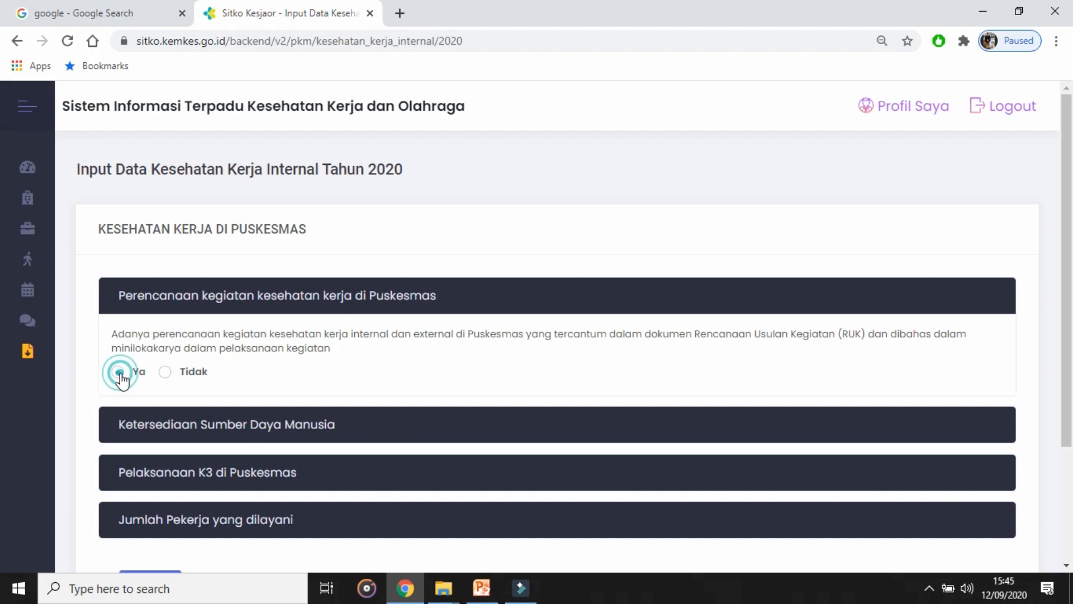
click(361, 431)
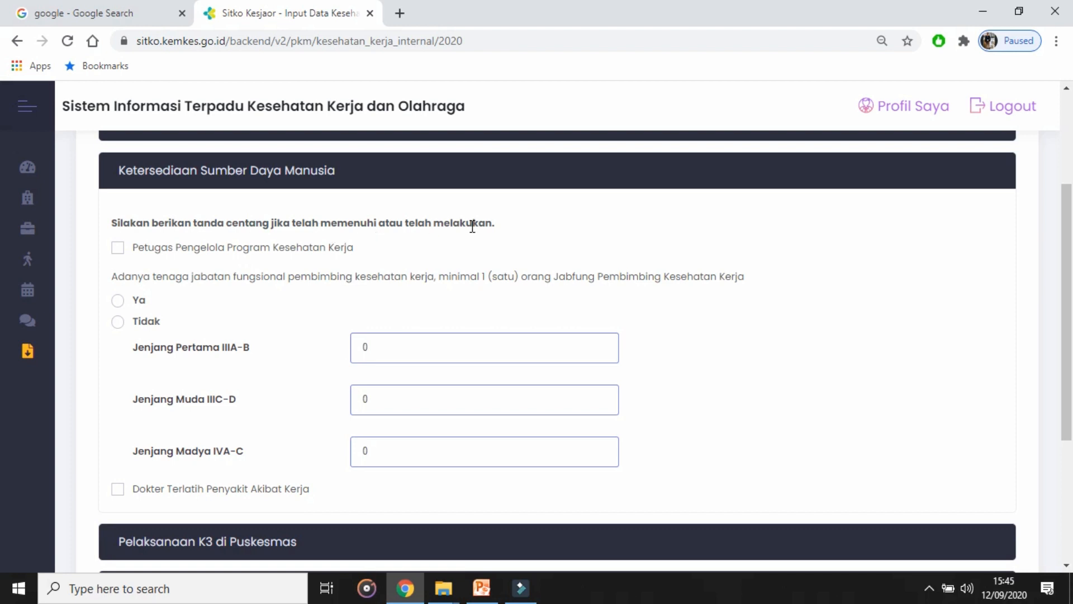
Tick Petugas Pengelola Program Kesehatan Kerja and mark the officer as trained (Ya)
click(119, 248)
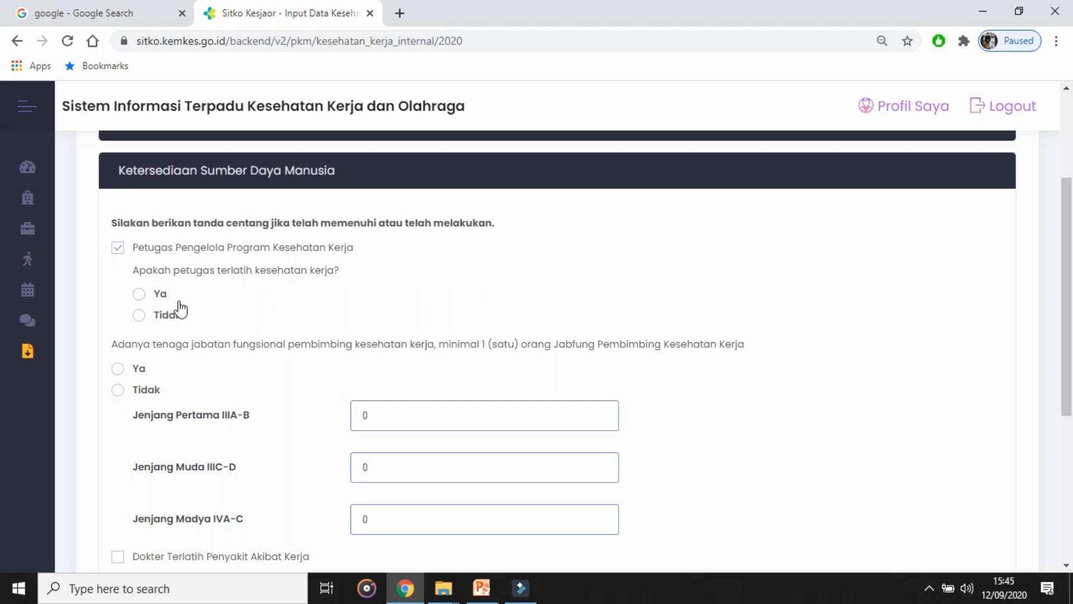
click(148, 306)
Answer Tidak on the Jabfung supervisor question and tick Dokter Terlatih Penyakit Akibat Kerja
click(139, 394)
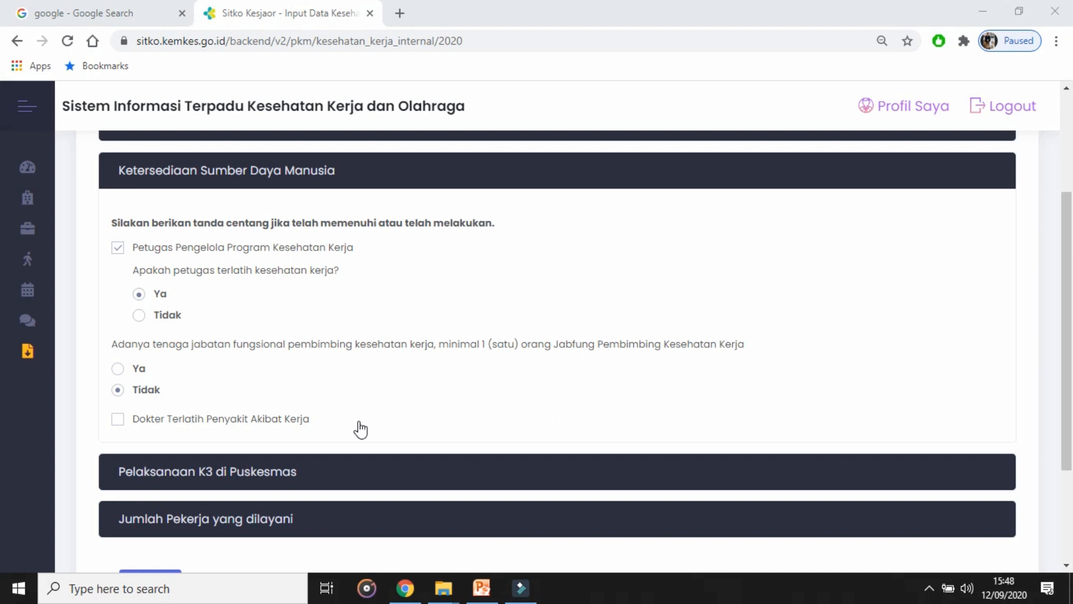
click(229, 429)
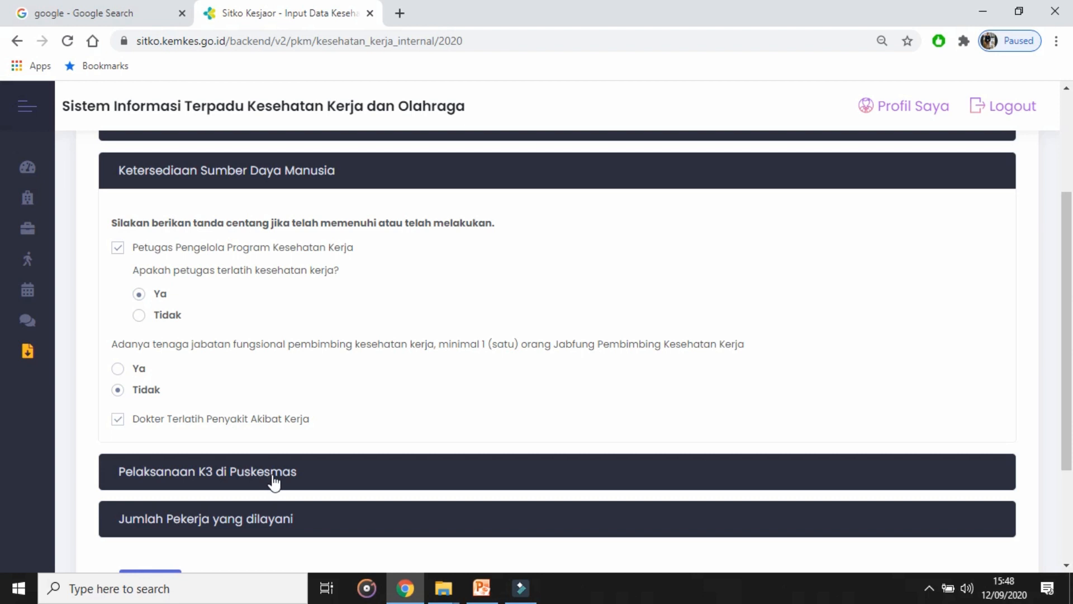
Under Pelaksanaan K3 di Puskesmas, tick APD for Januari and Februari, then expand Jumlah Pekerja yang dilayani
click(327, 481)
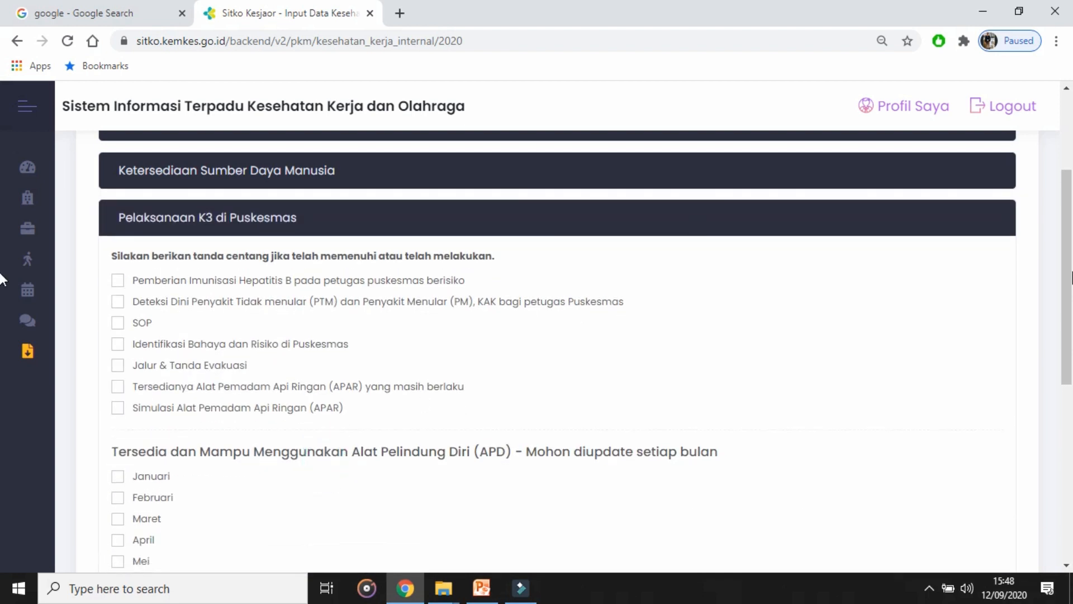
scroll(430, 196, down, 1)
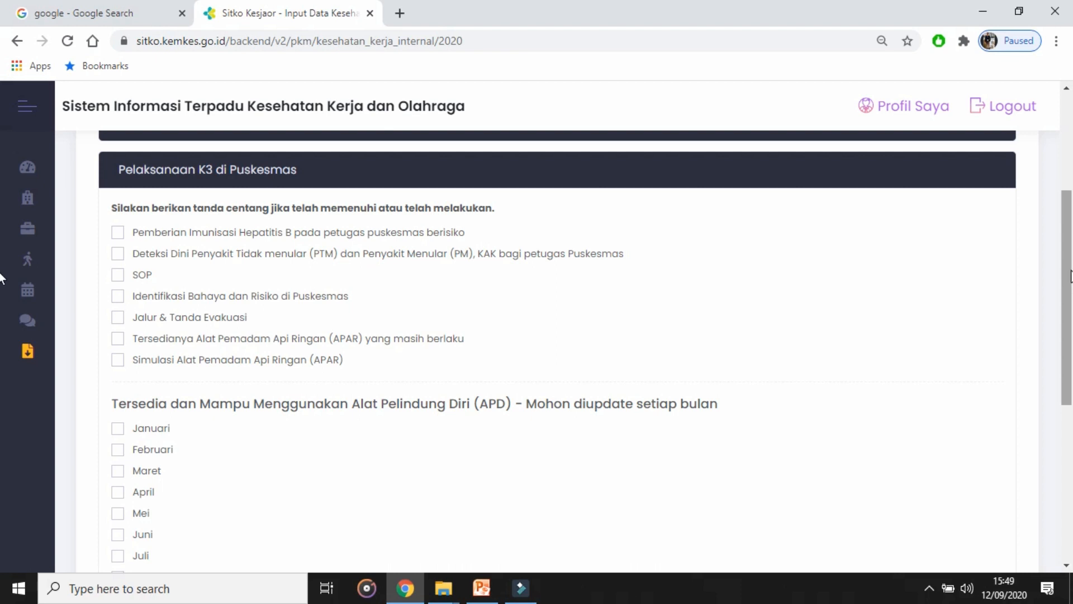
drag(1065, 277, 1064, 343)
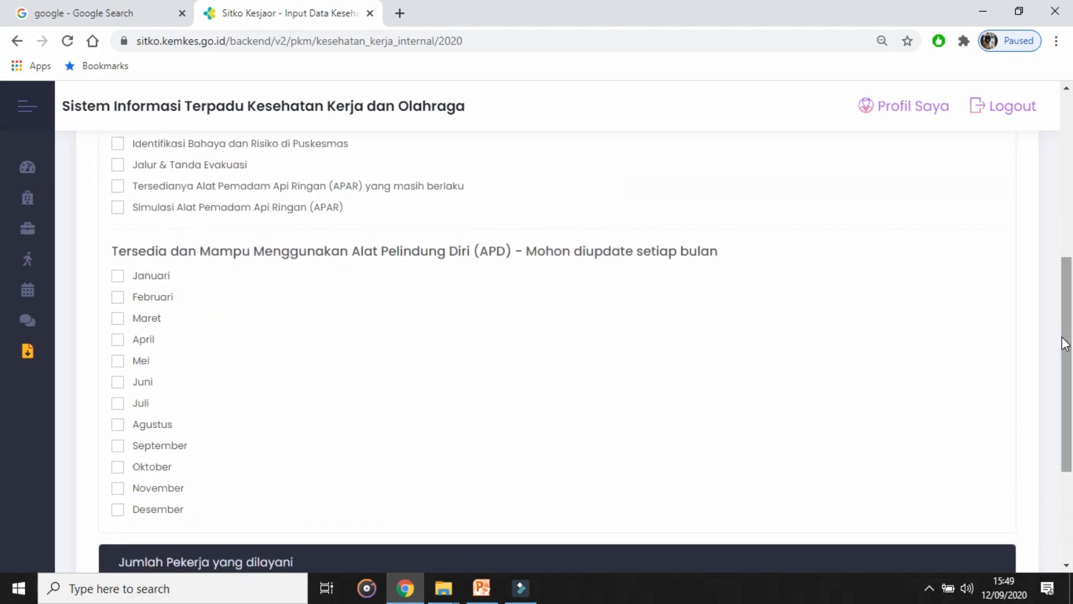
click(119, 278)
click(122, 299)
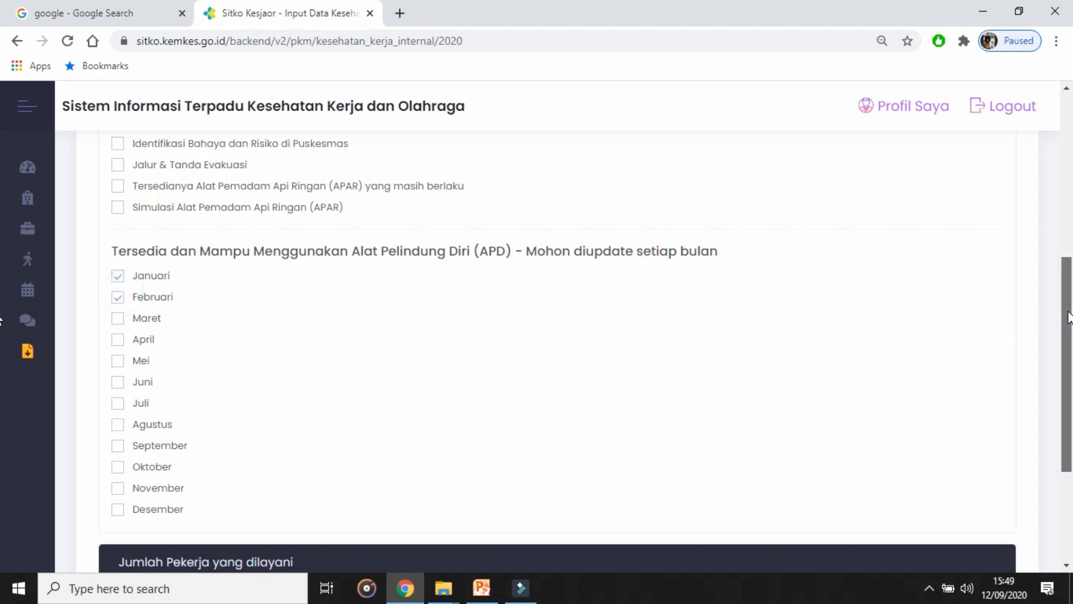
scroll(1071, 318, down, 3)
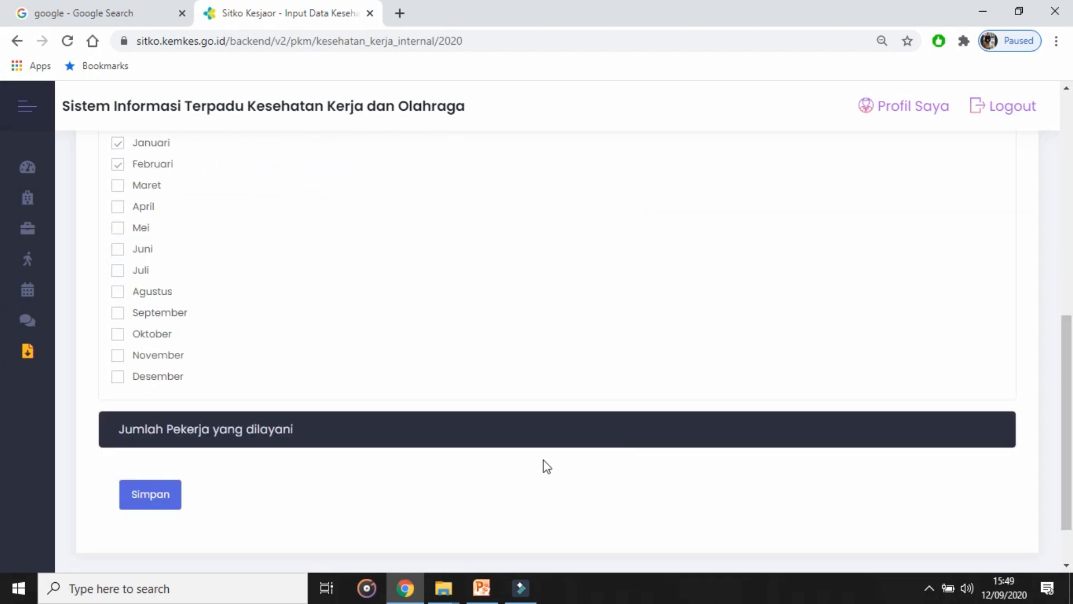
click(328, 430)
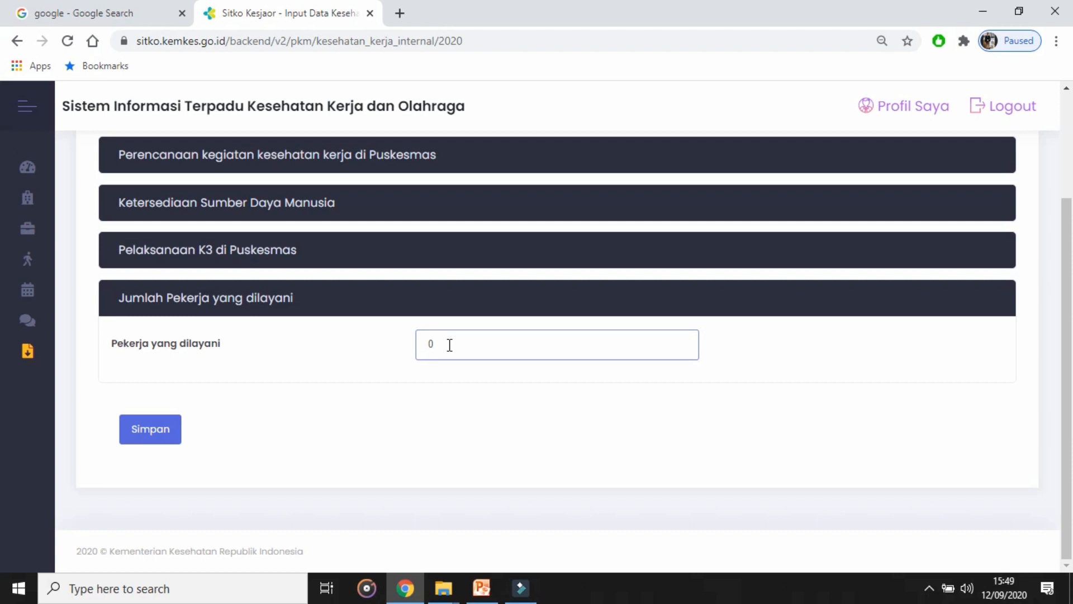
Enter 250 as the number of Pekerja yang dilayani, replacing an initial 100
drag(449, 345, 400, 350)
text(100)
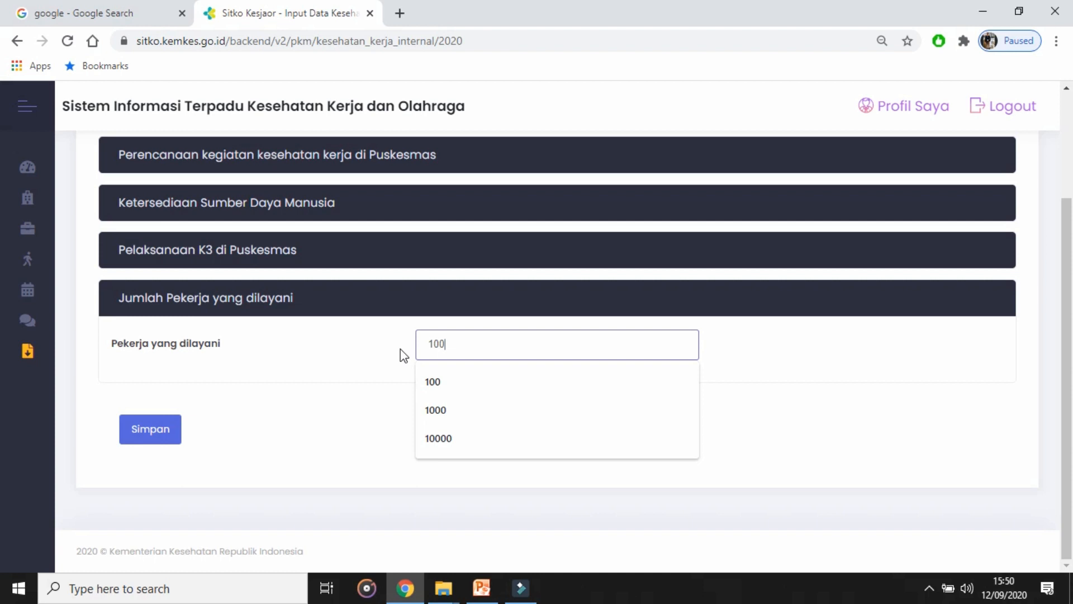
click(400, 349)
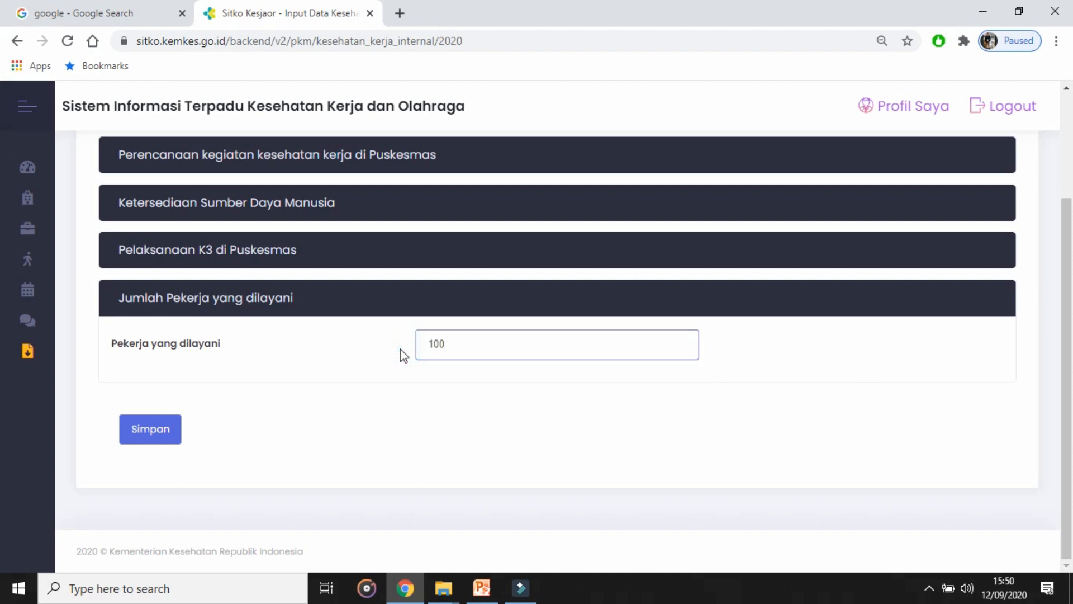
click(489, 348)
drag(489, 347, 419, 347)
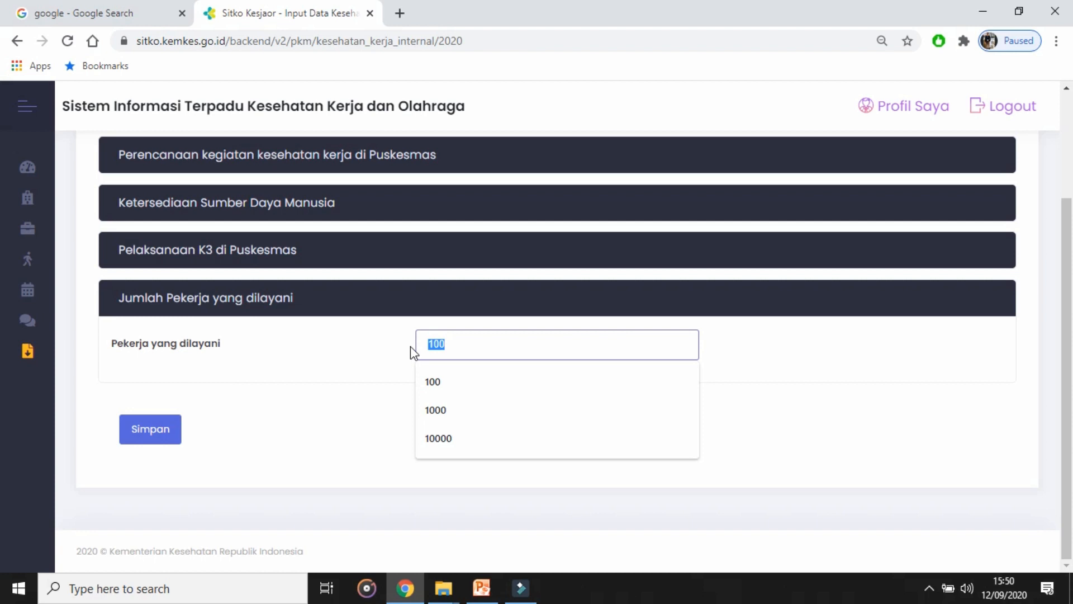
text(250)
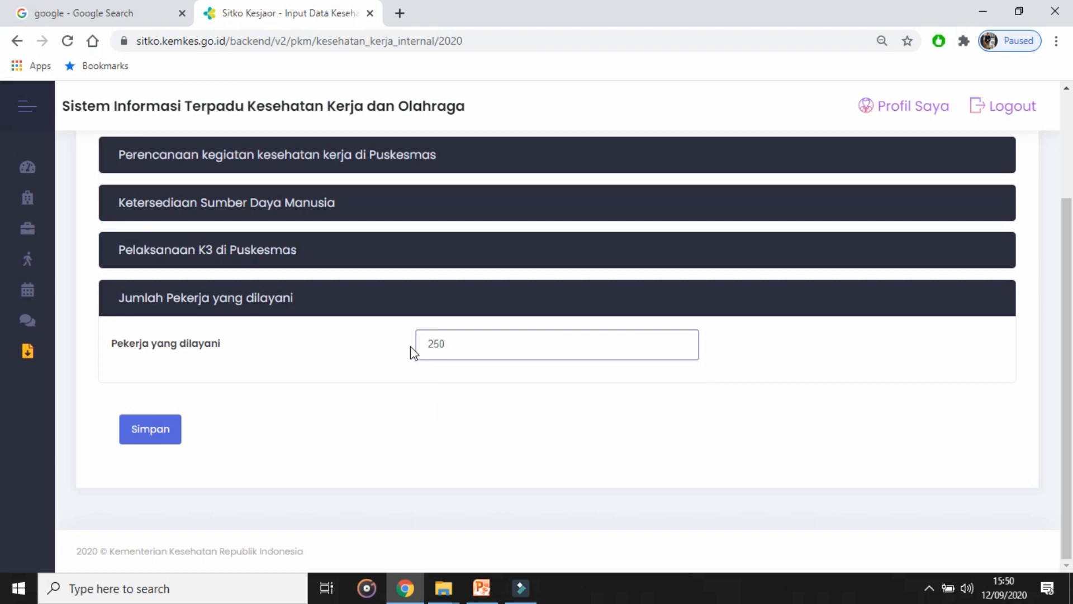
click(486, 398)
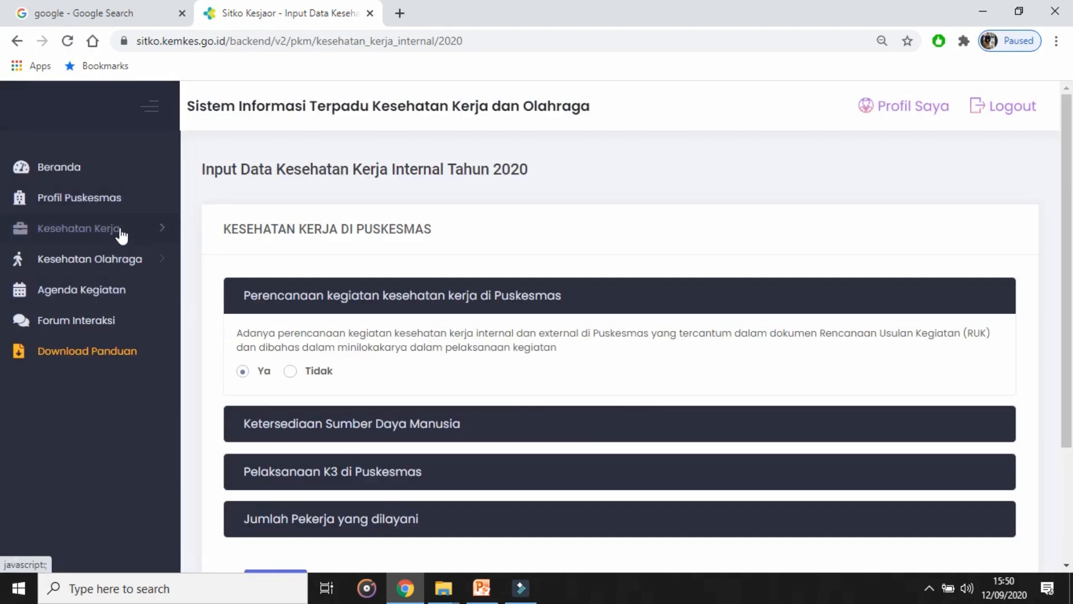
Go to the Kesehatan Kerja Internal list and check the Tahun 2020 entry
click(120, 229)
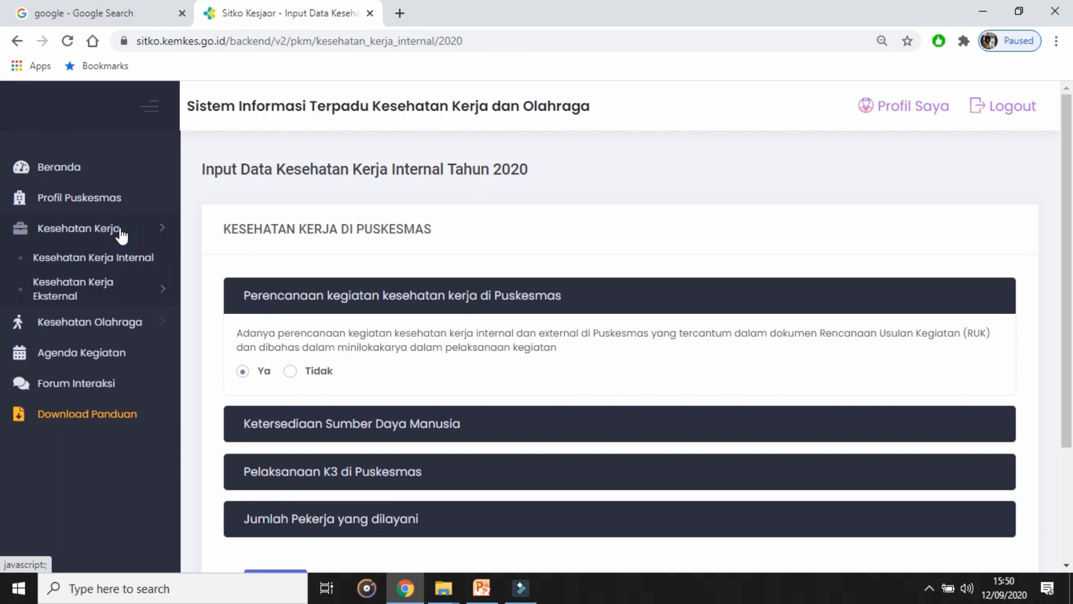
click(147, 272)
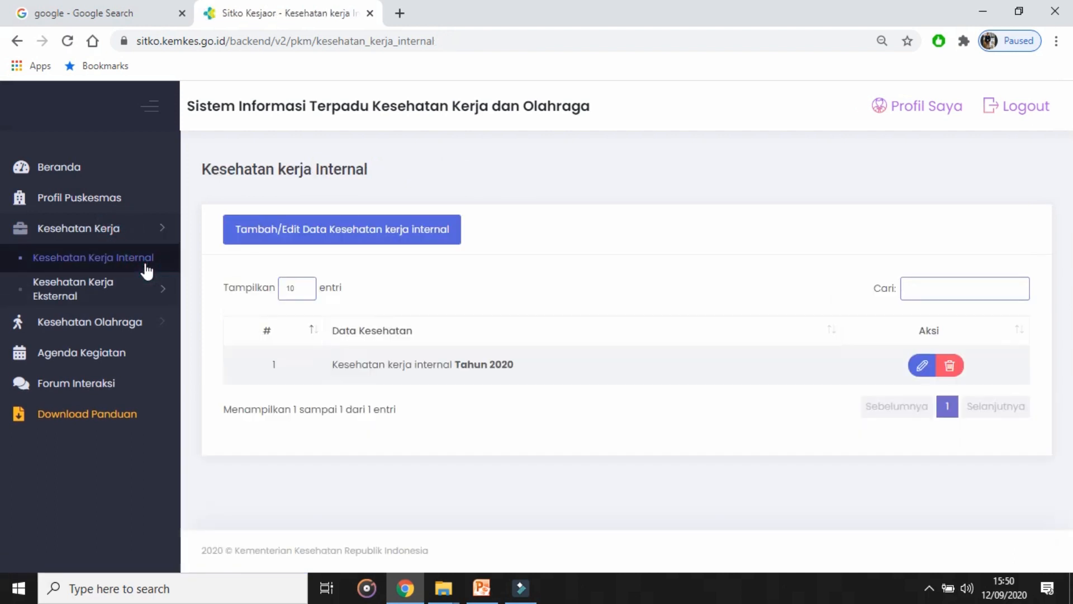
click(338, 364)
drag(520, 368, 332, 369)
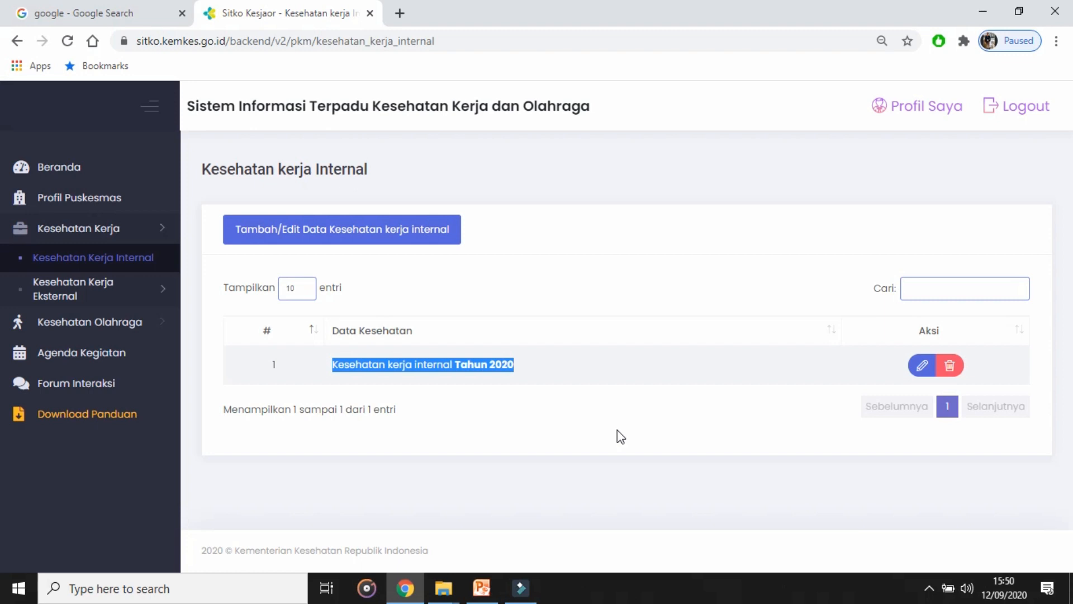
click(639, 362)
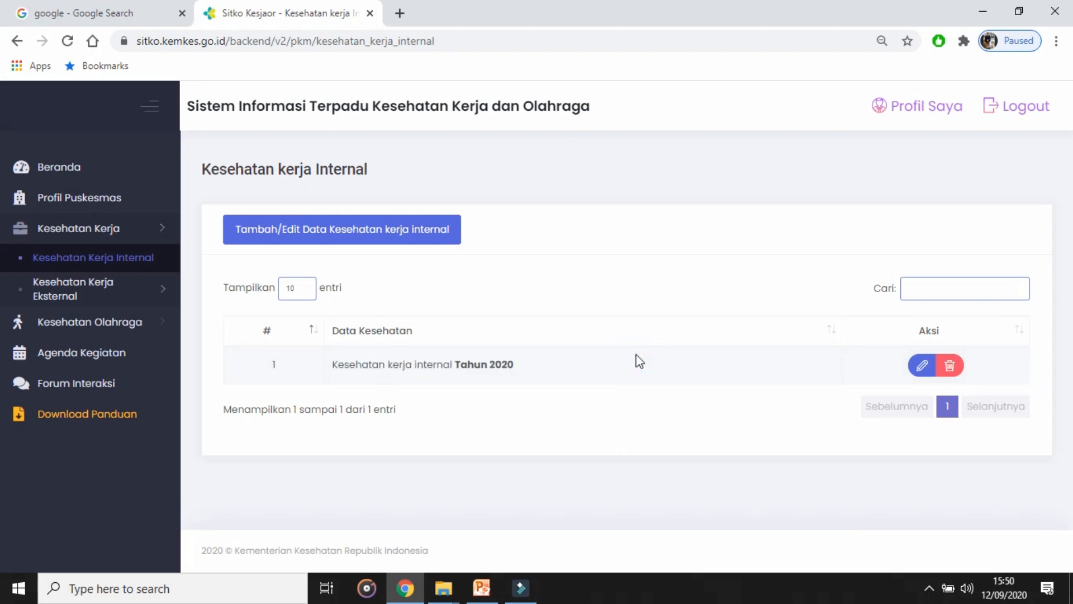
Open the 2020 entry and tick SOP and Jalur & Tanda Evakuasi as fulfilled
click(921, 366)
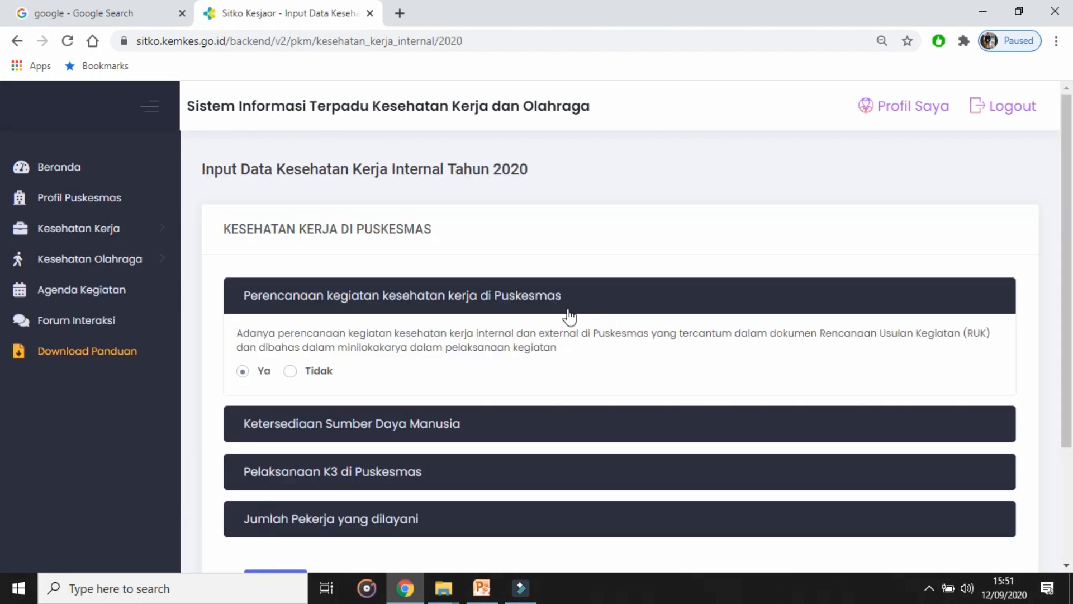
click(551, 307)
click(550, 335)
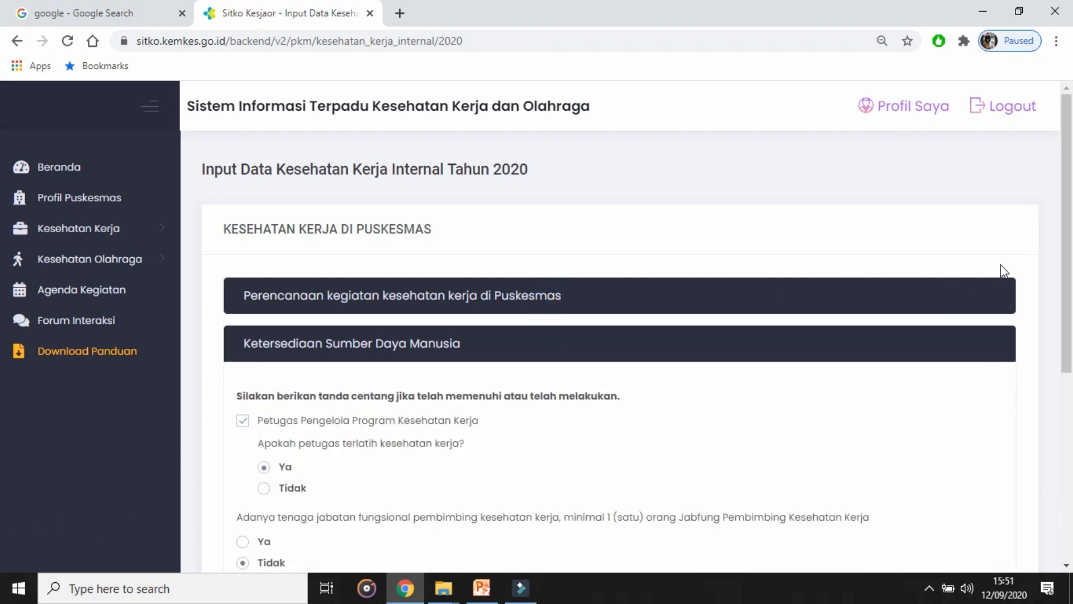
scroll(2, 281, down, 1)
scroll(1, 282, down, 3)
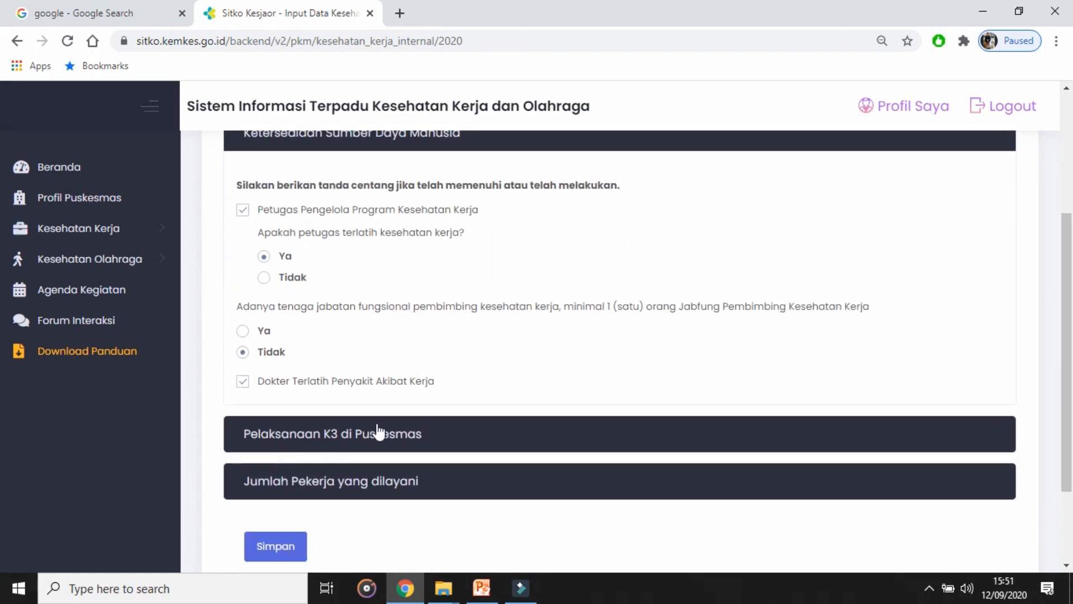
click(348, 438)
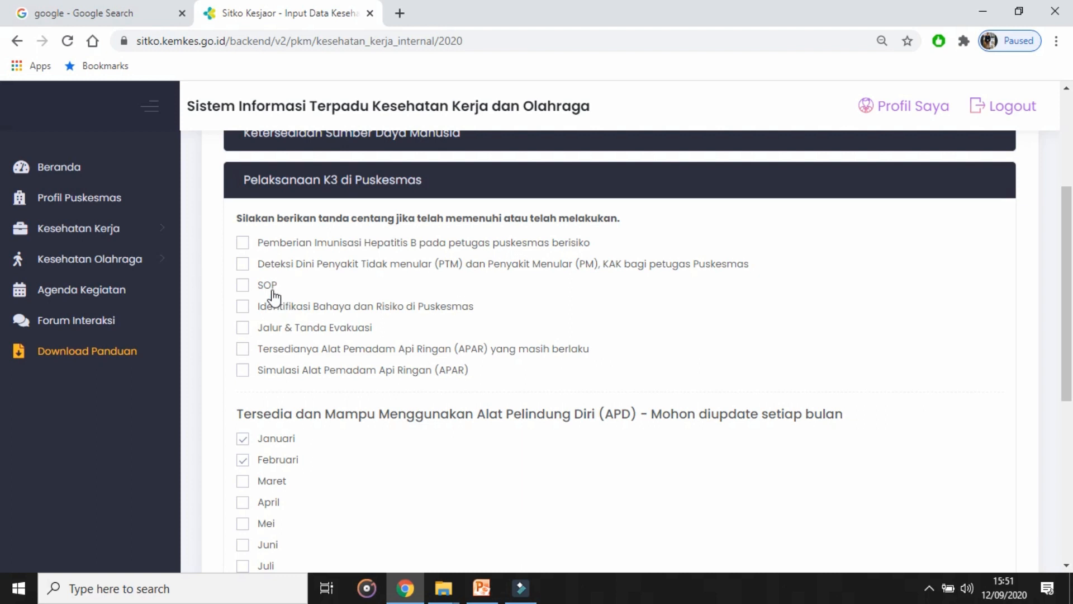
click(245, 289)
click(251, 335)
Tick APD availability for Maret and April
drag(1070, 304, 1071, 405)
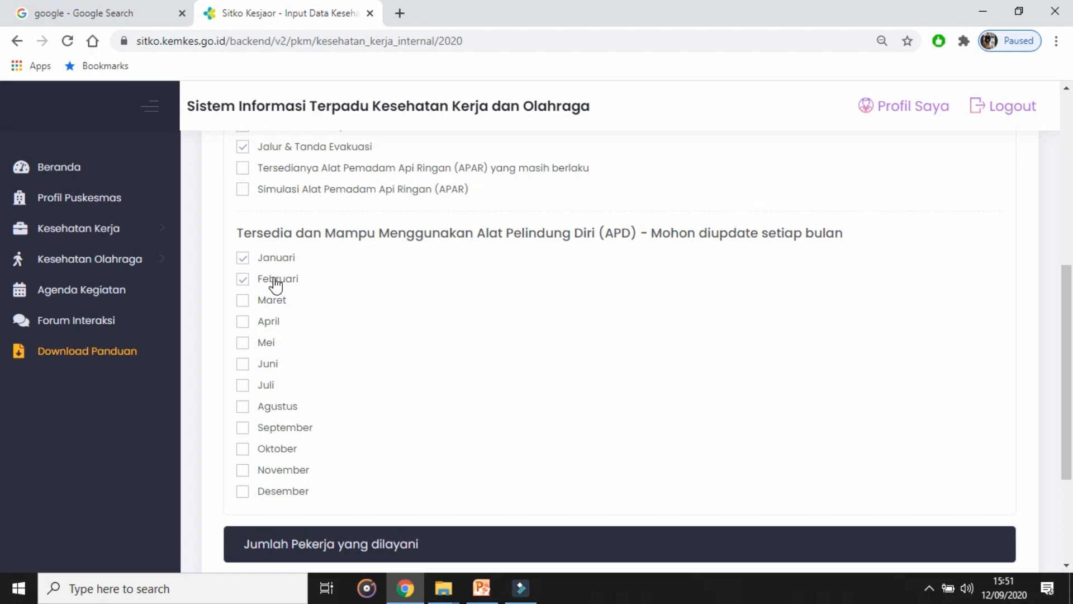
click(275, 304)
click(275, 324)
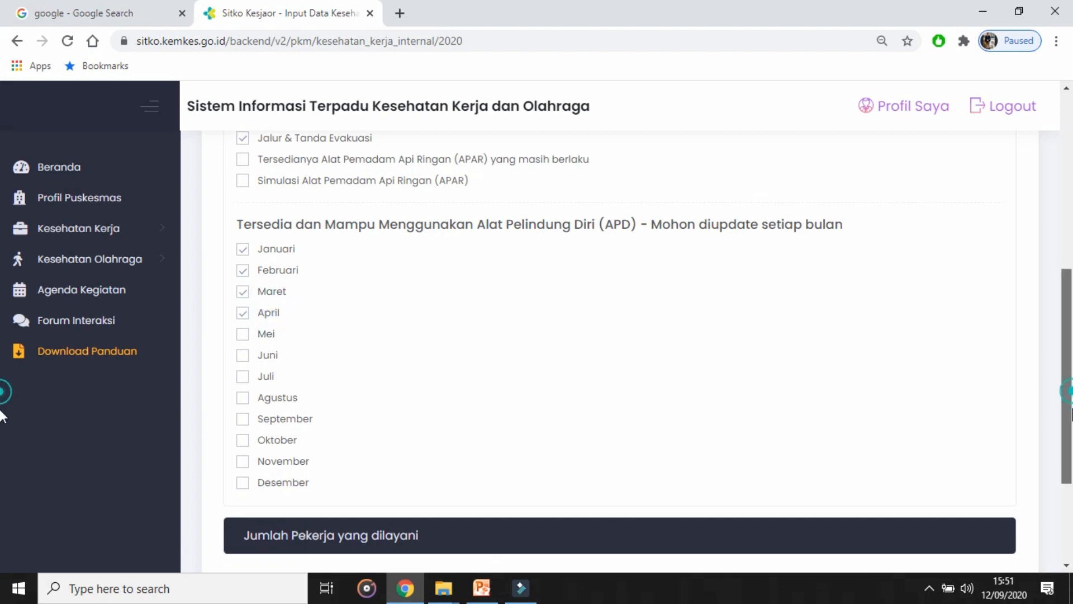
Change Pekerja yang dilayani from 250 to 350 and save the form
scroll(563, 481, down, 2)
click(380, 437)
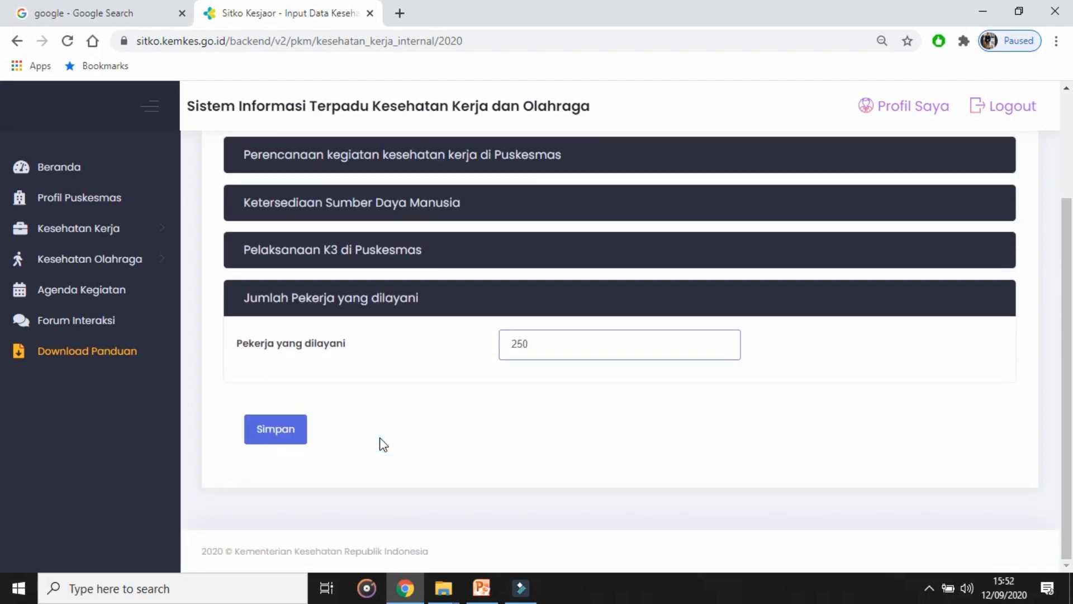
drag(348, 343, 236, 345)
click(533, 350)
drag(535, 345, 493, 355)
text(2)
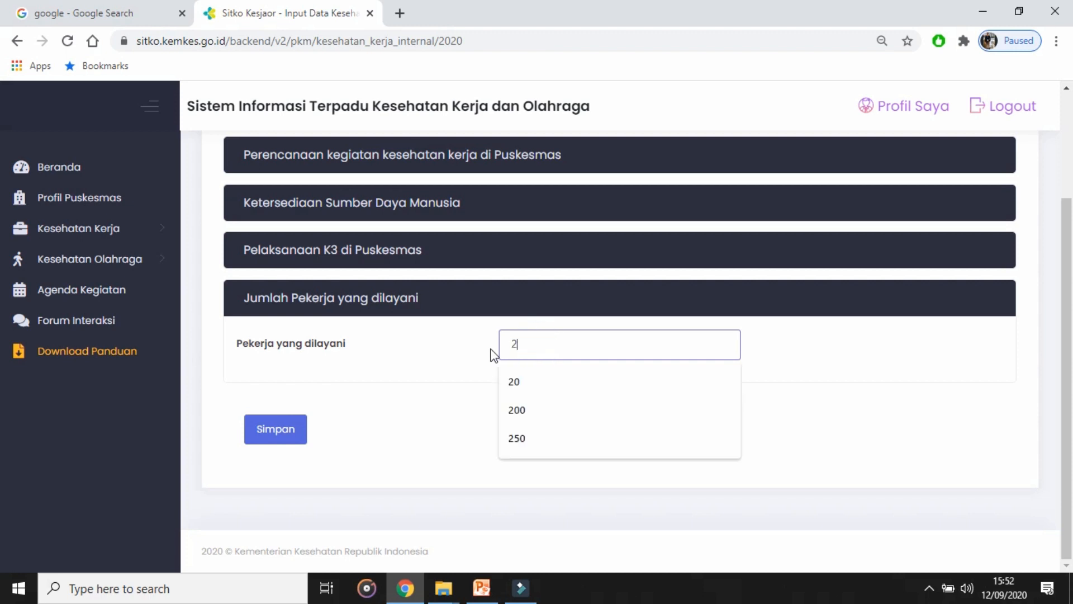
text(50+100)
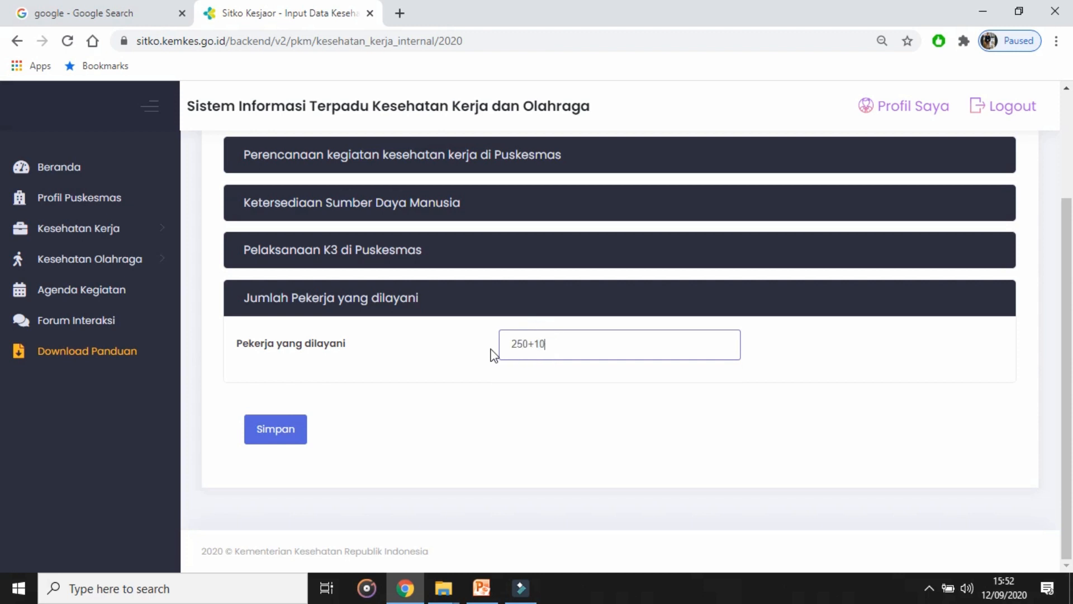
key(BackSpace)
key(BackSpace)
key(BackSpace)
key(BackSpace)
key(BackSpace)
key(BackSpace)
key(BackSpace)
text(350)
click(558, 415)
click(275, 436)
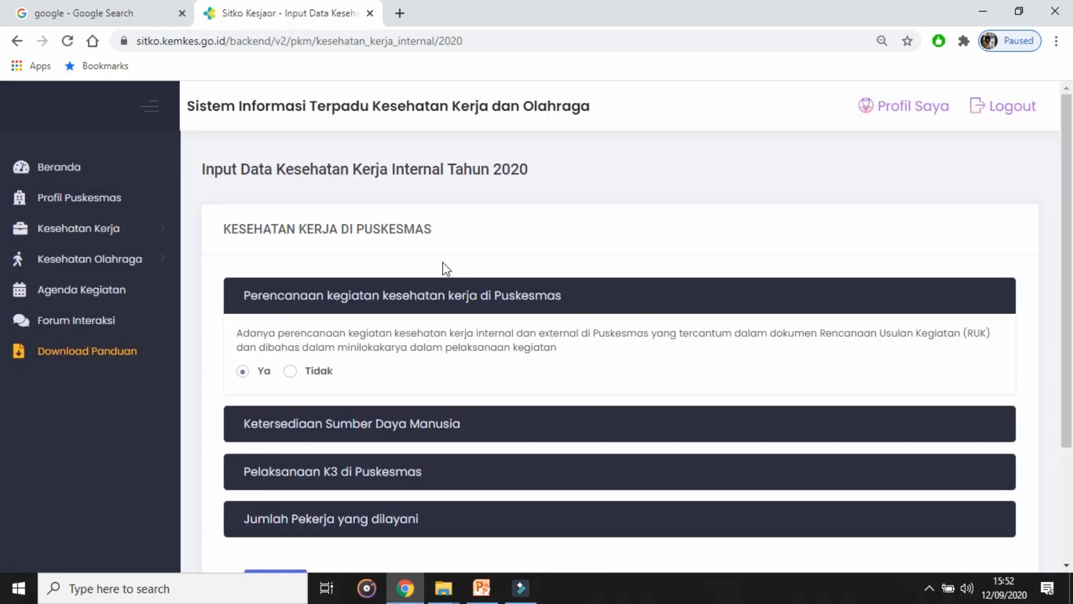
Open the Kesehatan Kerja Internal list, then expand the Kesehatan Kerja Eksternal menu
click(99, 230)
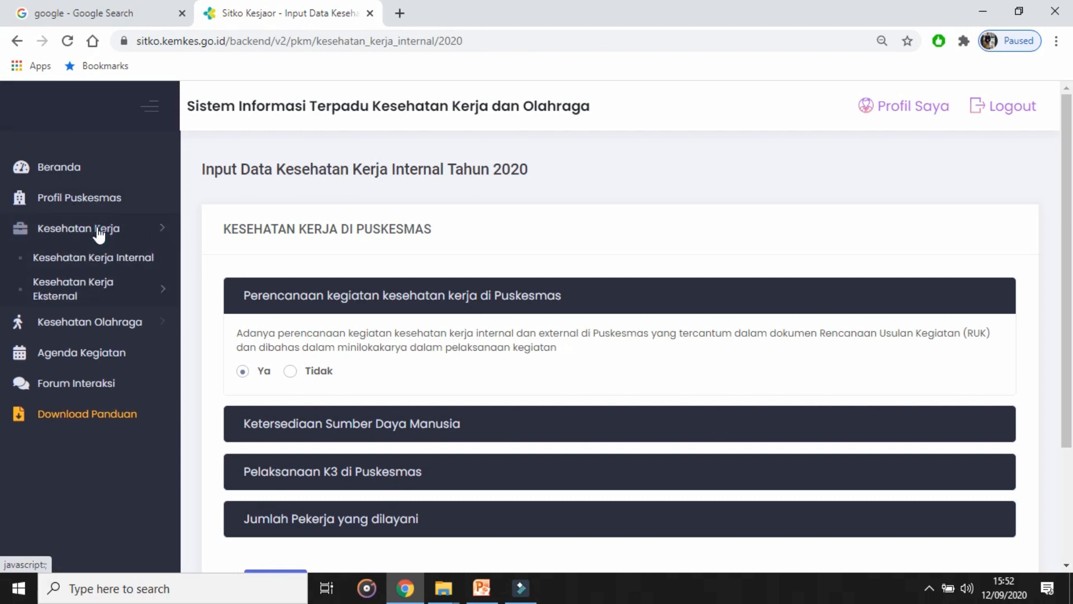
click(112, 261)
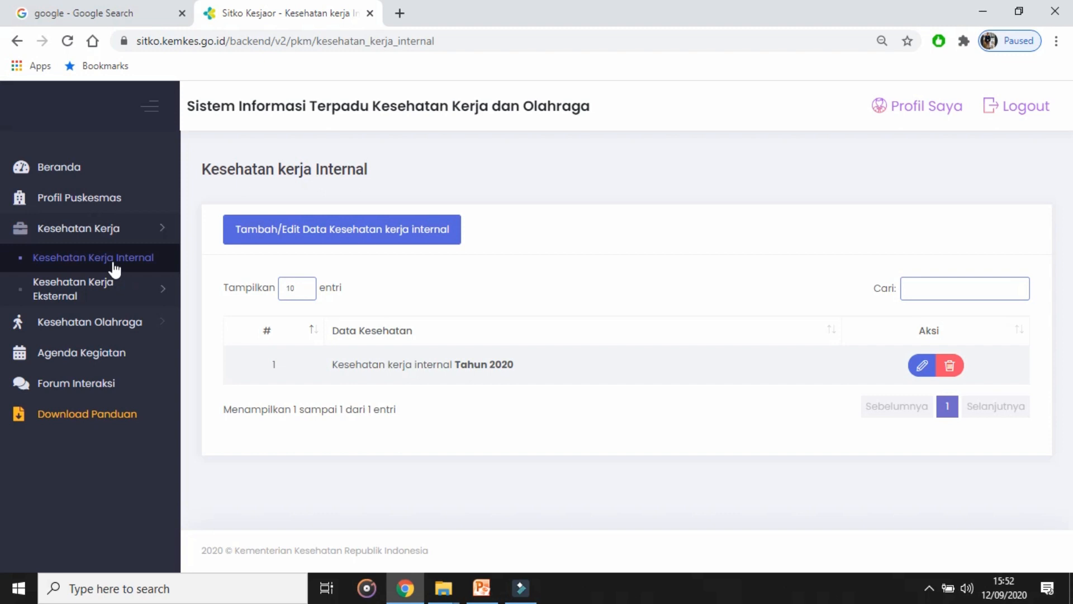
click(97, 297)
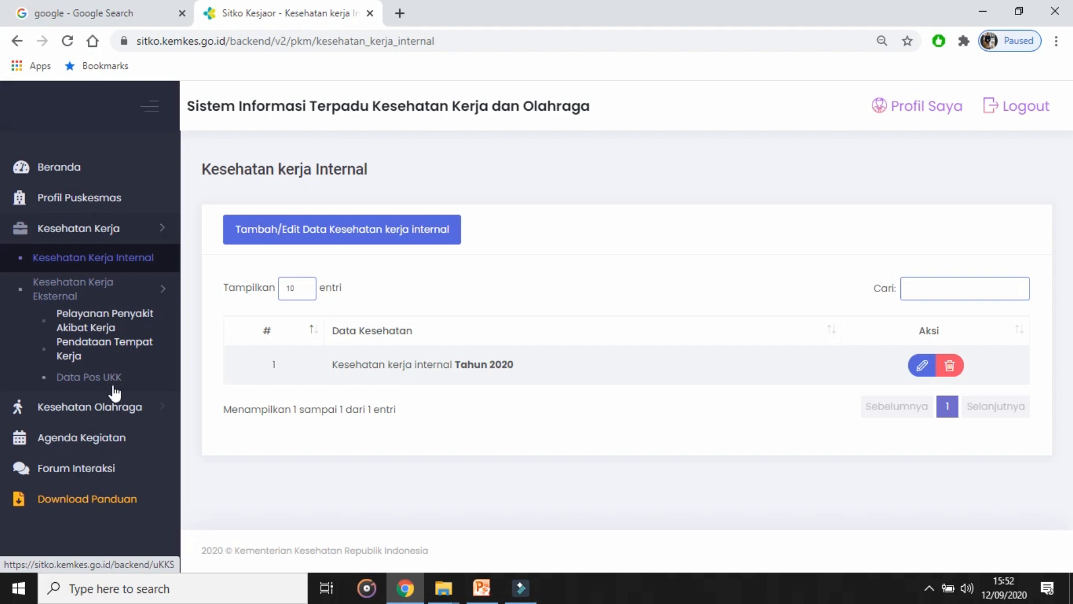
Start Tambah/Edit PAK & KAK with year 2020 and month Januari
click(93, 325)
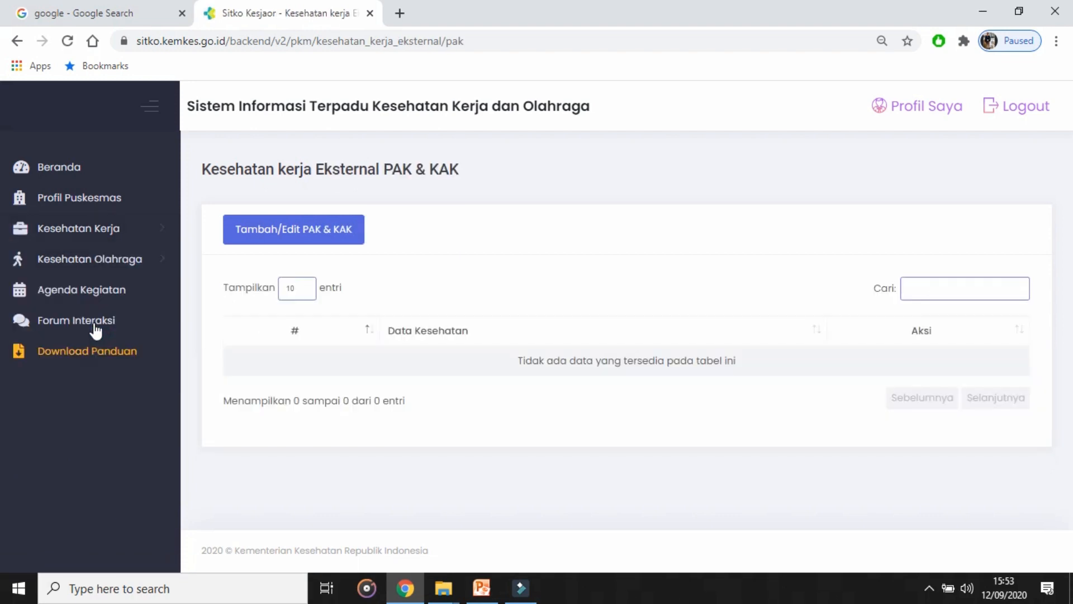
click(350, 237)
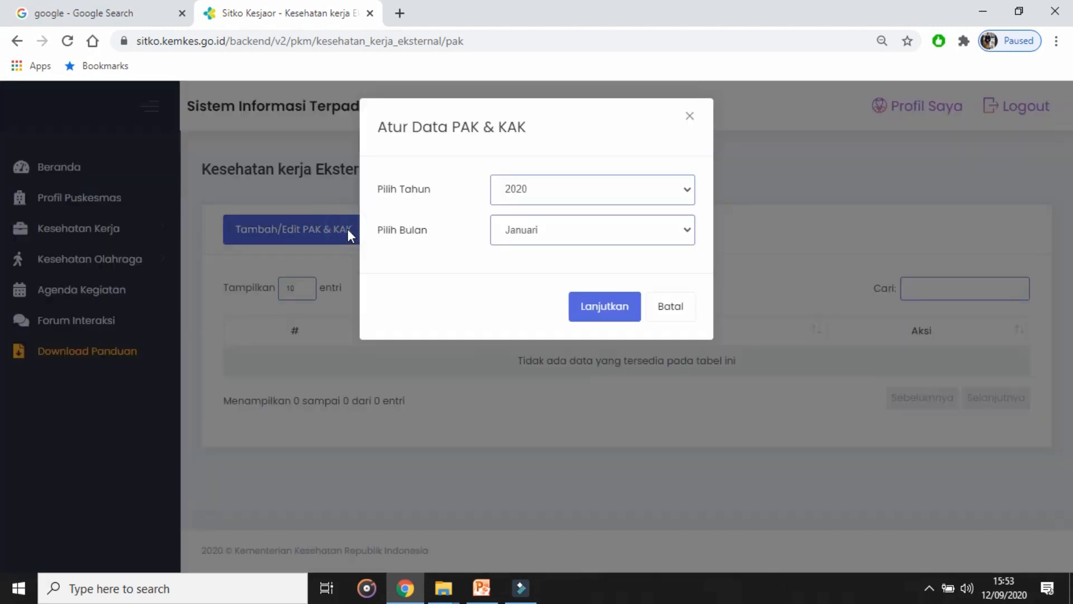
click(571, 184)
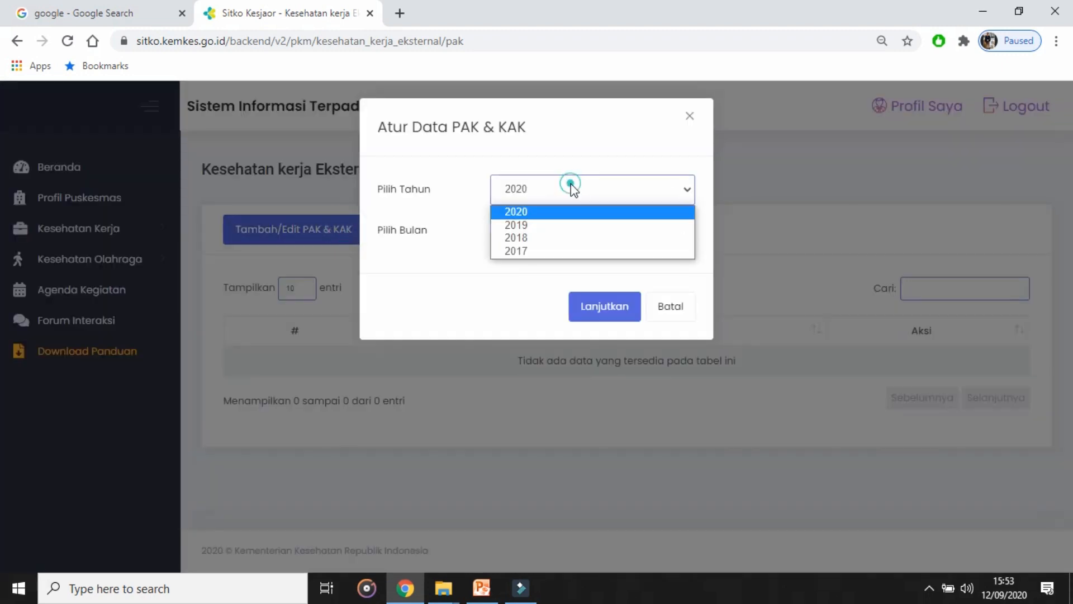
click(571, 183)
click(546, 238)
click(546, 238)
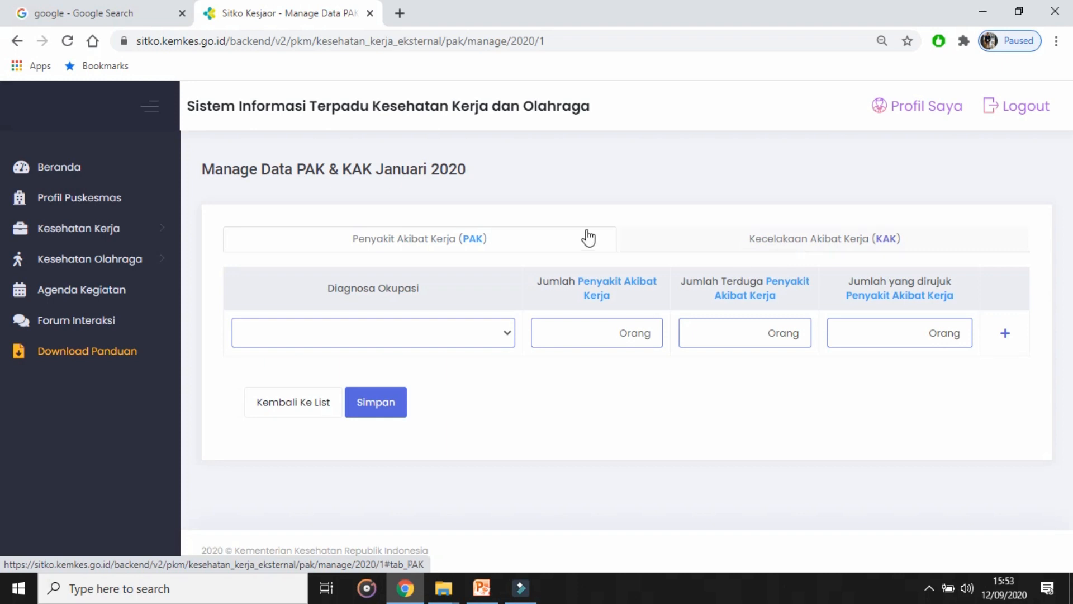
Choose Carpal Tunnel Syndrom Akibat Kerja (G.56.0) as the PAK diagnosis
click(727, 246)
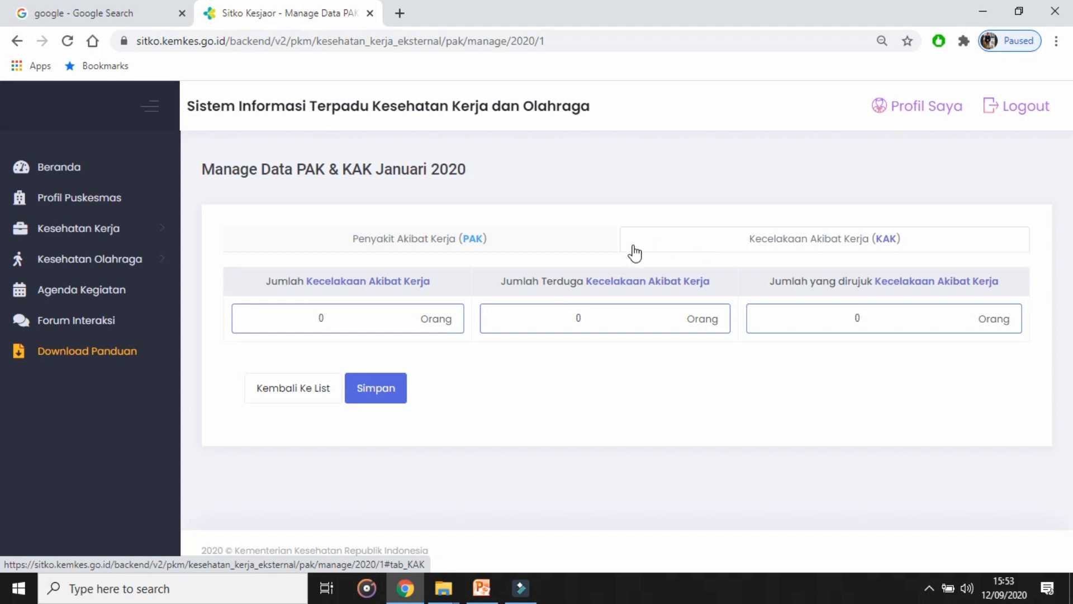
click(536, 253)
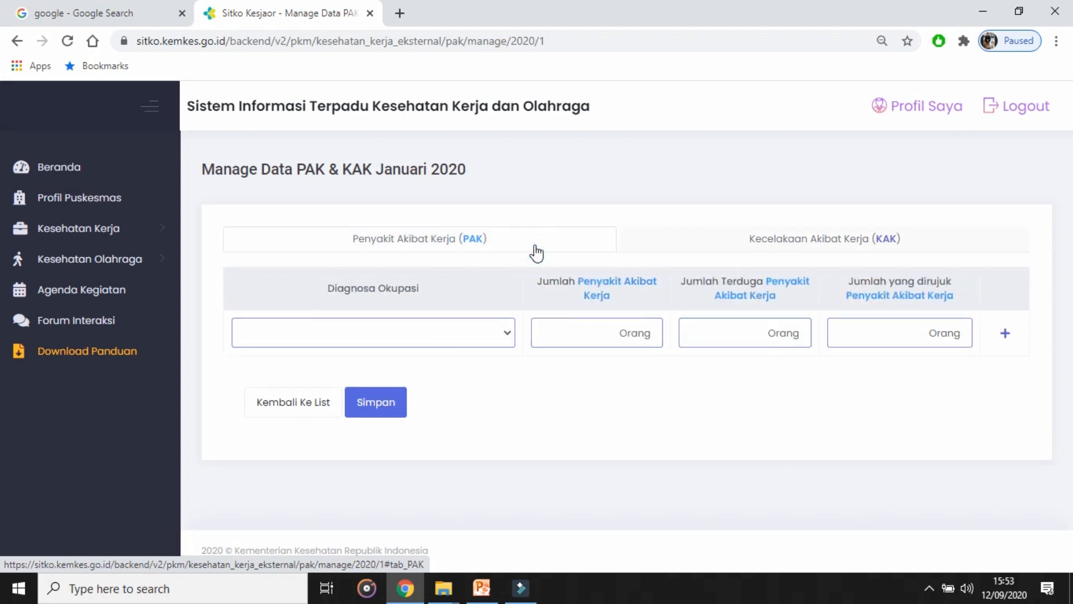
click(503, 335)
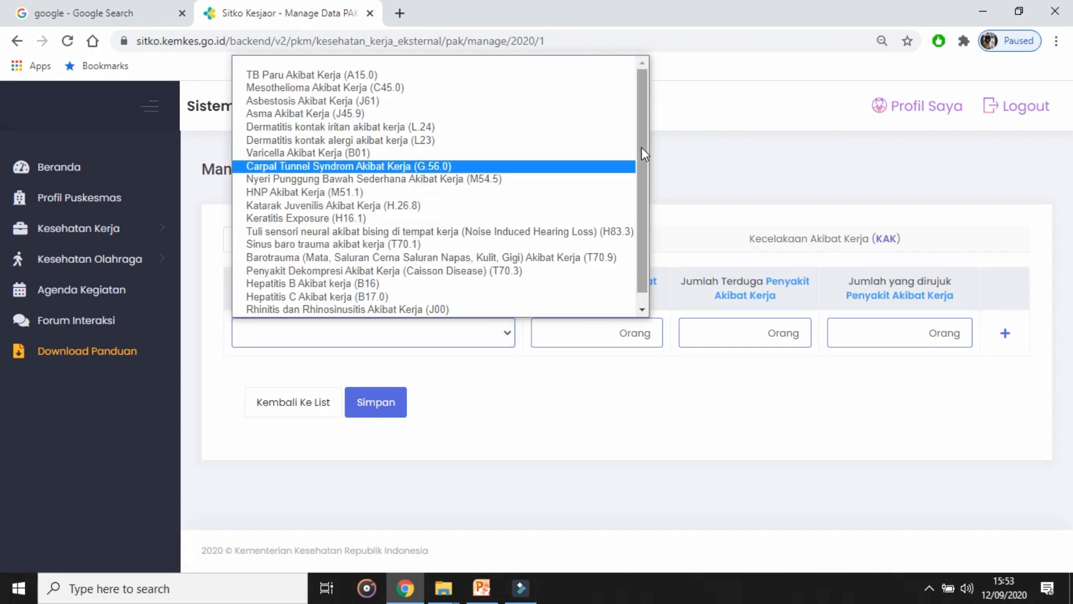
drag(639, 146, 639, 247)
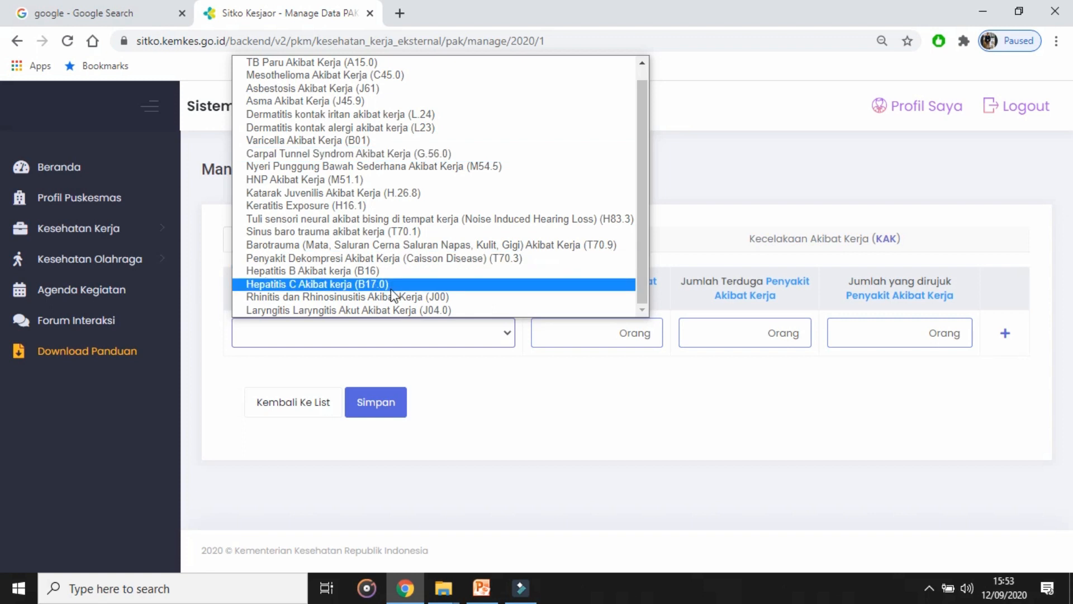
click(395, 157)
Enter counts 1 case, 0 suspected and 1 referred for the Carpal Tunnel row
click(562, 333)
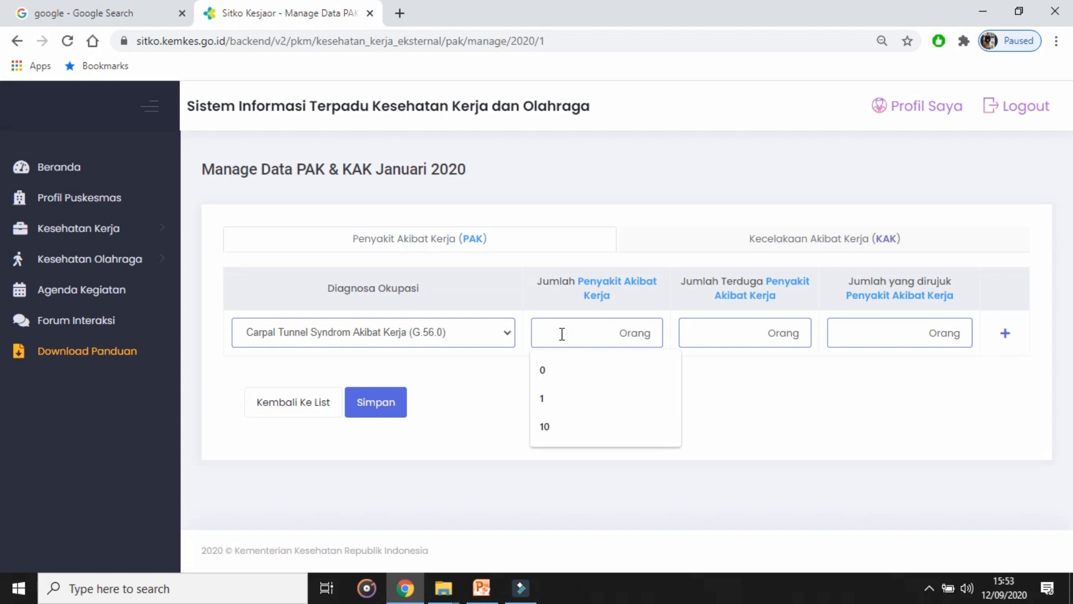
text(1)
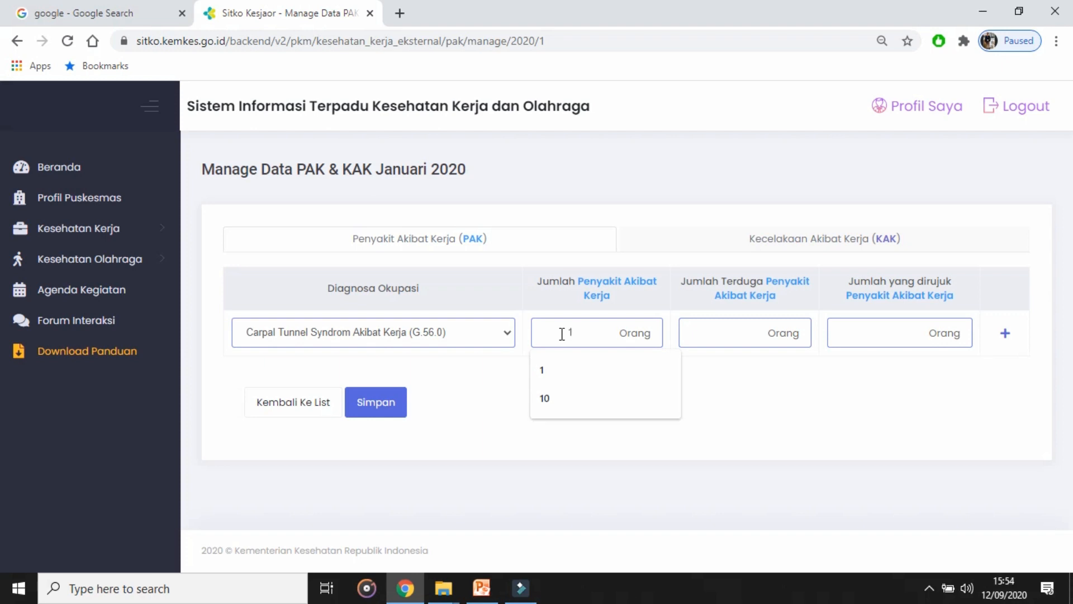
click(804, 371)
click(699, 334)
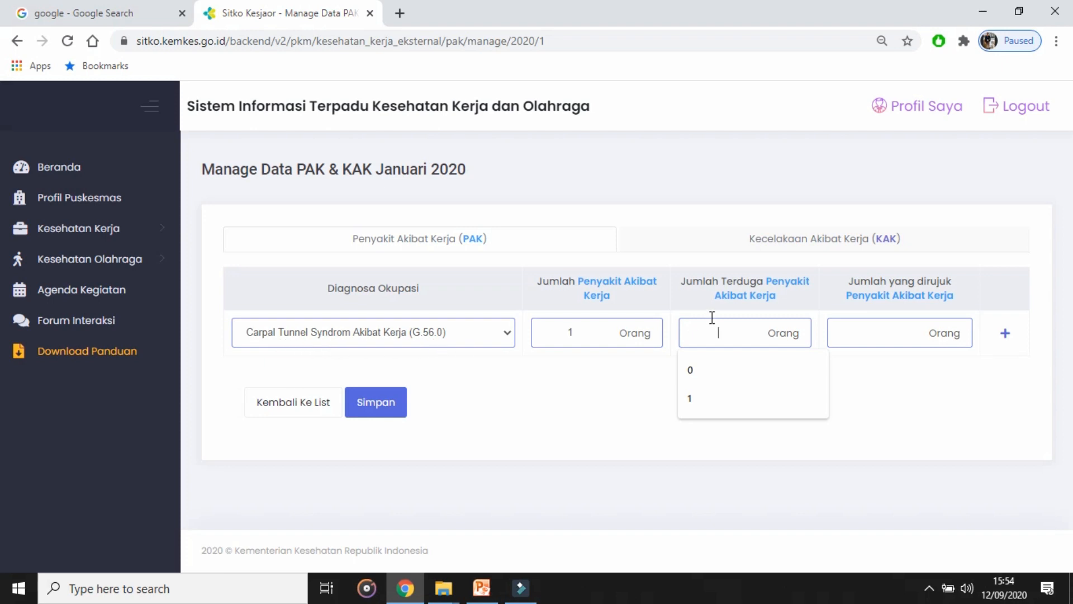
text(0)
key(Tab)
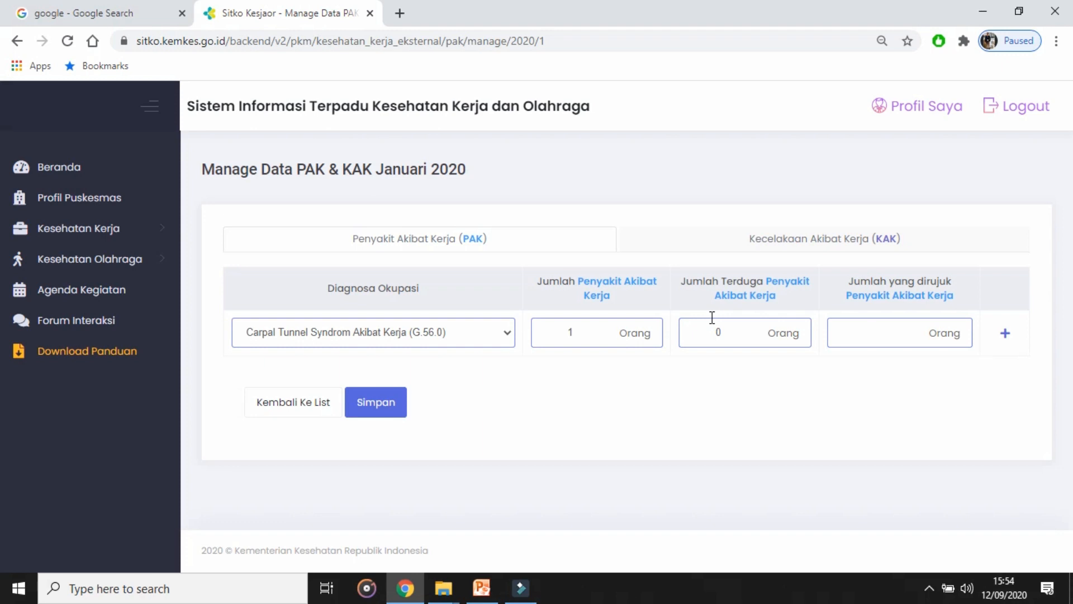
text(1)
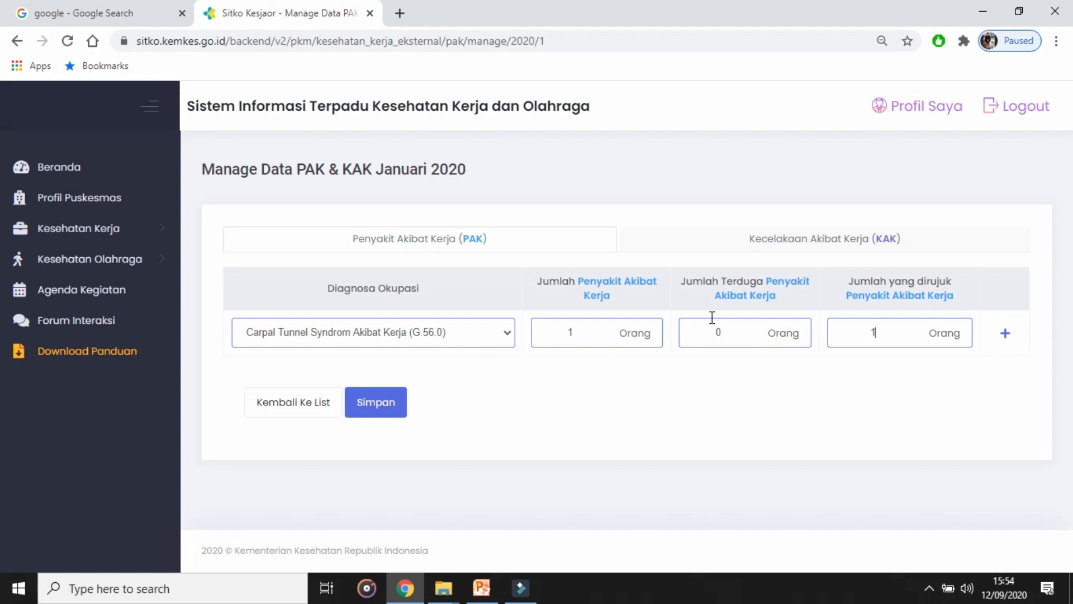
Add a PAK row for Nyeri Punggung Bawah Sederhana Akibat Kerja (M54.5) with counts 0, 1, 1
click(1005, 335)
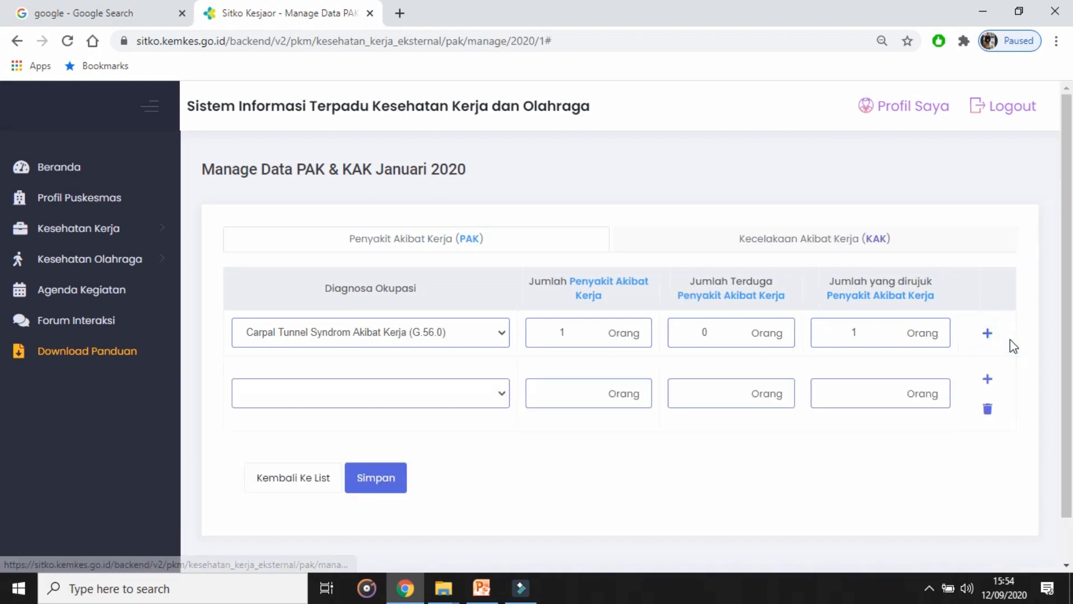
click(502, 395)
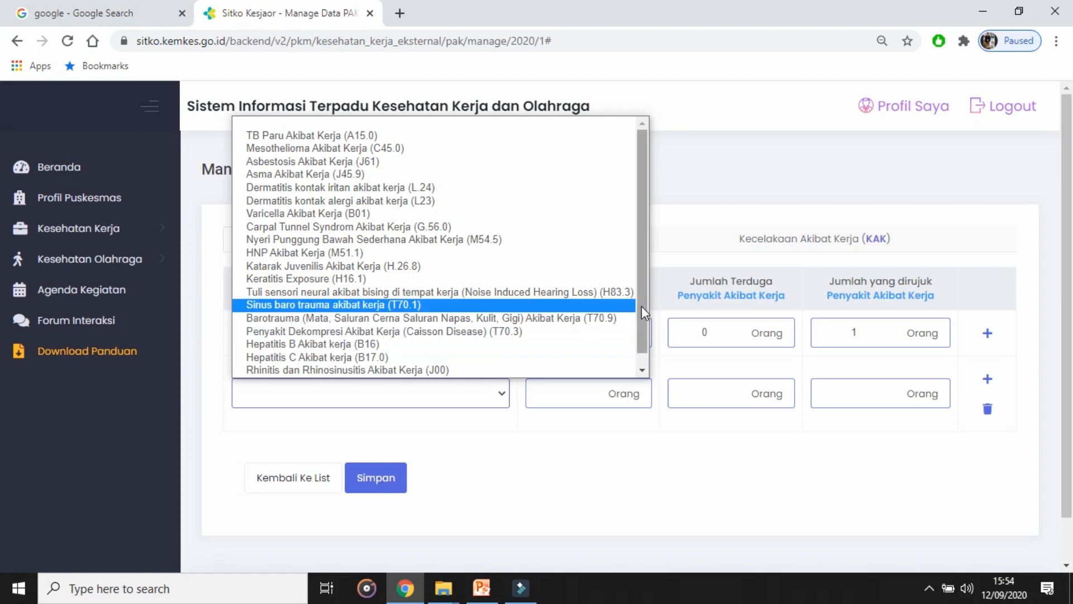
drag(642, 306, 638, 383)
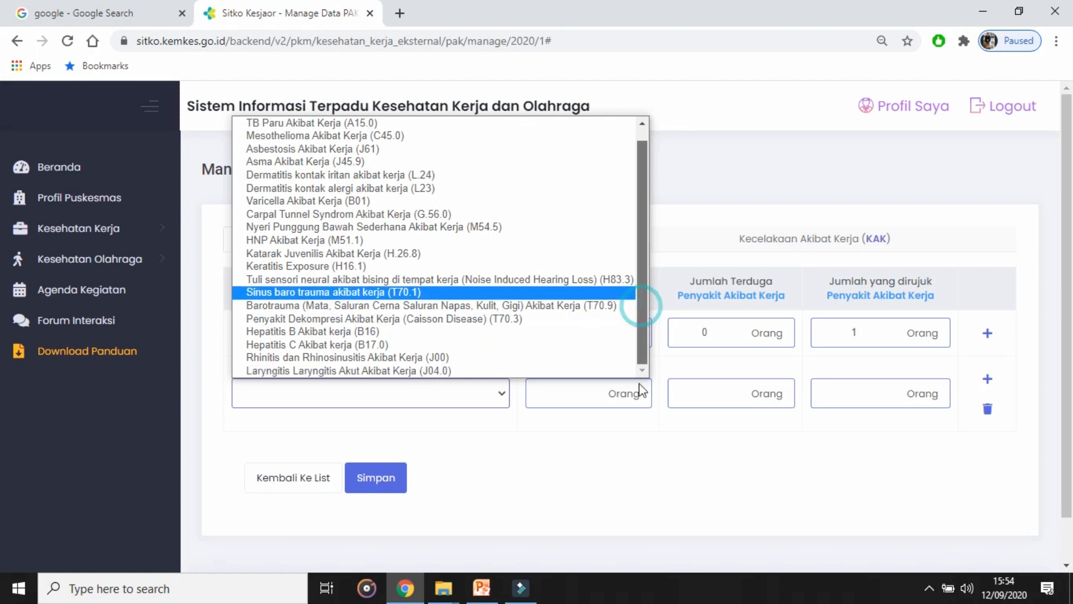
click(369, 227)
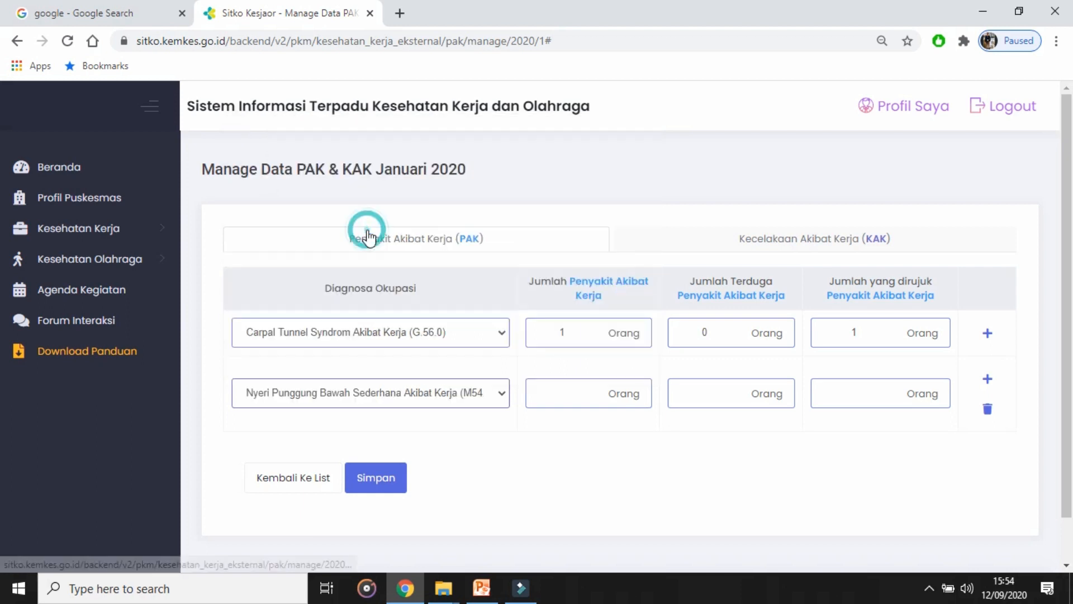
click(552, 402)
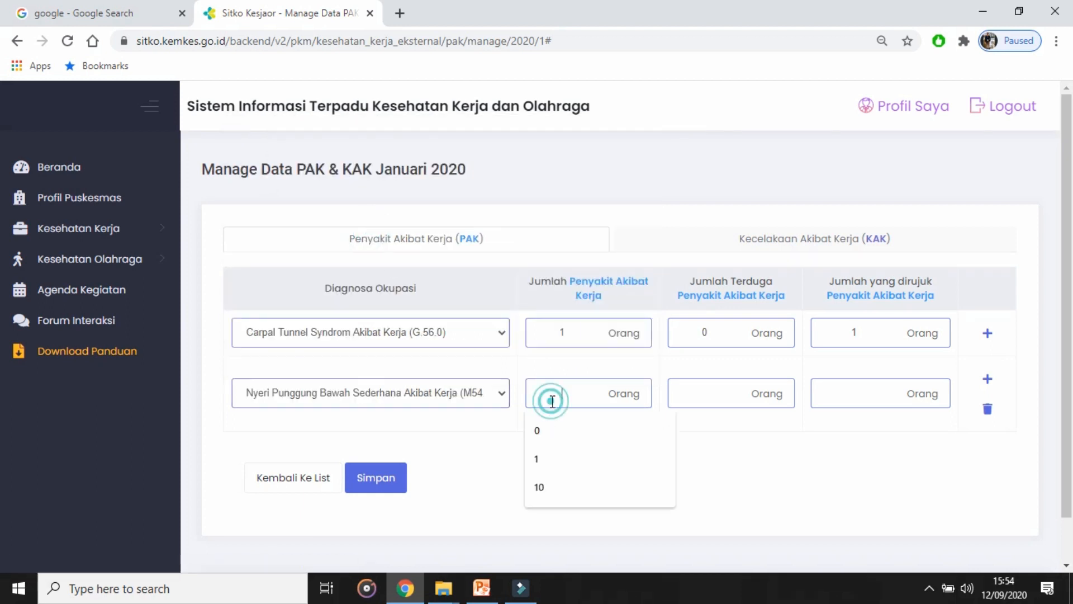
text(0)
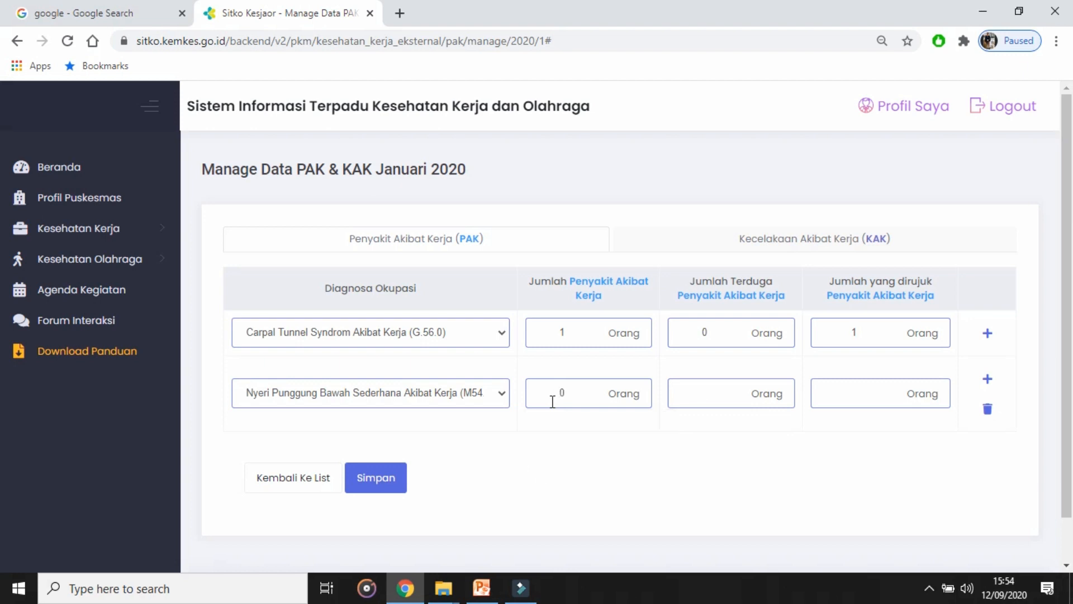
text(1)
text(1)
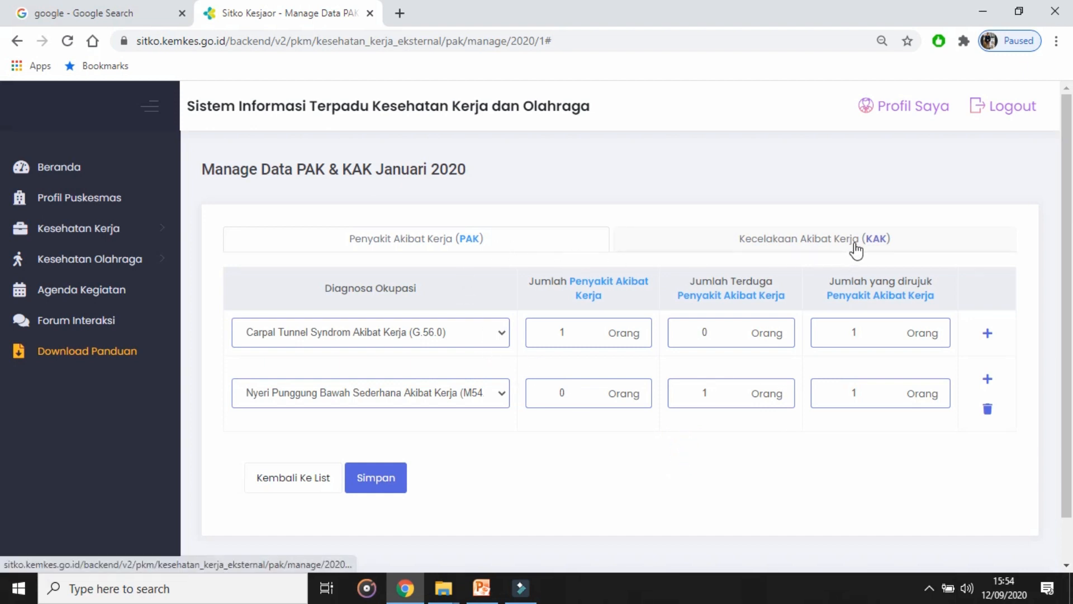
Enter KAK counts of 2 accidents, 1 suspected and 3 referred, then save
click(905, 248)
drag(330, 323, 283, 323)
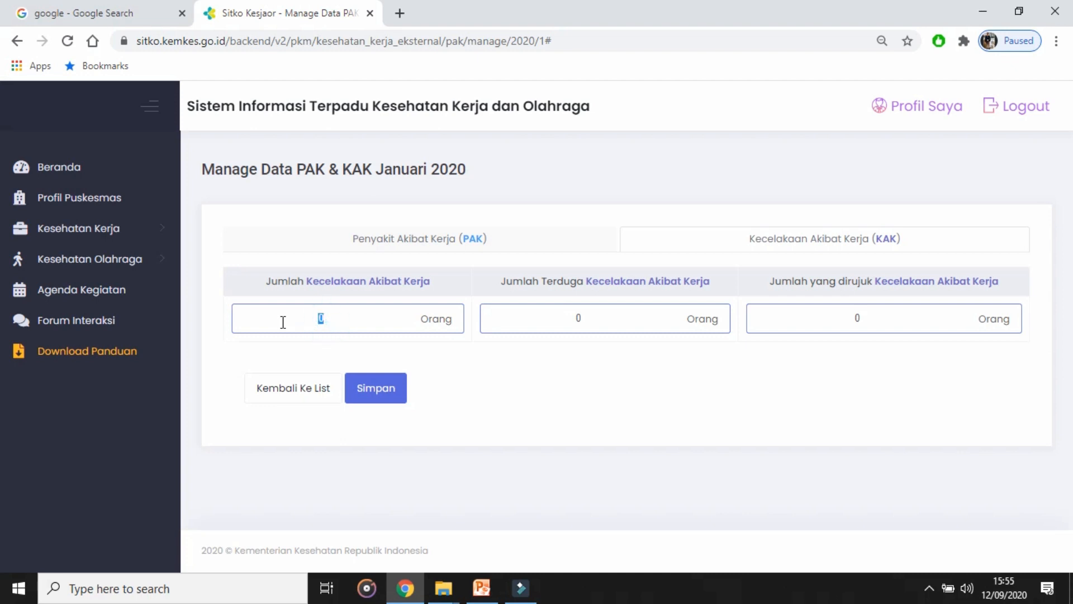
key(BackSpace)
text(2)
key(Tab)
text(1)
key(Tab)
text(3)
click(382, 397)
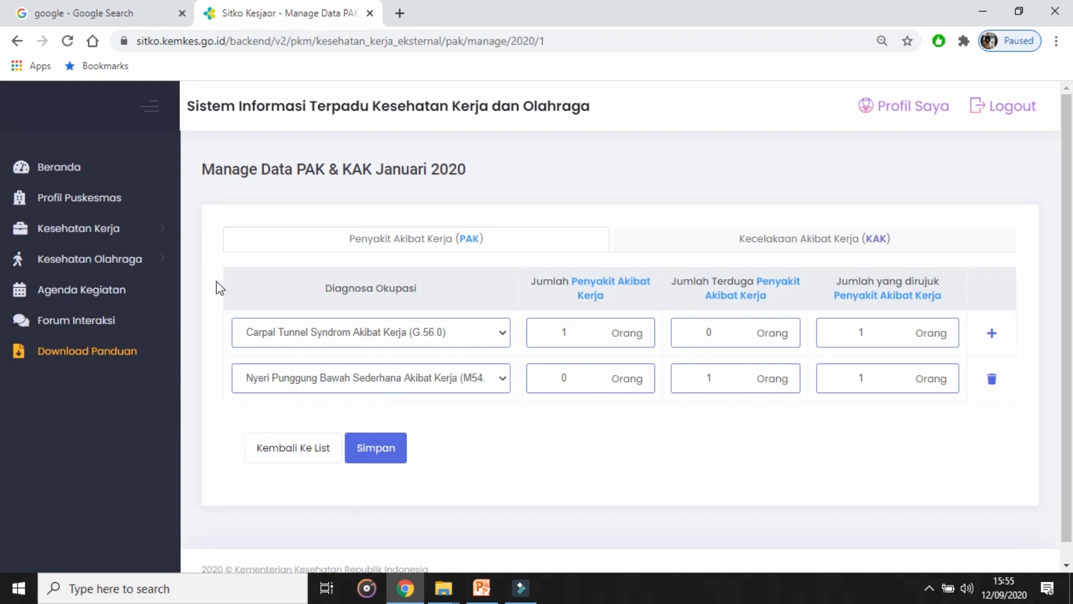
Open Pelayanan Penyakit Akibat Kerja under Kesehatan Kerja Eksternal
click(118, 230)
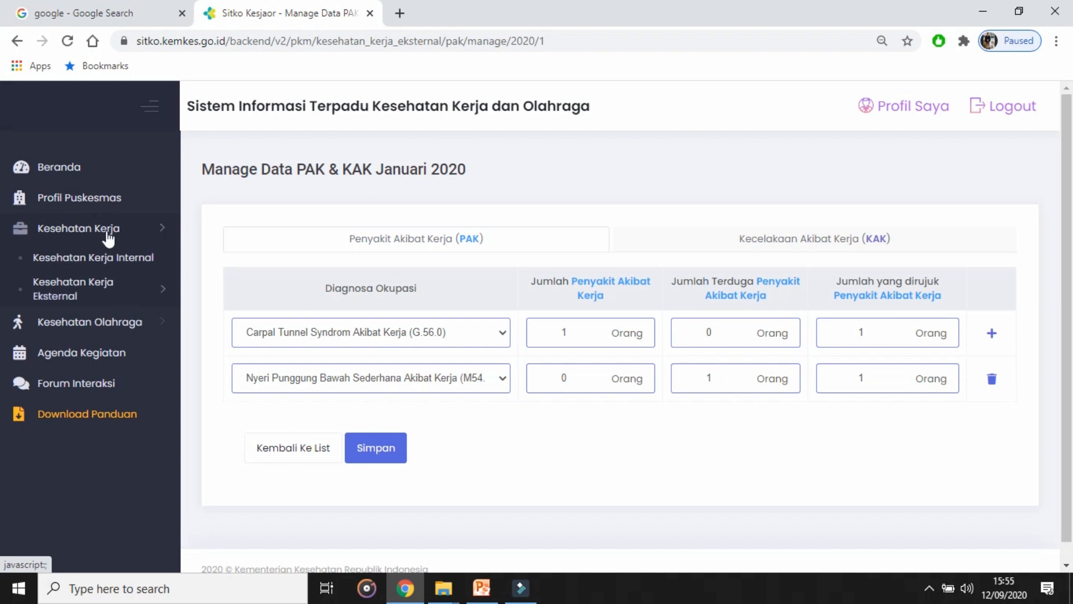
click(101, 302)
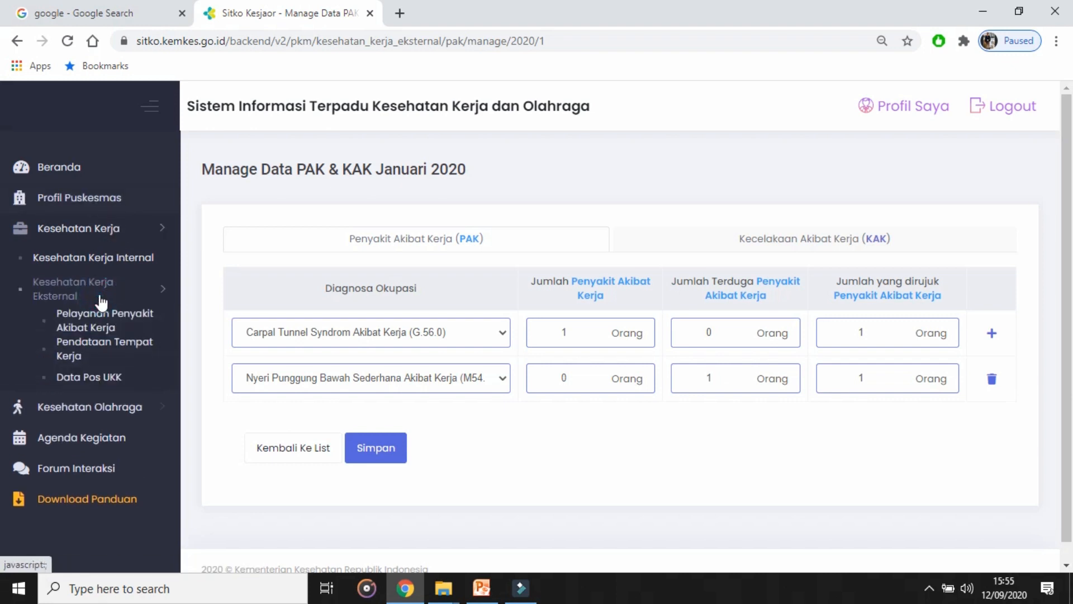
click(98, 332)
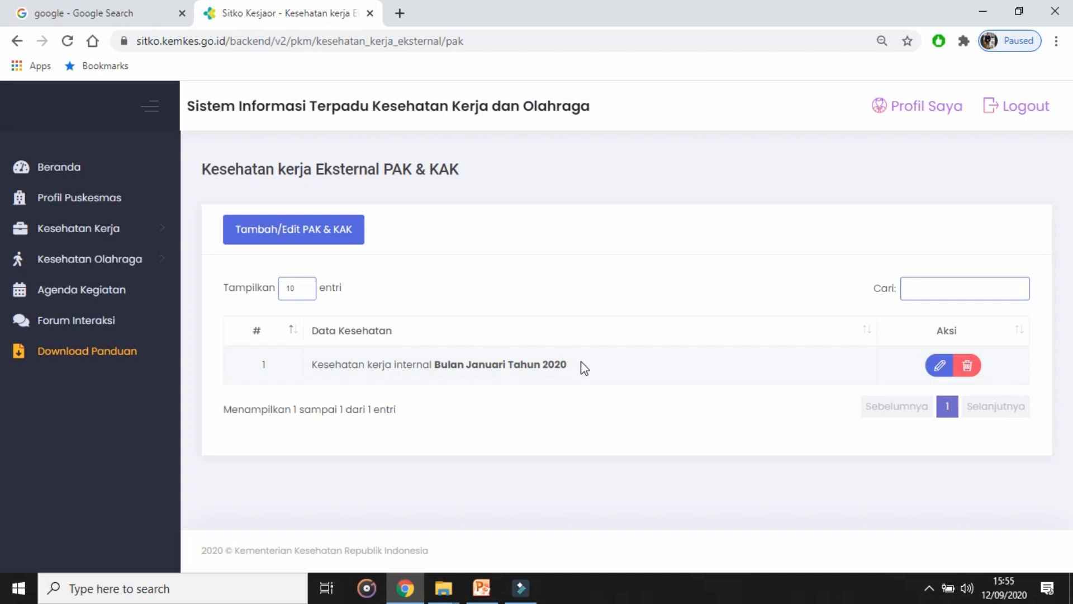
drag(570, 365, 302, 380)
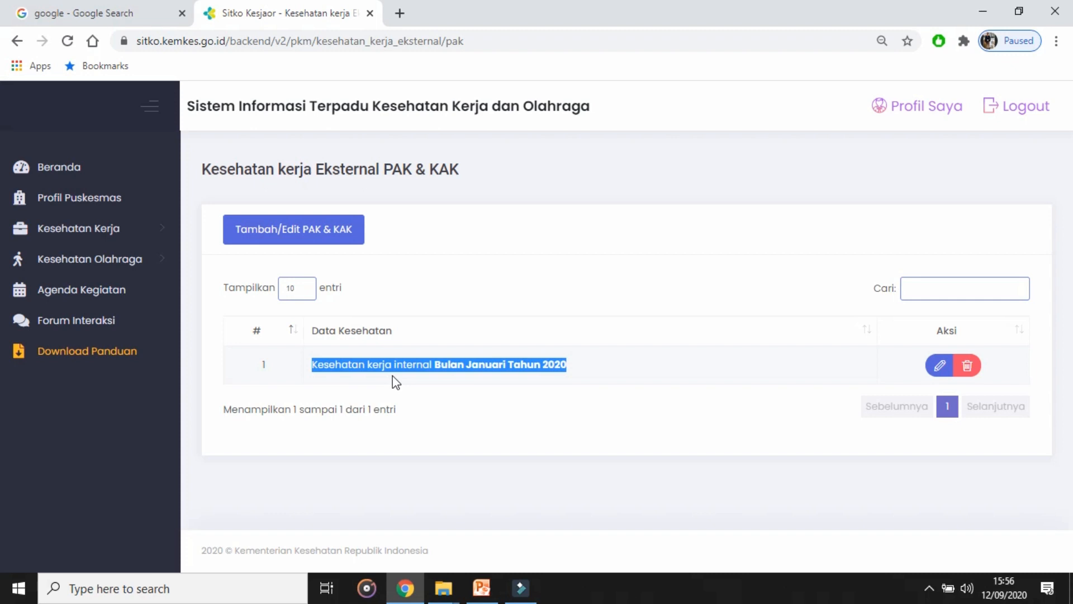
click(504, 378)
click(532, 365)
click(882, 446)
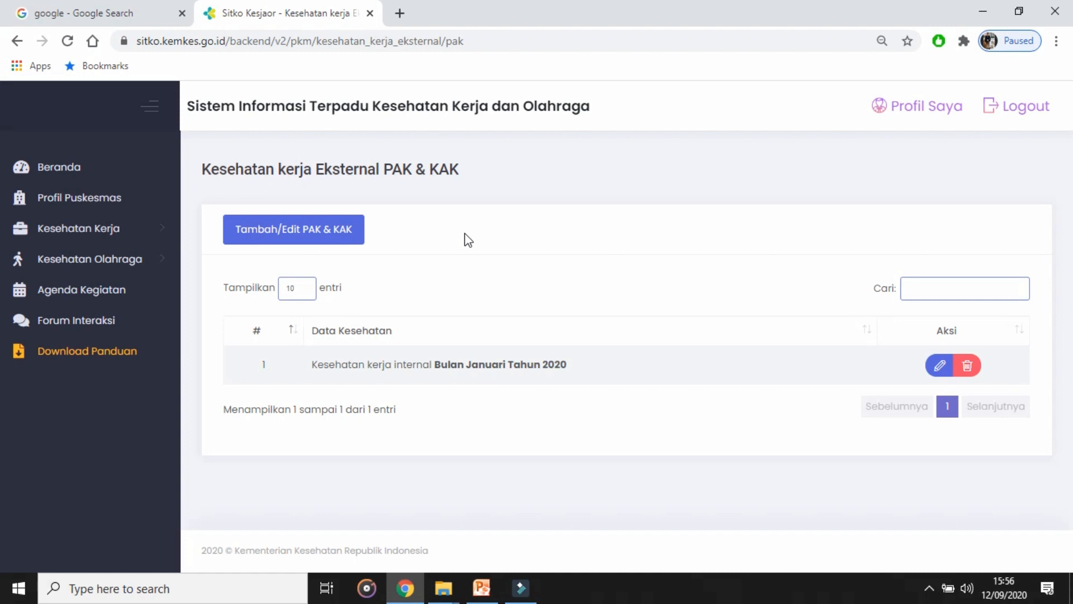
click(295, 245)
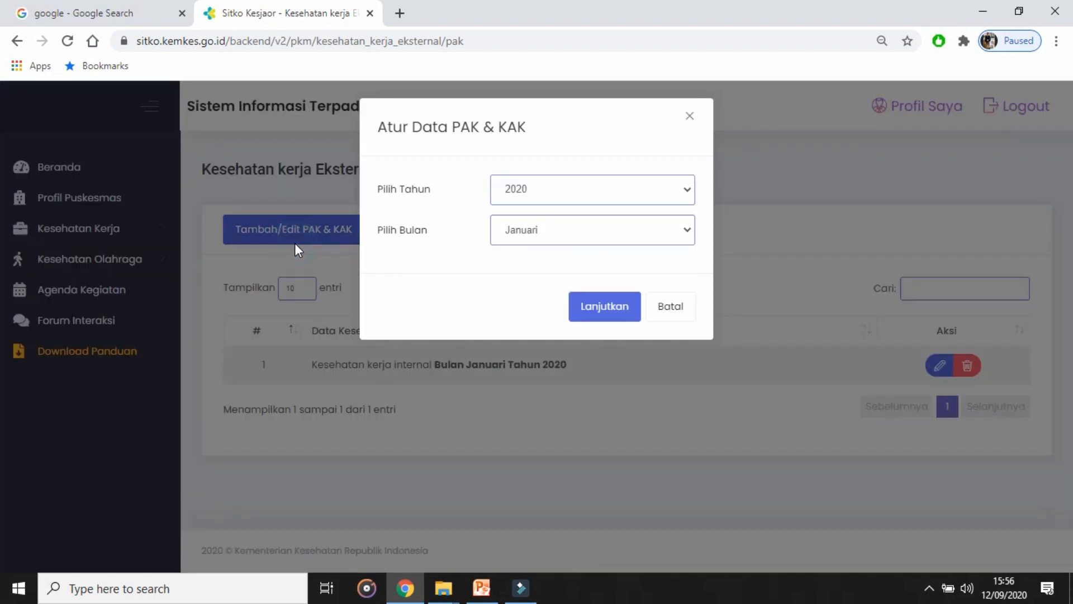
click(583, 227)
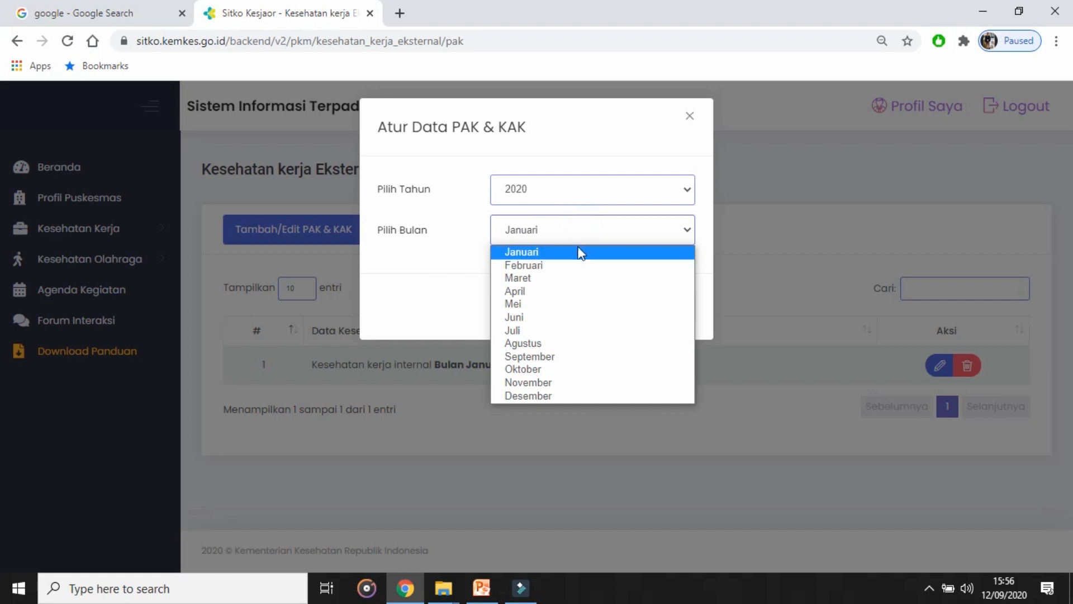
click(580, 271)
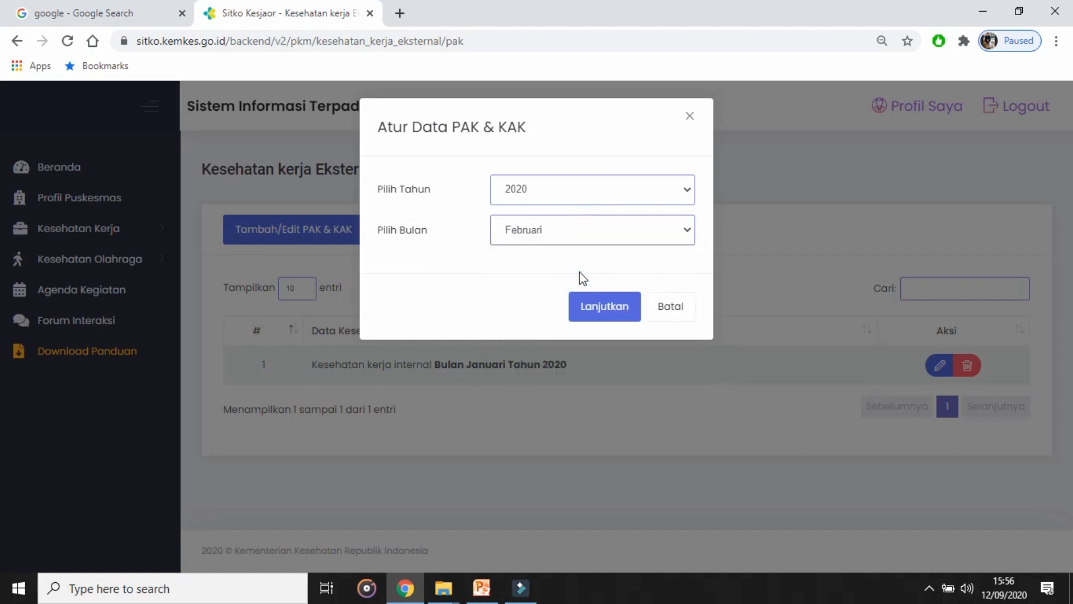
click(671, 313)
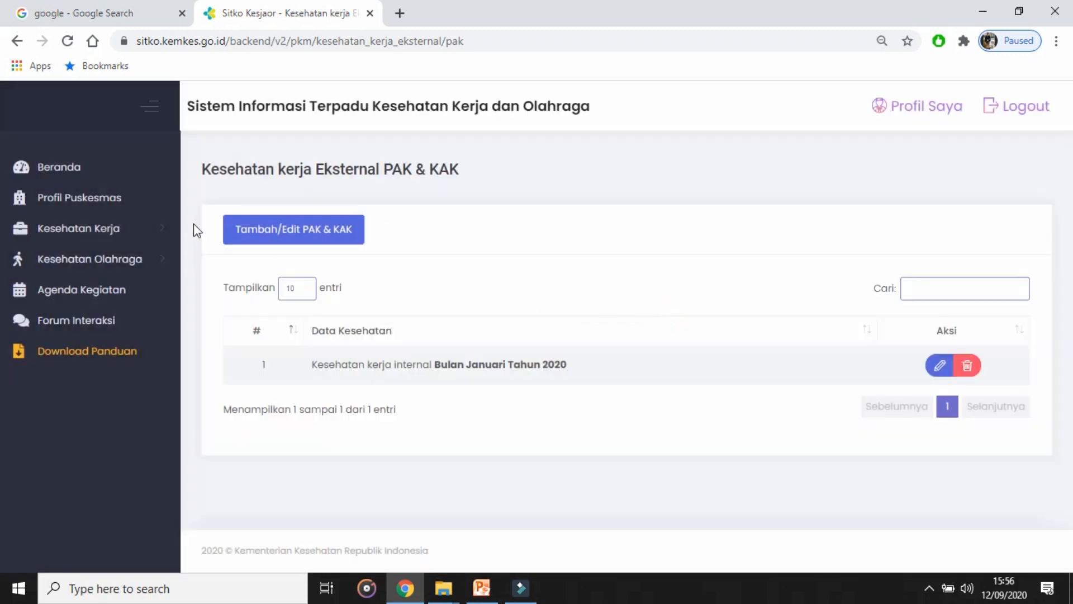
Open Pendataan Tempat Kerja under Kesehatan Kerja Eksternal
click(96, 241)
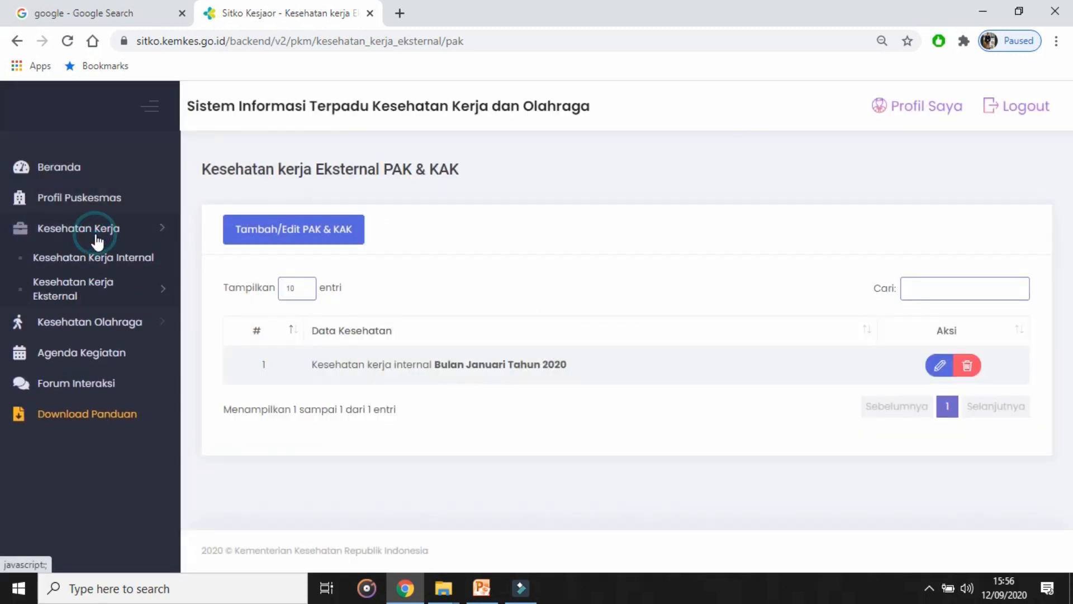
click(110, 288)
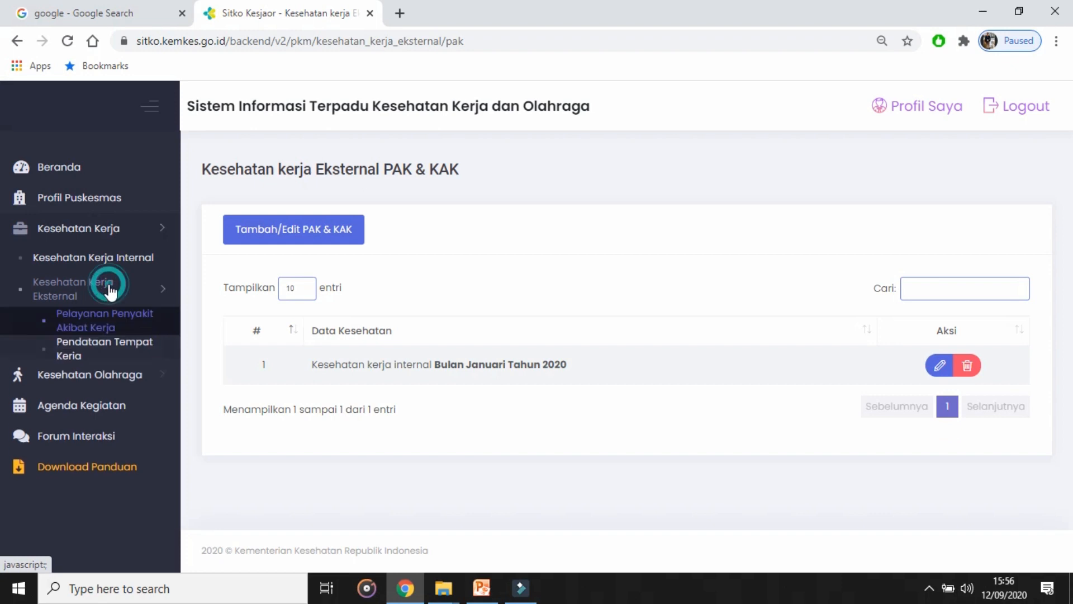
click(77, 352)
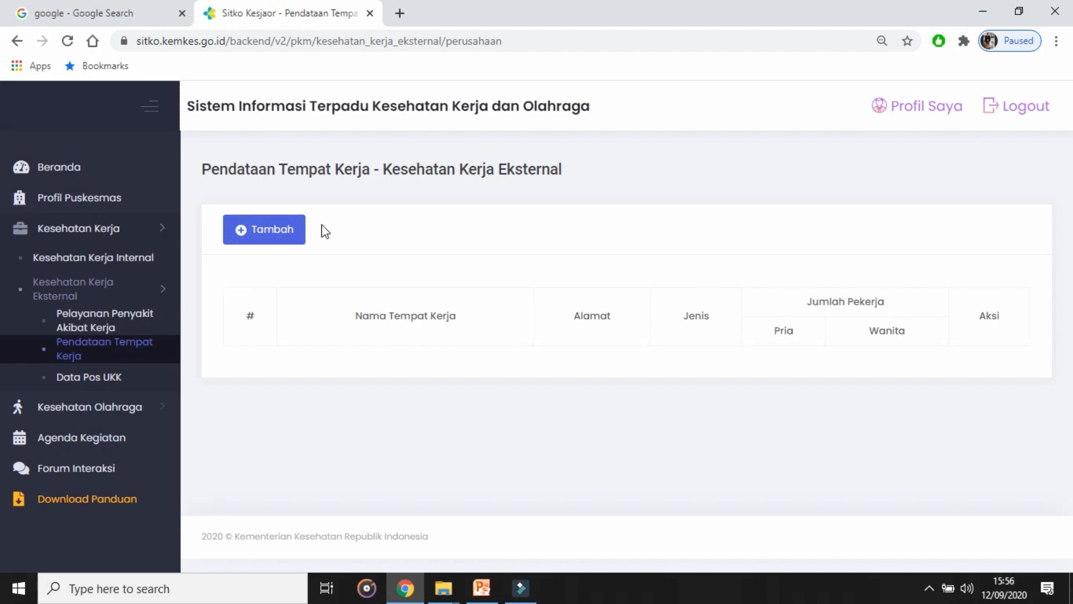
Open the new workplace form, then close it without entering anything
click(272, 237)
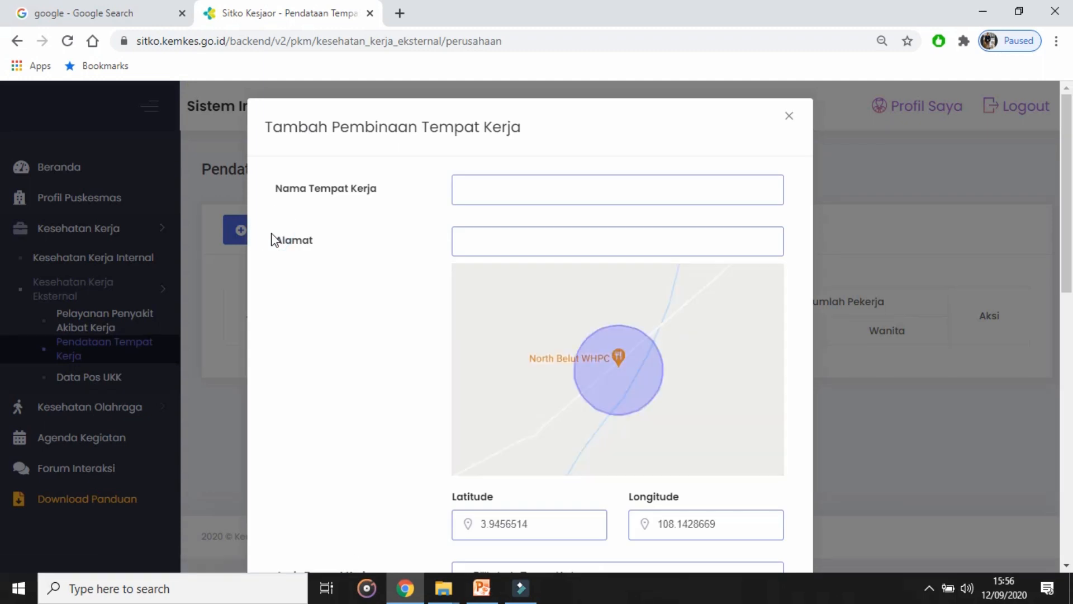
click(573, 195)
click(573, 195)
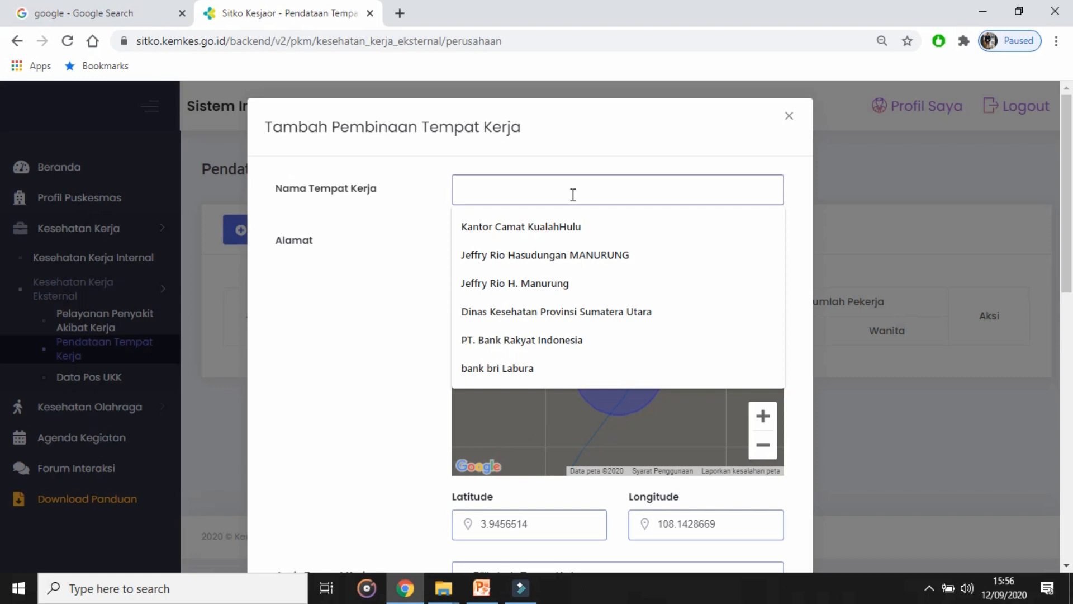
click(395, 213)
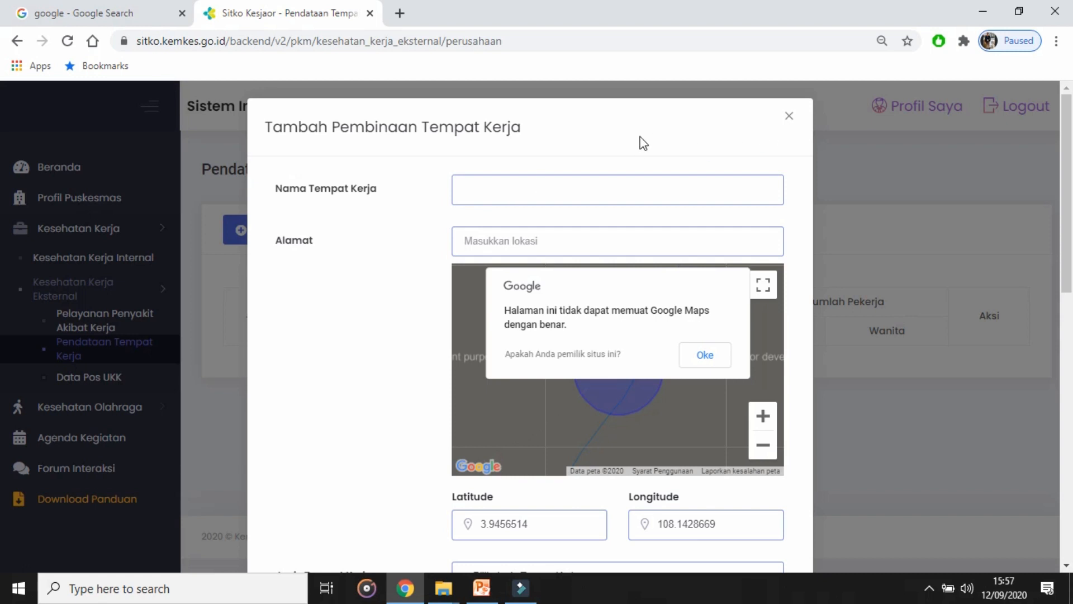
click(790, 116)
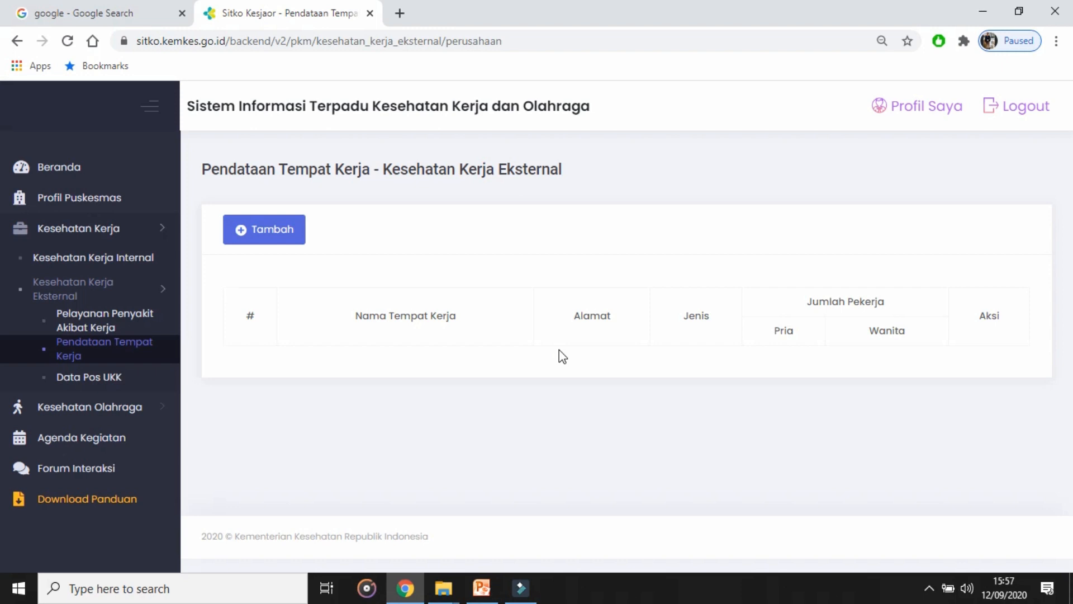
Start a new workplace named 'PT. Bank Sumut' at 'Jalan Lintas Timur', dismissing map errors
click(266, 234)
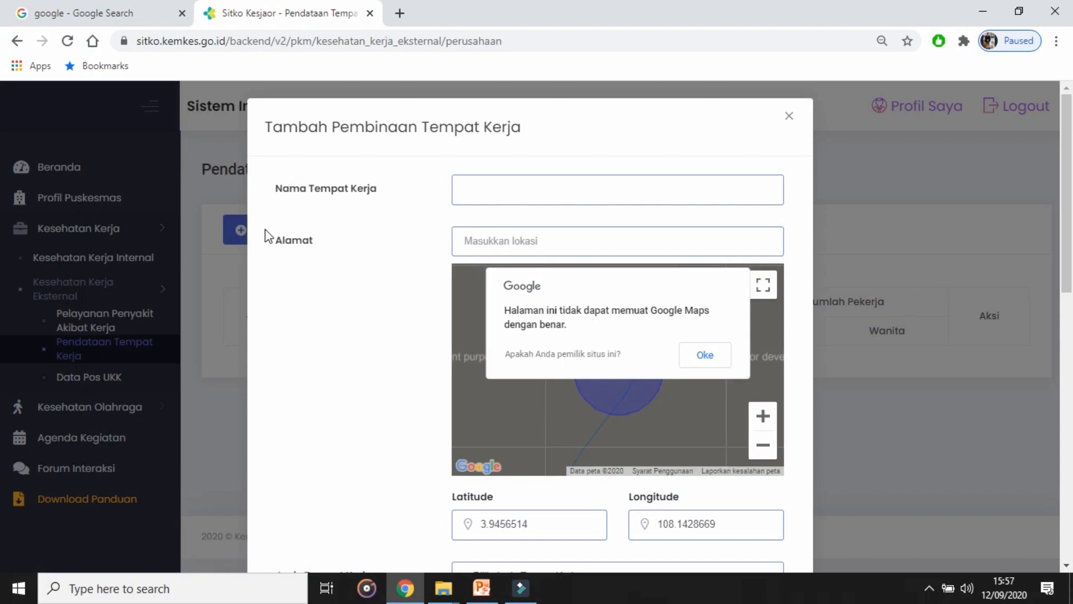
click(516, 197)
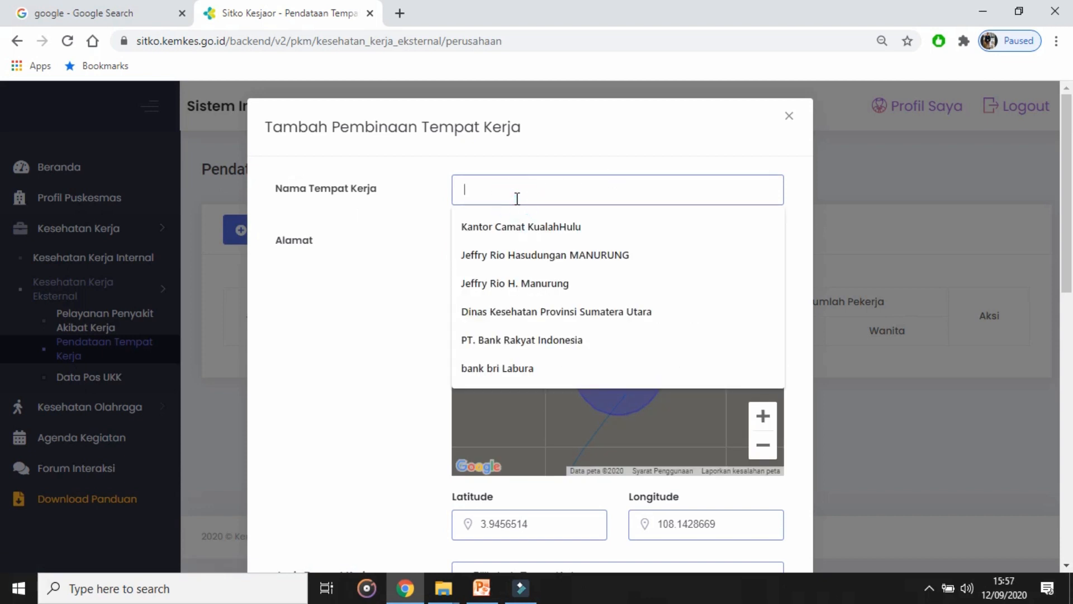
text(PT)
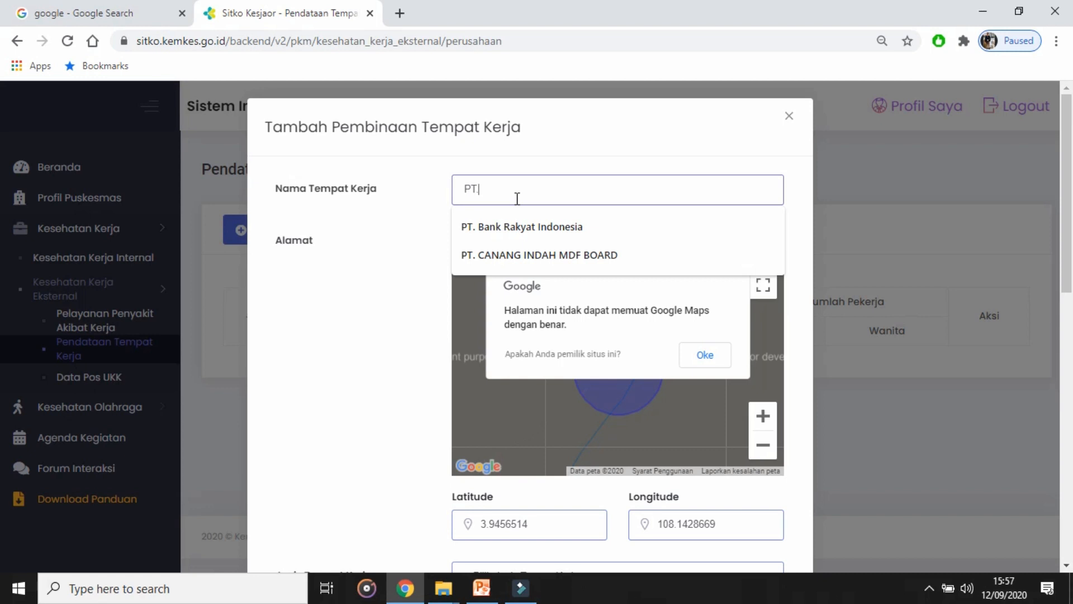
text(. Bank)
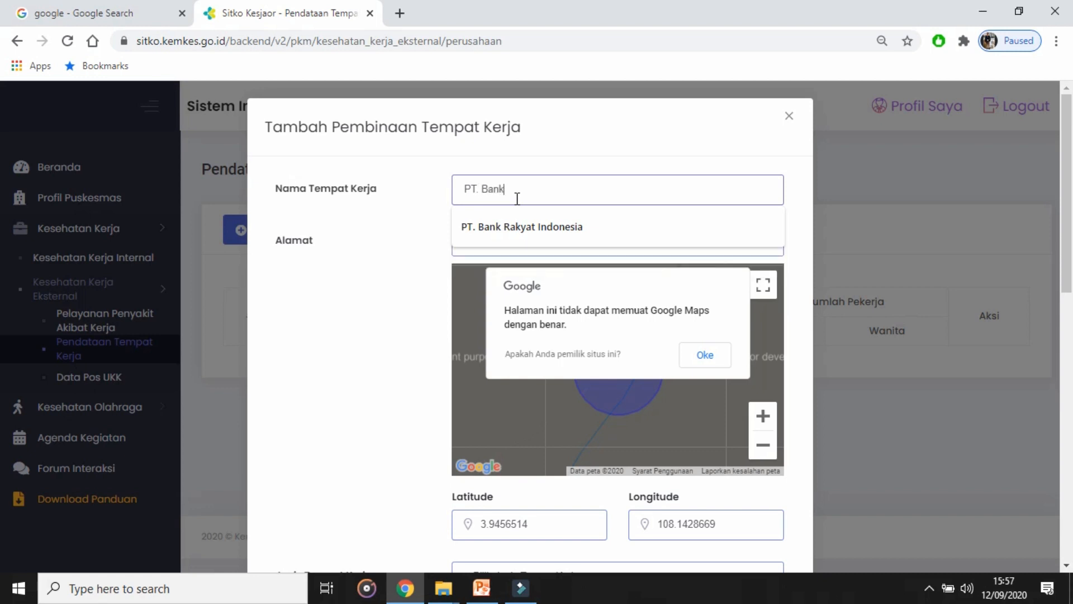
text( Sumut)
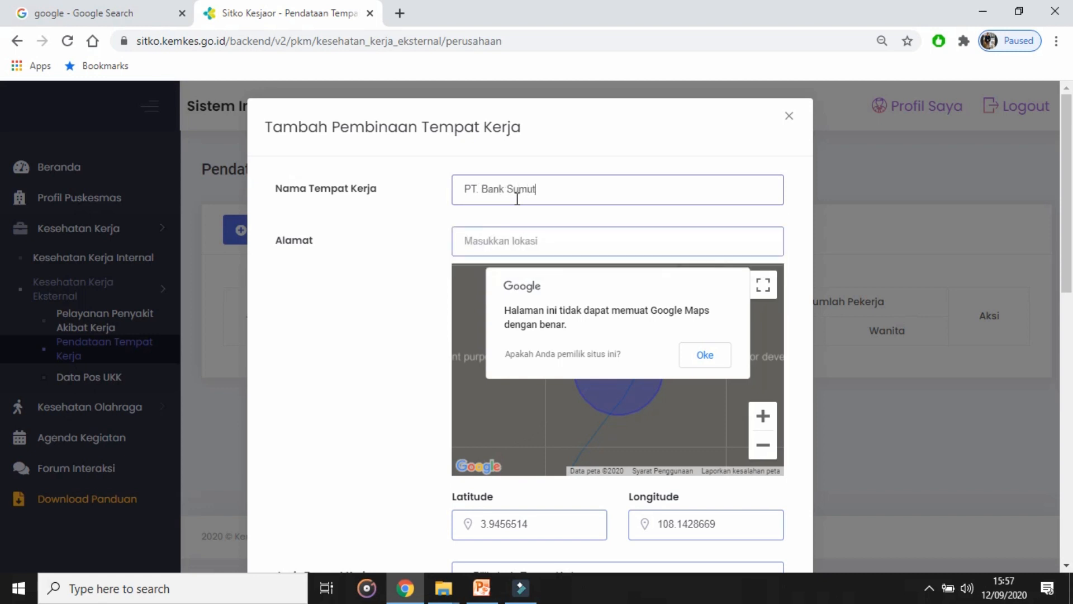
key(Tab)
text(Jalan Lint)
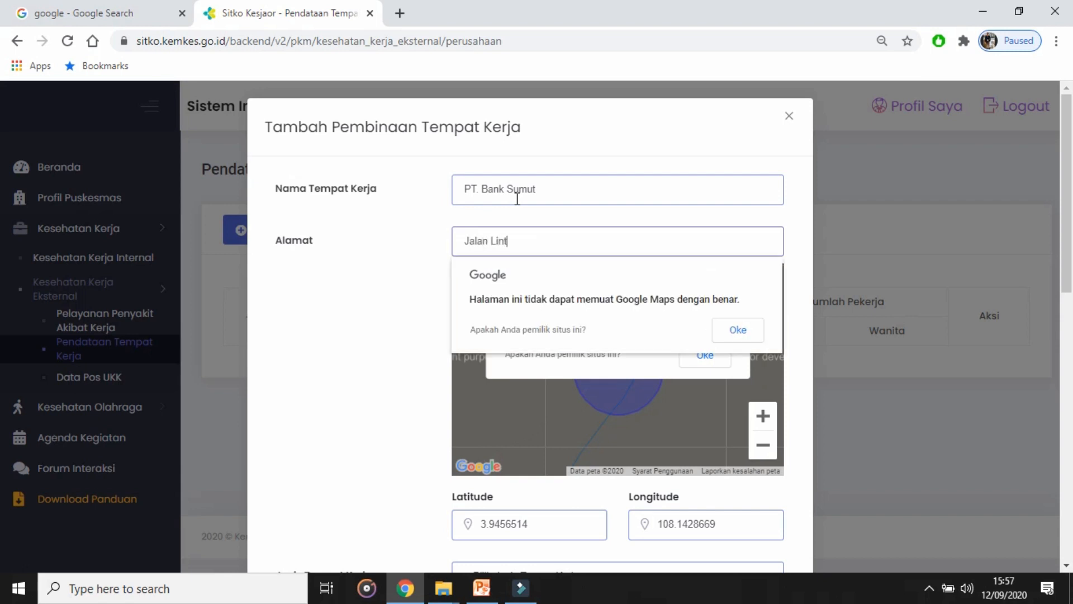
text(as Timur)
click(738, 331)
click(703, 354)
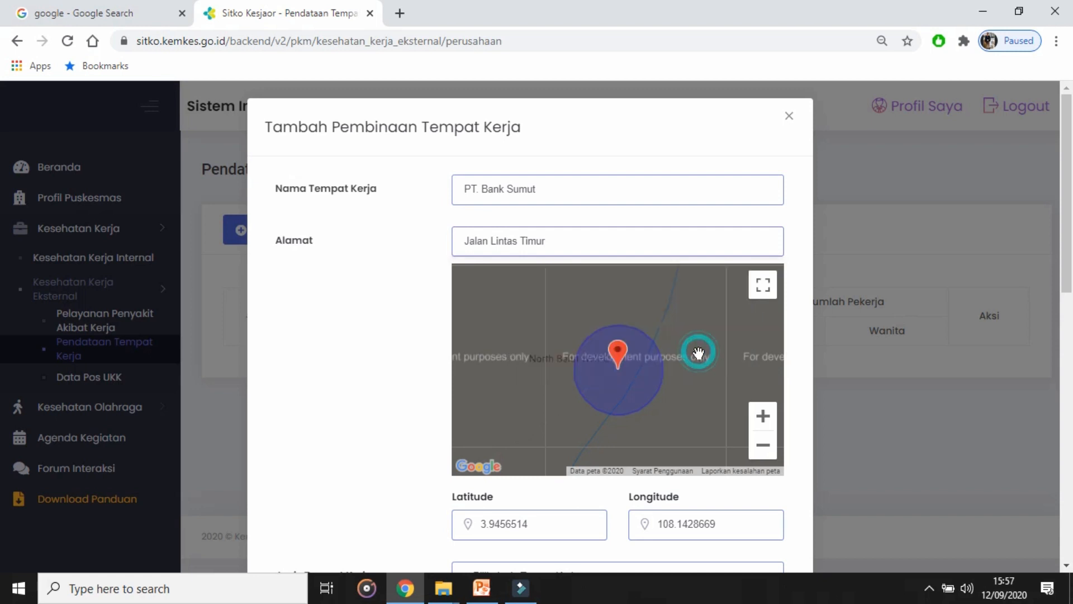
scroll(1068, 262, down, 1)
Set Jenis Tempat Kerja to Perkantoran and check the male and female worker counts
scroll(1068, 261, down, 3)
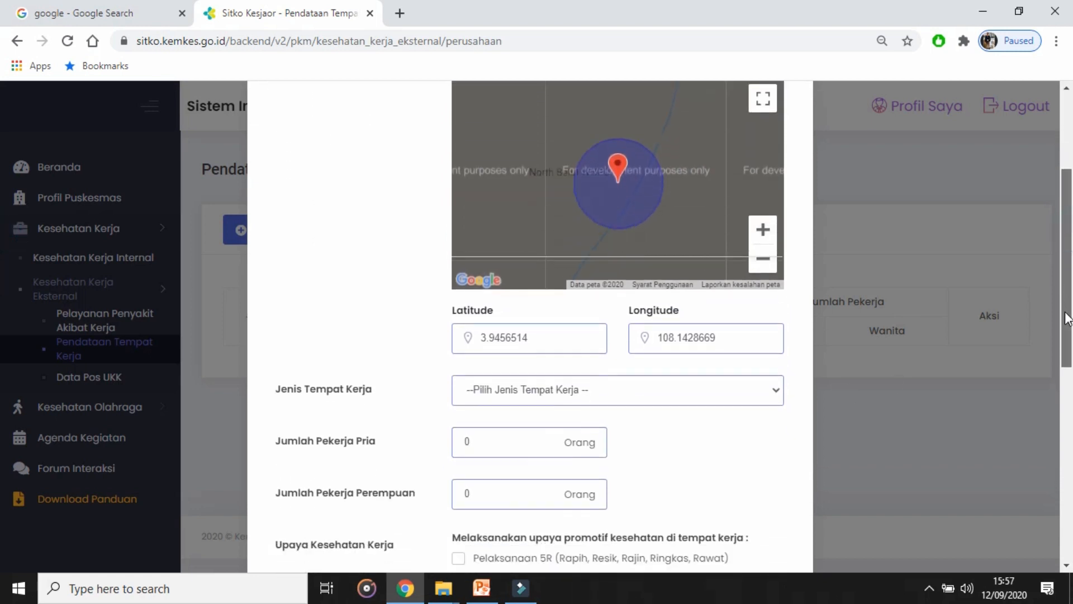
click(557, 363)
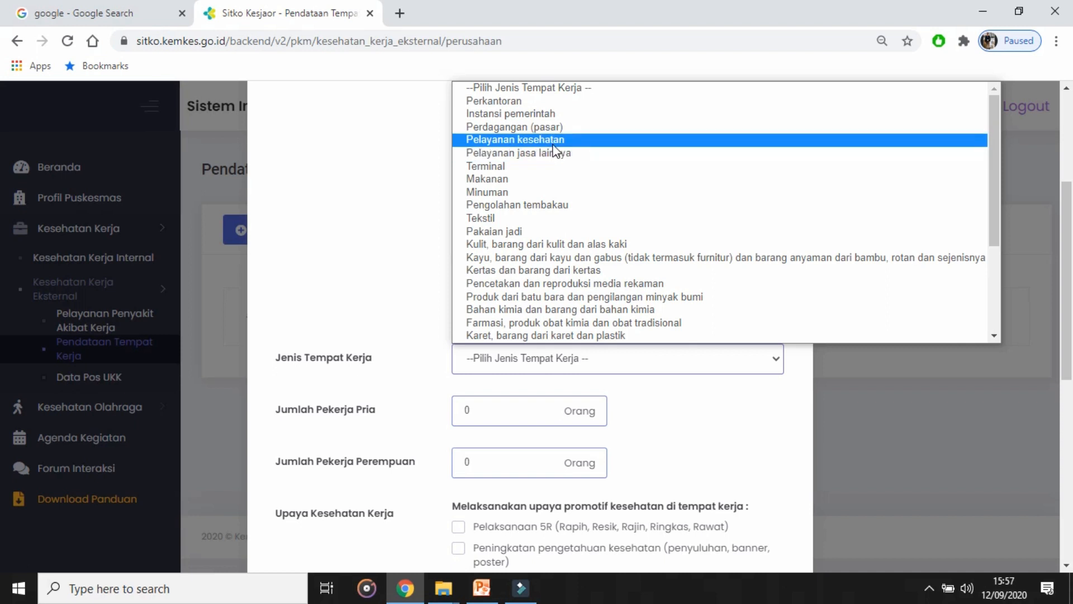
click(513, 101)
double_click(495, 407)
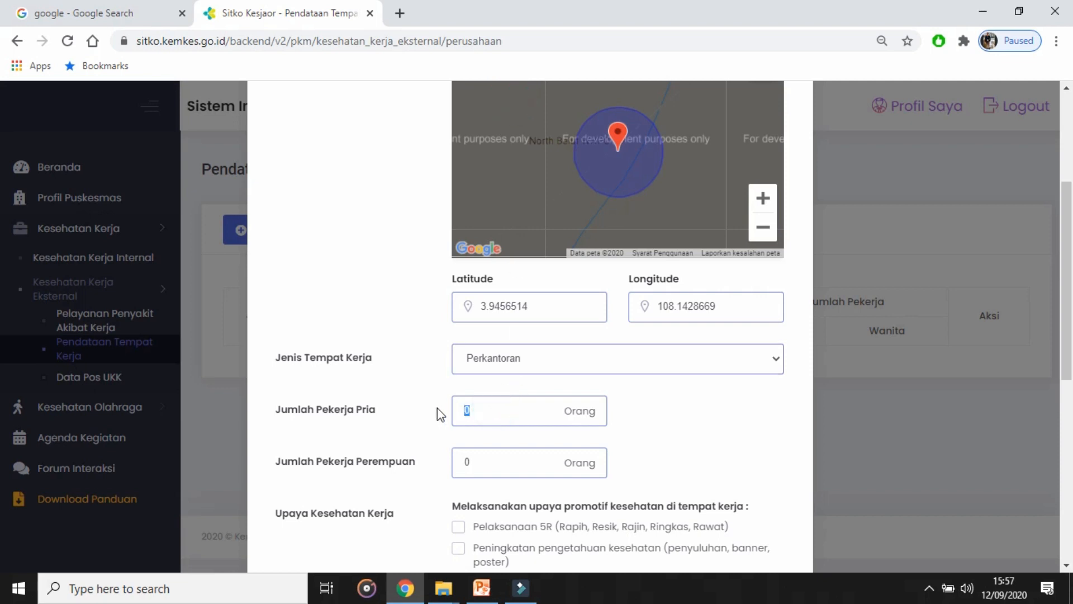
key(Tab)
scroll(3, 350, down, 5)
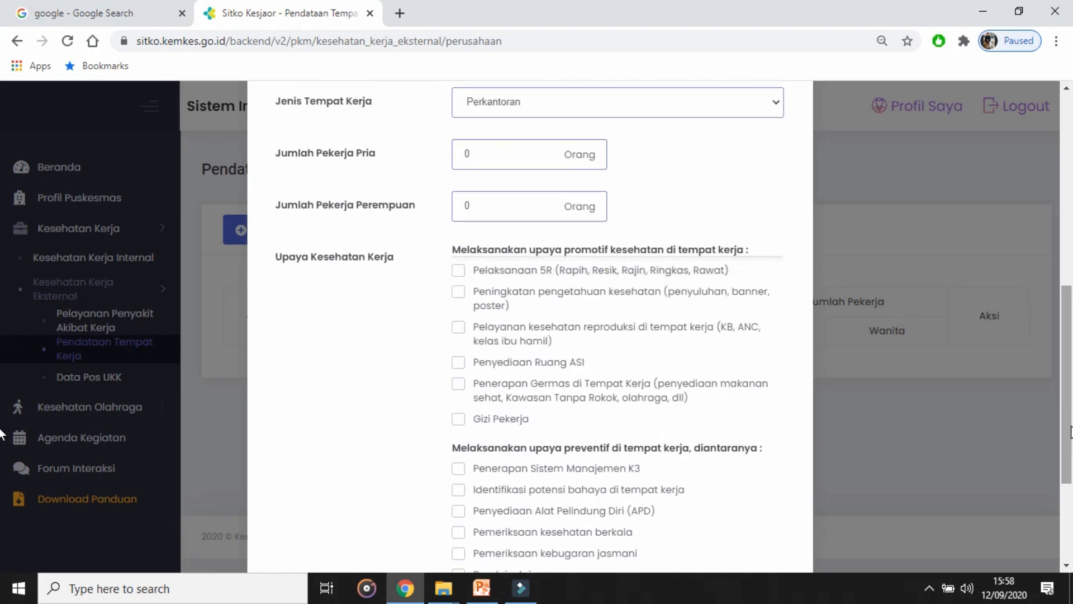
Tick the Penyediaan Ruang ASI, Pemeriksaan kesehatan berkala and APD efforts
drag(1070, 432, 1069, 470)
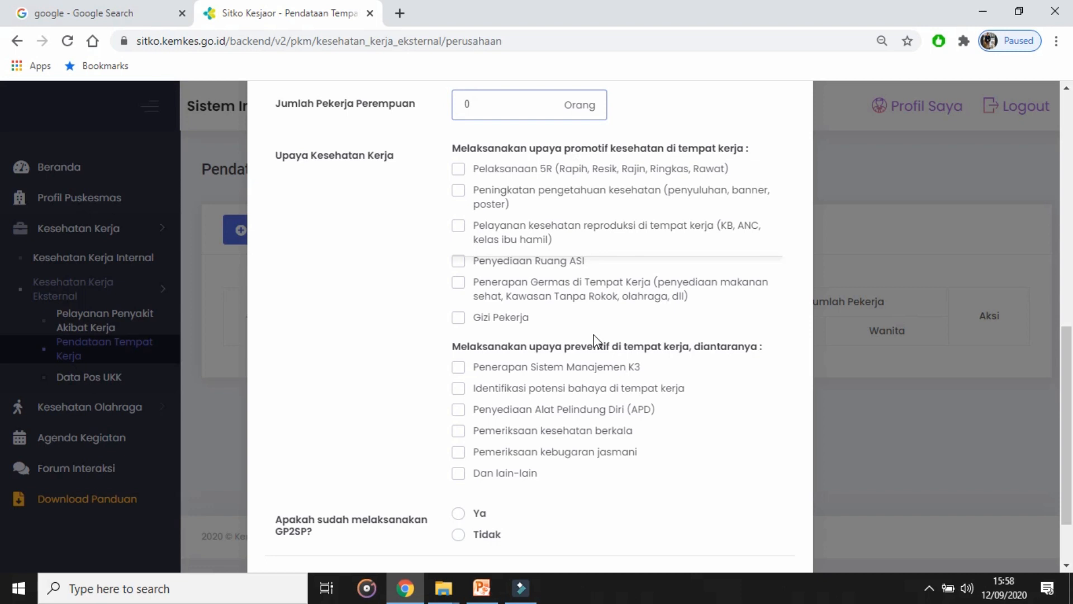
drag(605, 351, 613, 349)
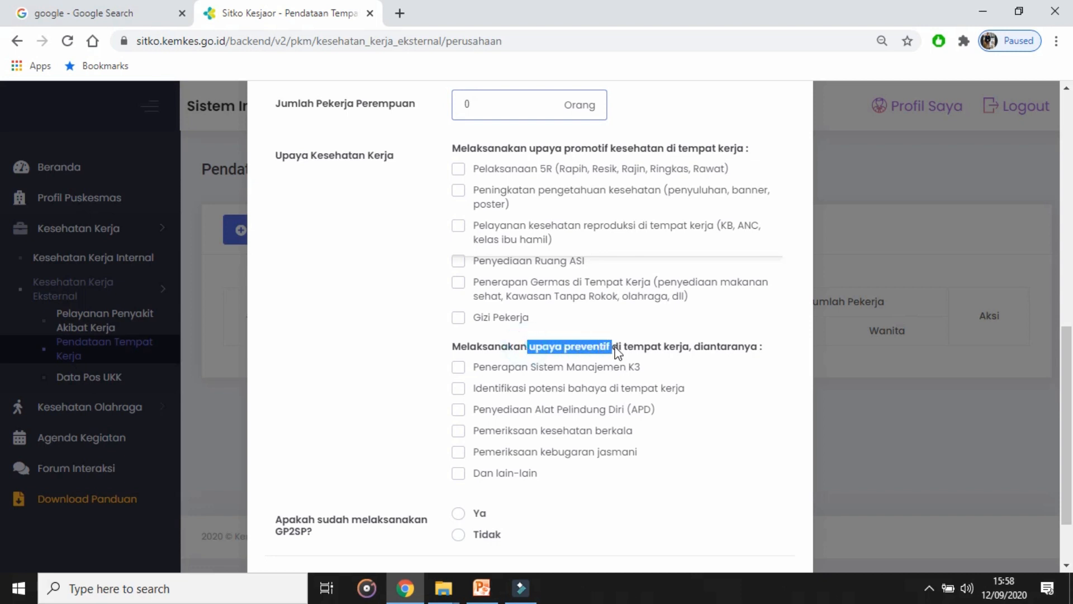
click(417, 180)
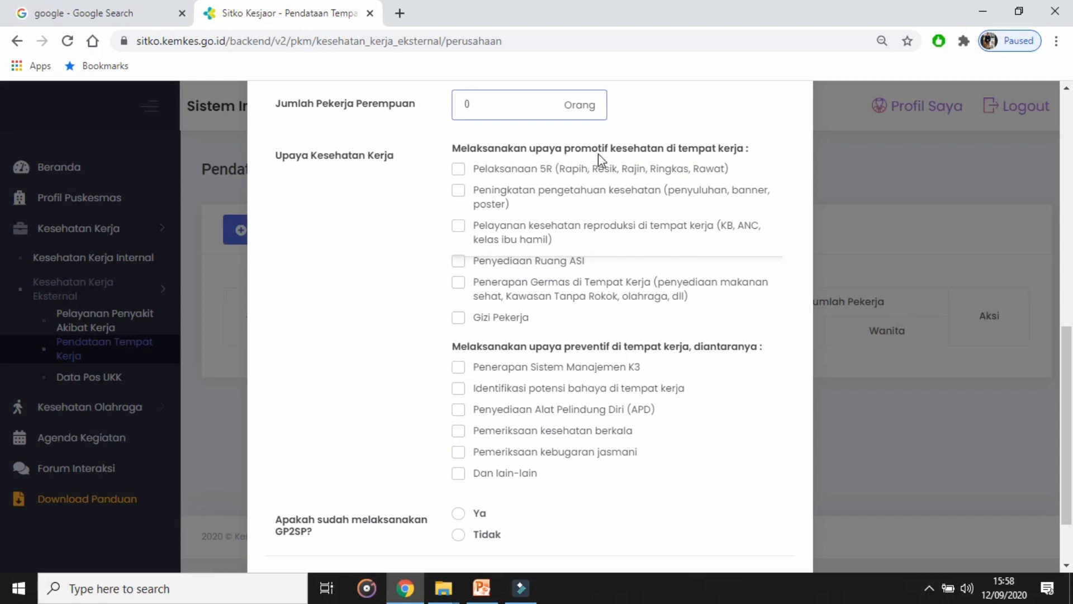
click(461, 268)
click(458, 435)
click(458, 410)
Answer the GP2SP question with Tidak and save the workplace record
drag(1071, 349, 1072, 401)
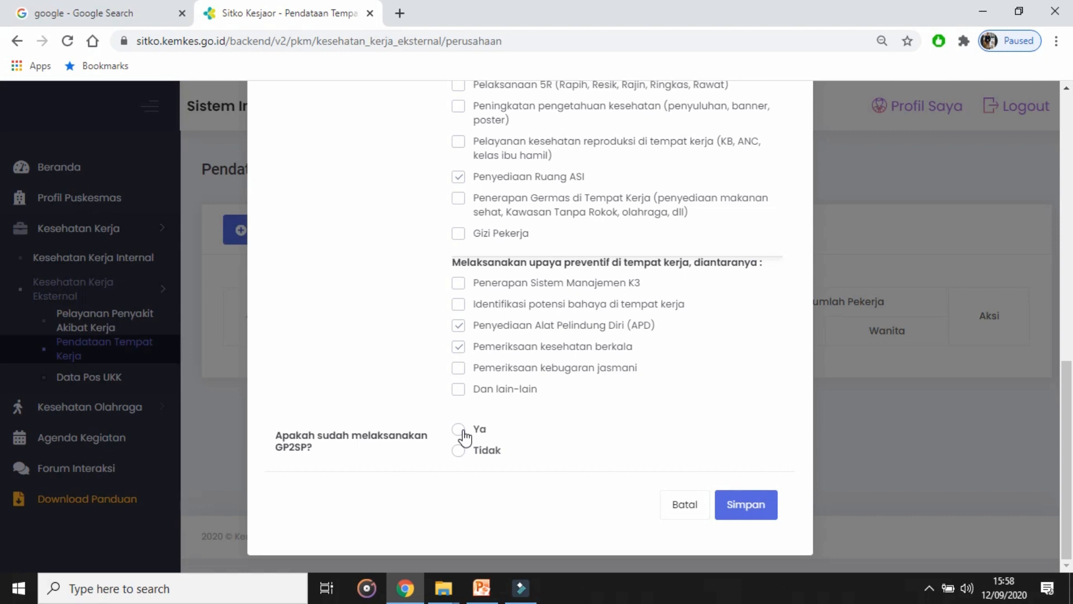
click(461, 451)
click(461, 435)
click(459, 452)
click(757, 505)
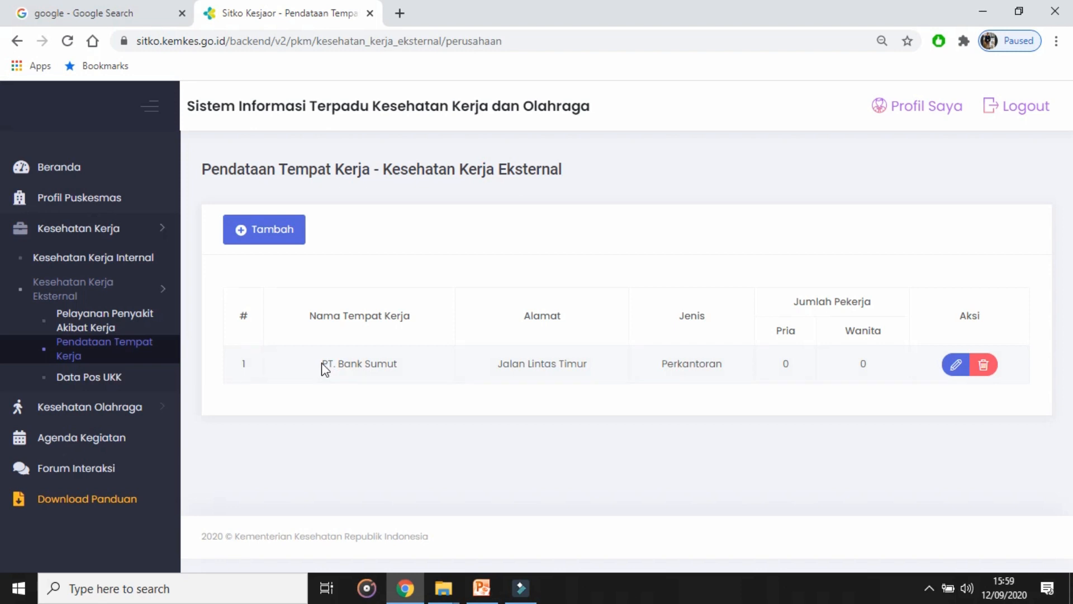
Check the saved PT. Bank Sumut row and its Jalan Lintas Timur address, then go to Data Pos UKK
drag(322, 364, 408, 371)
click(403, 366)
drag(499, 363, 750, 366)
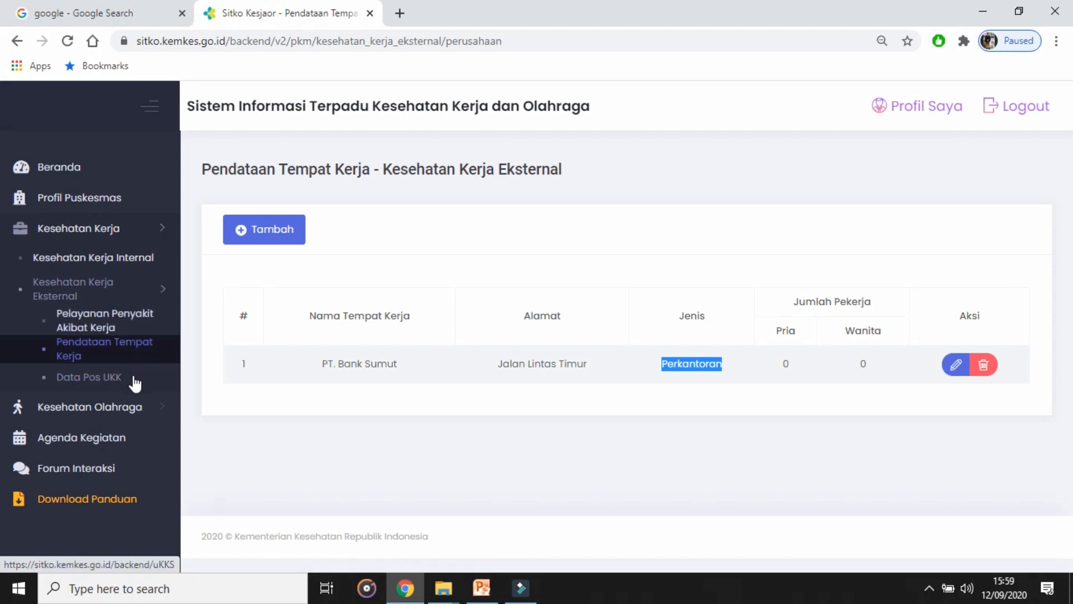
click(107, 385)
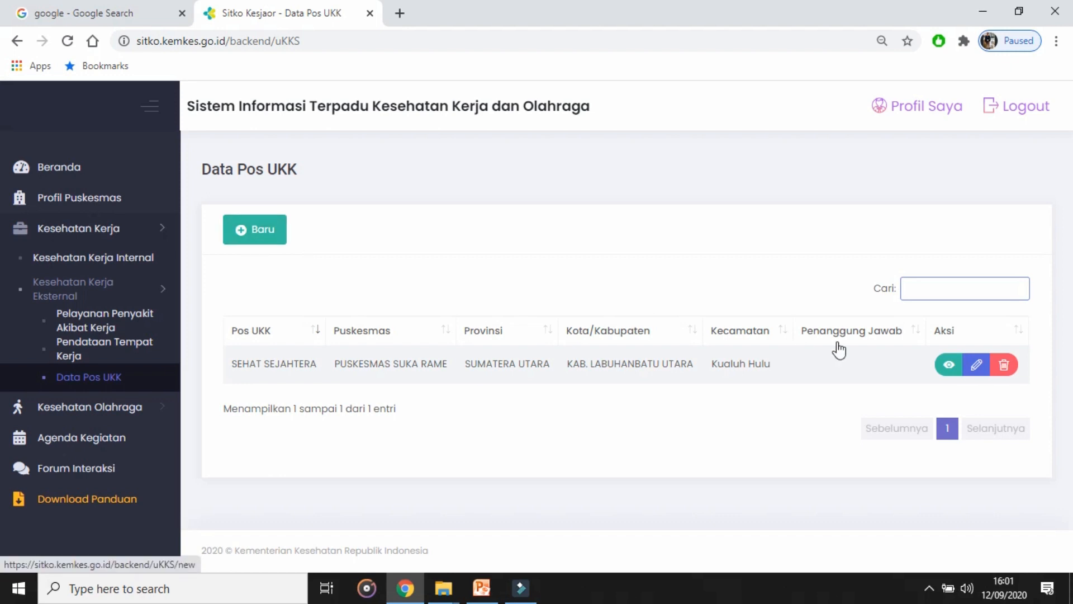
Open the SEHAT SEJAHTERA Pos UKK record for editing
click(978, 369)
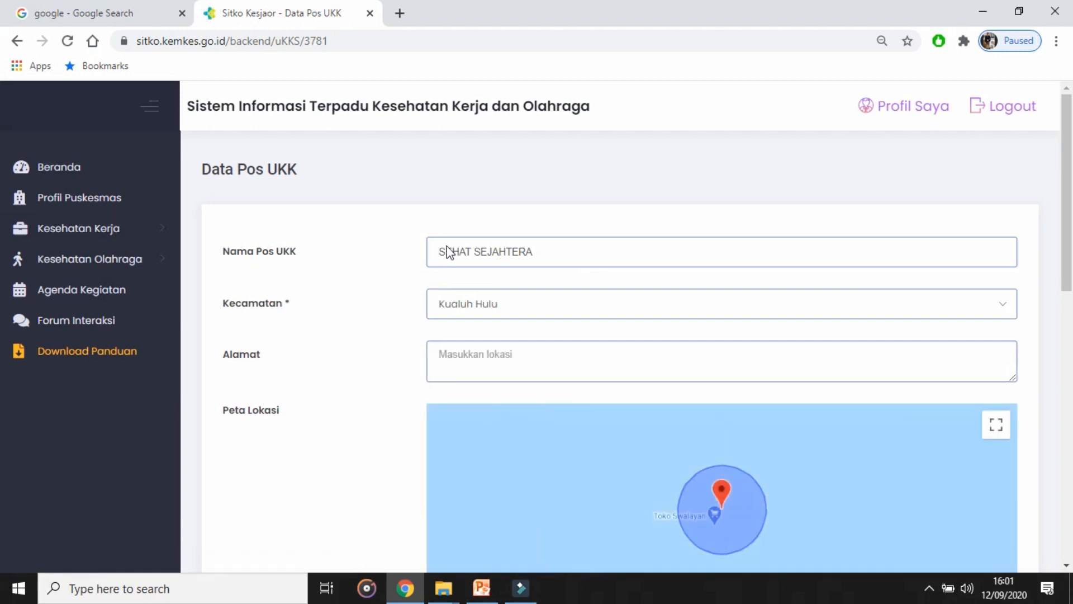
Enter 'Jalan Lintas Timur No 20' as the SEHAT SEJAHTERA address and dismiss the Google Maps errors
drag(577, 256, 441, 263)
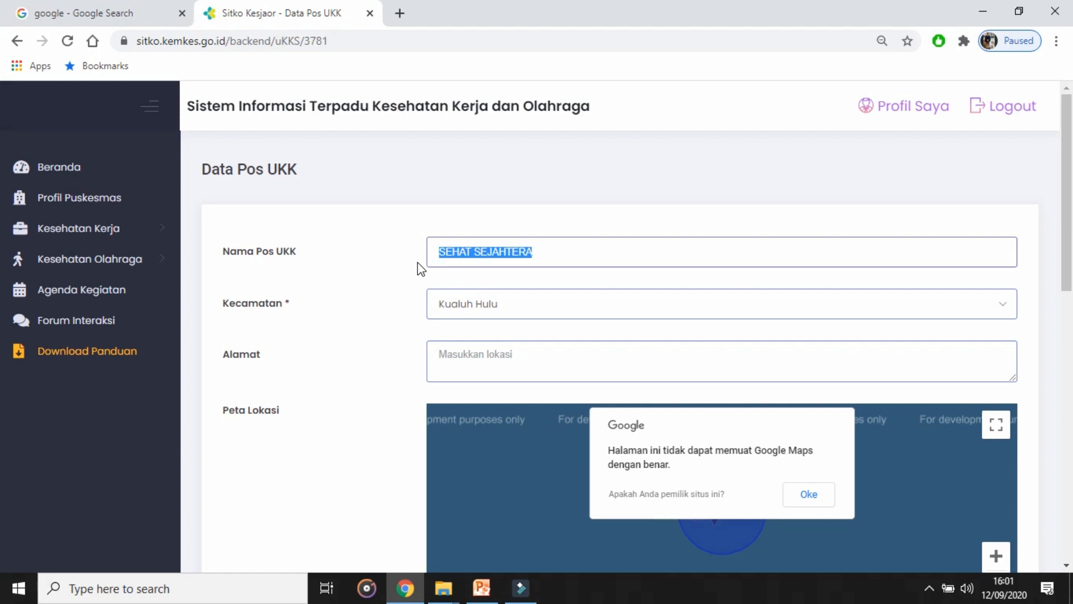
key(End)
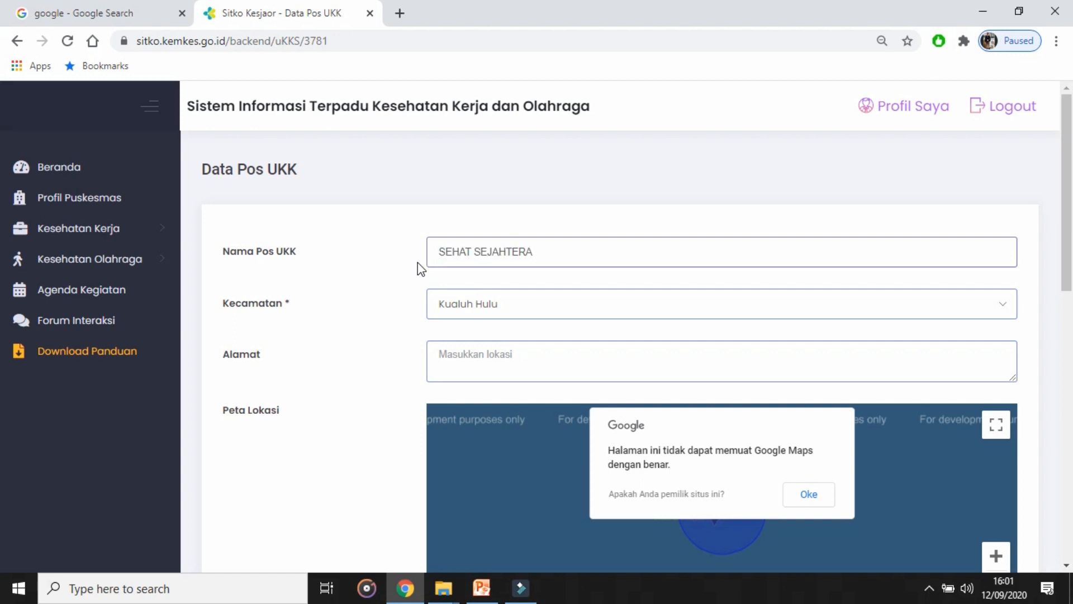
click(450, 371)
text(Ja)
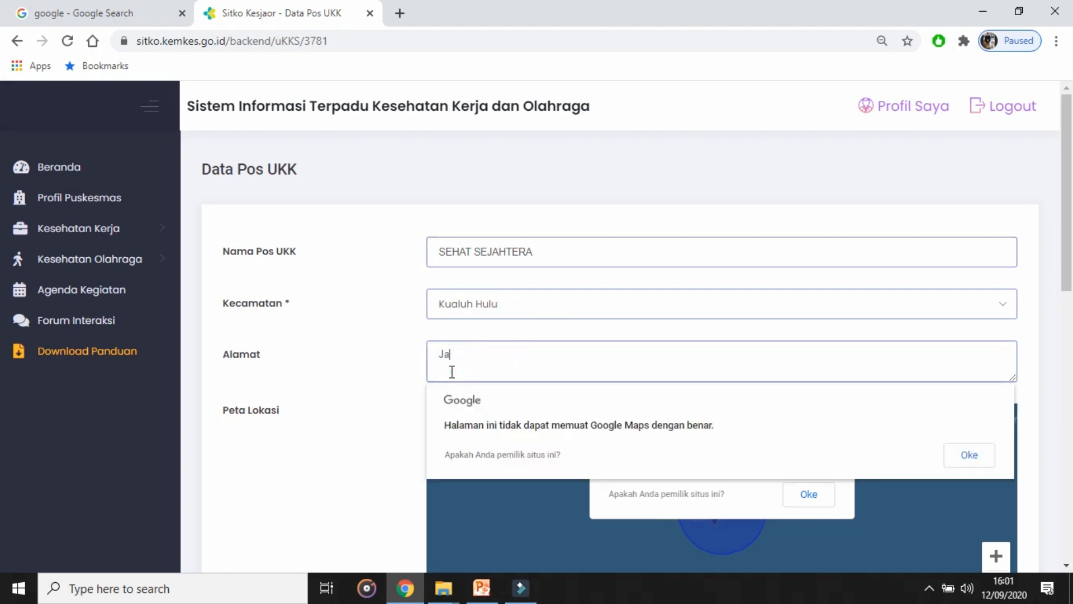
text(lan Lint)
text(Timur No 20)
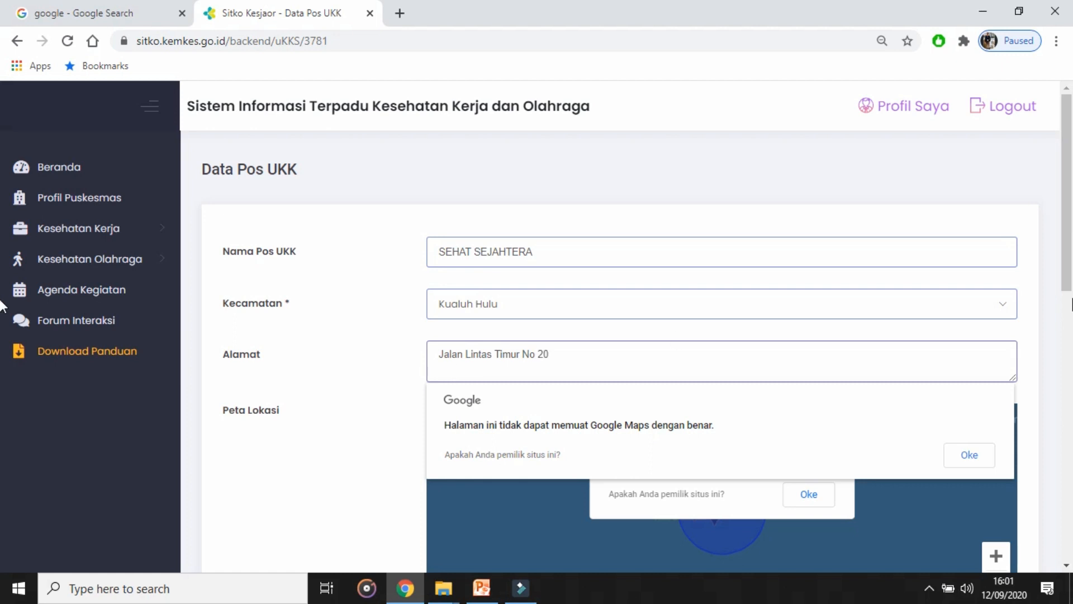
click(962, 455)
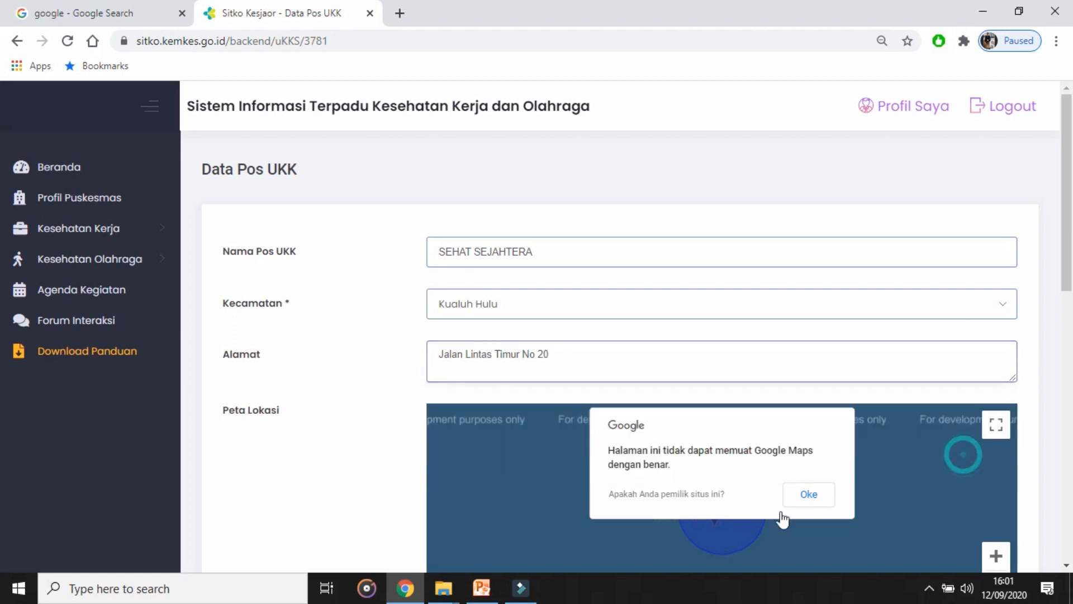
click(808, 494)
drag(1067, 266, 1070, 417)
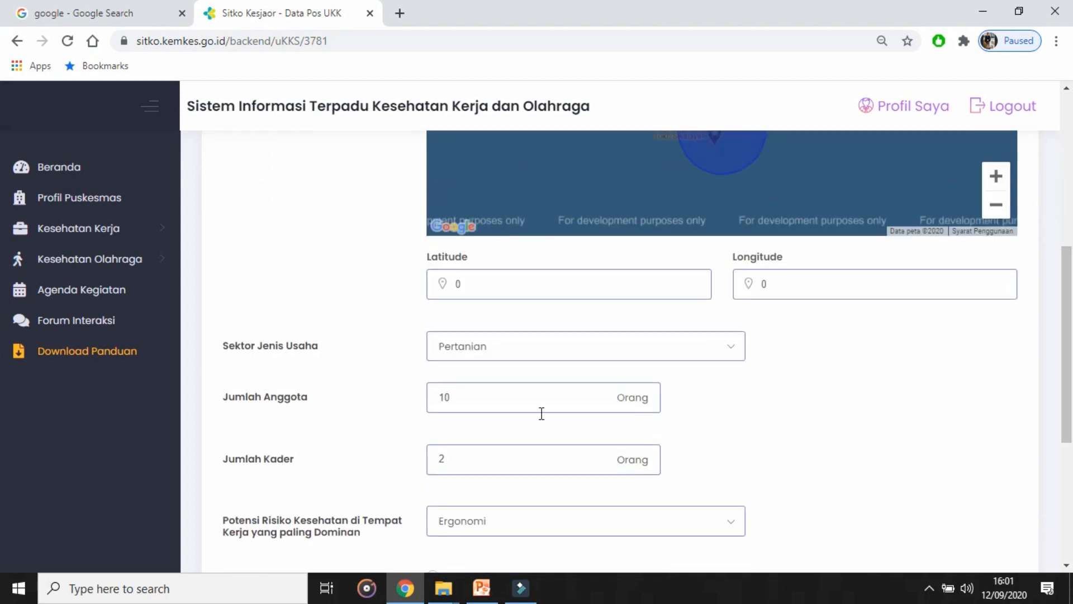
Keep Pertanian as the business sector and set 15 members and 2 cadres
click(506, 358)
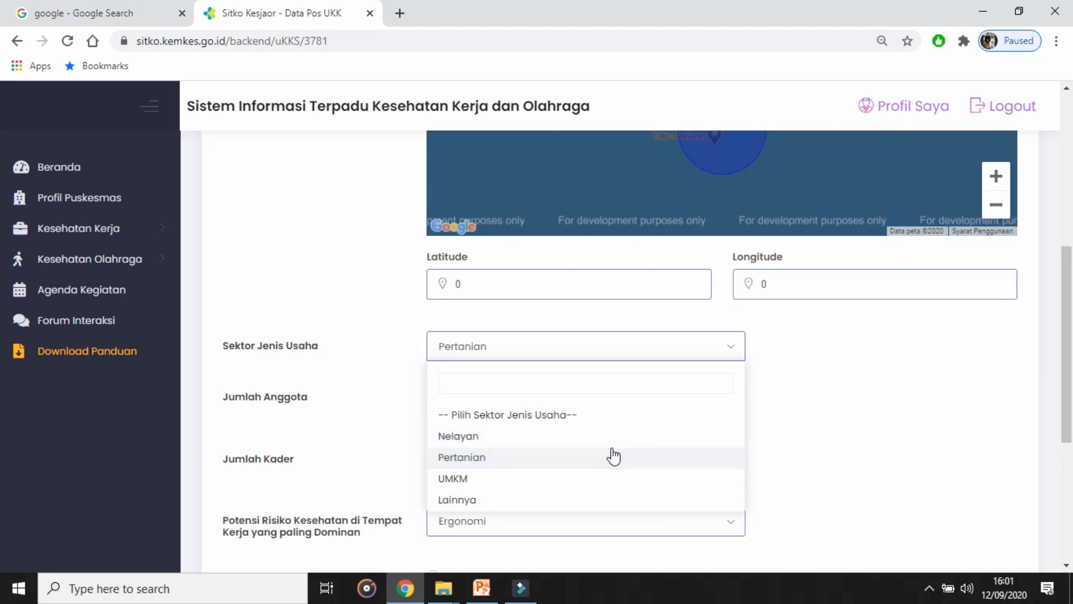
click(464, 459)
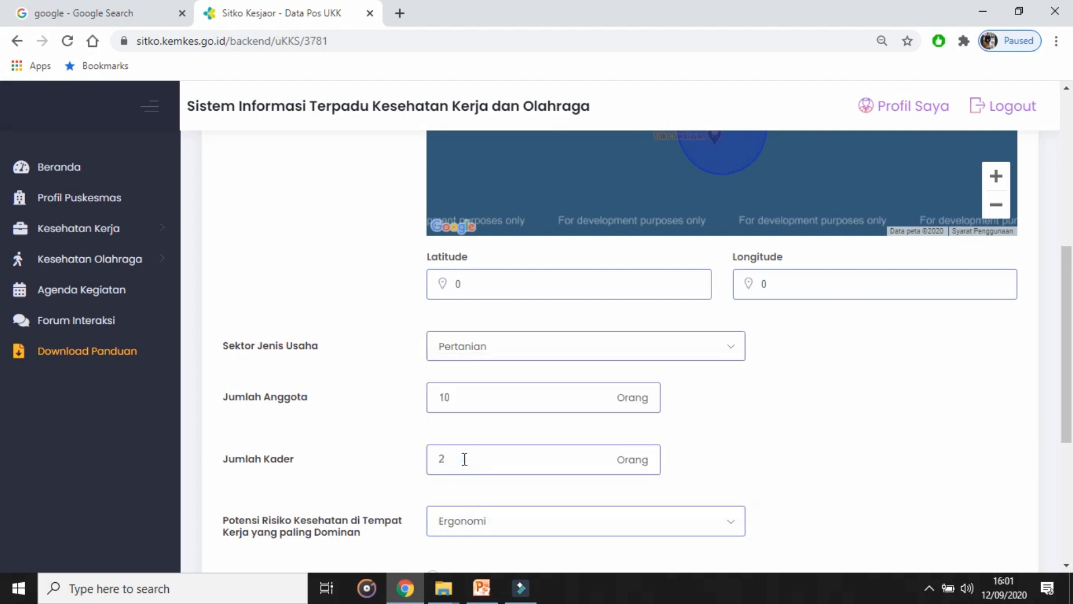
click(464, 403)
key(BackSpace)
text(5)
key(Tab)
text(2)
scroll(612, 386, down, 3)
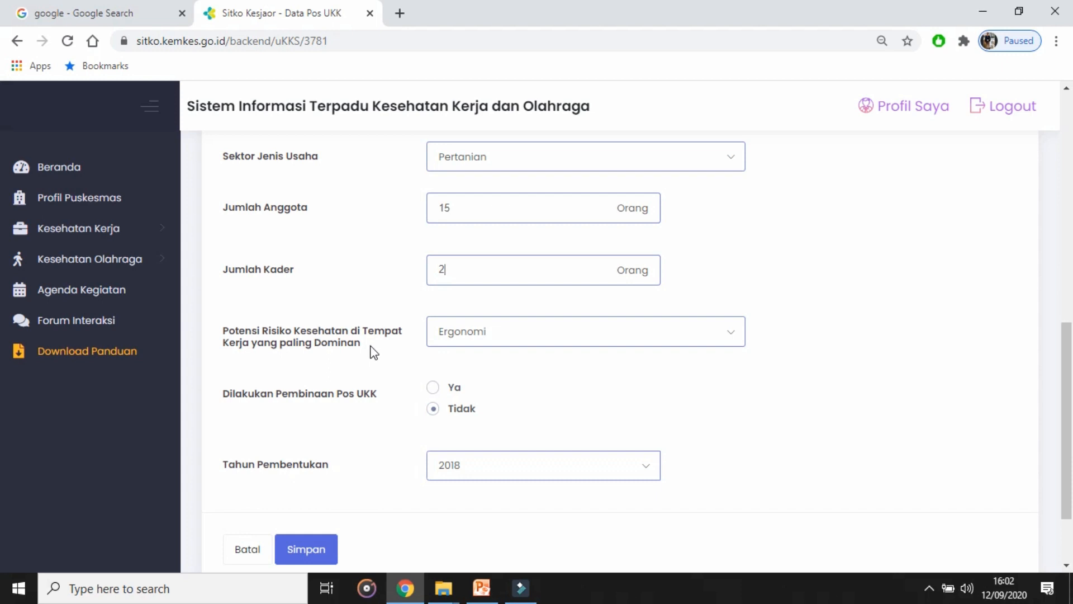
Keep Ergonomi as the dominant health risk and leave Pembinaan Pos UKK on Tidak
drag(352, 345, 324, 353)
click(517, 337)
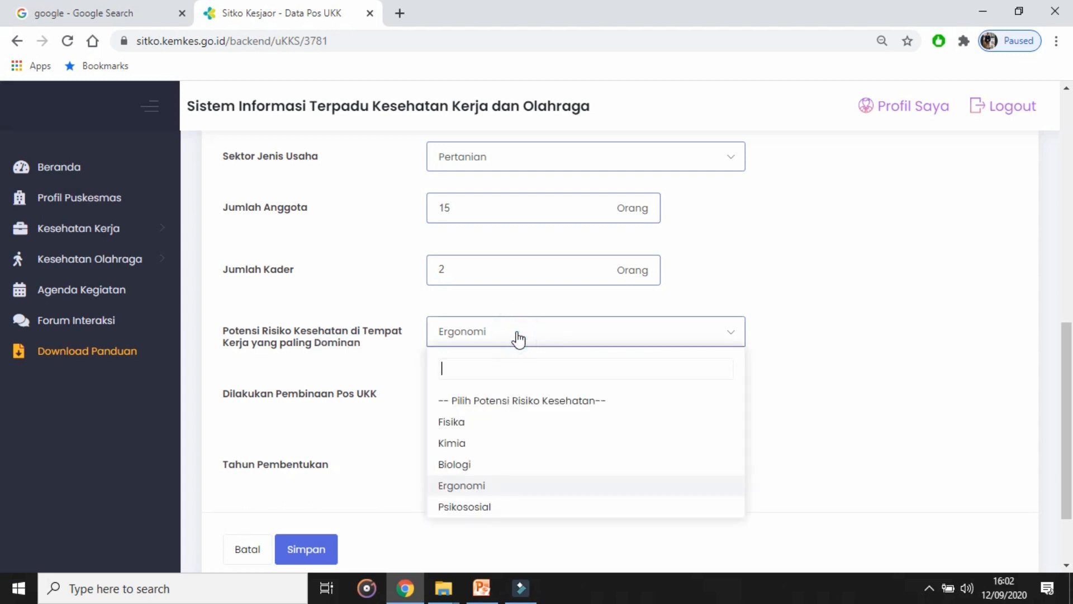
click(470, 485)
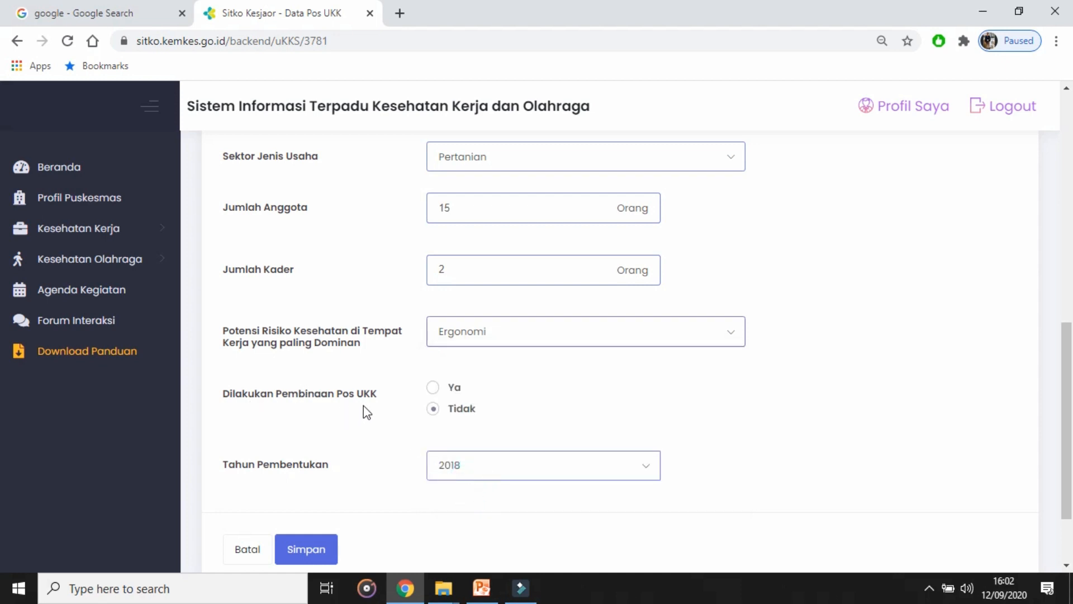
click(441, 390)
click(438, 412)
scroll(466, 462, down, 2)
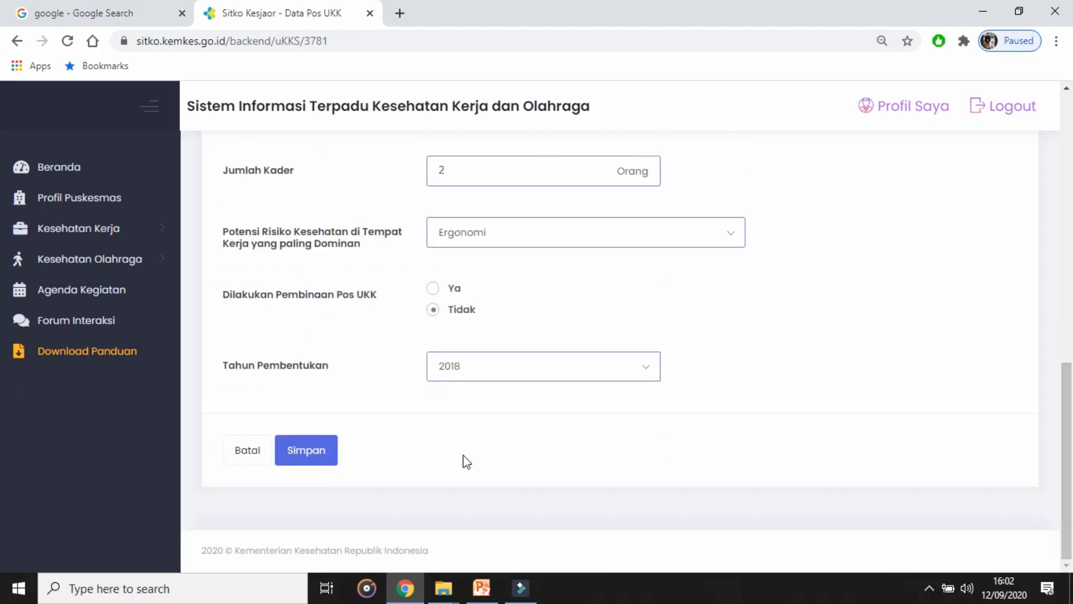
Change Tahun Pembentukan to 2019 and save the Pos UKK
click(460, 371)
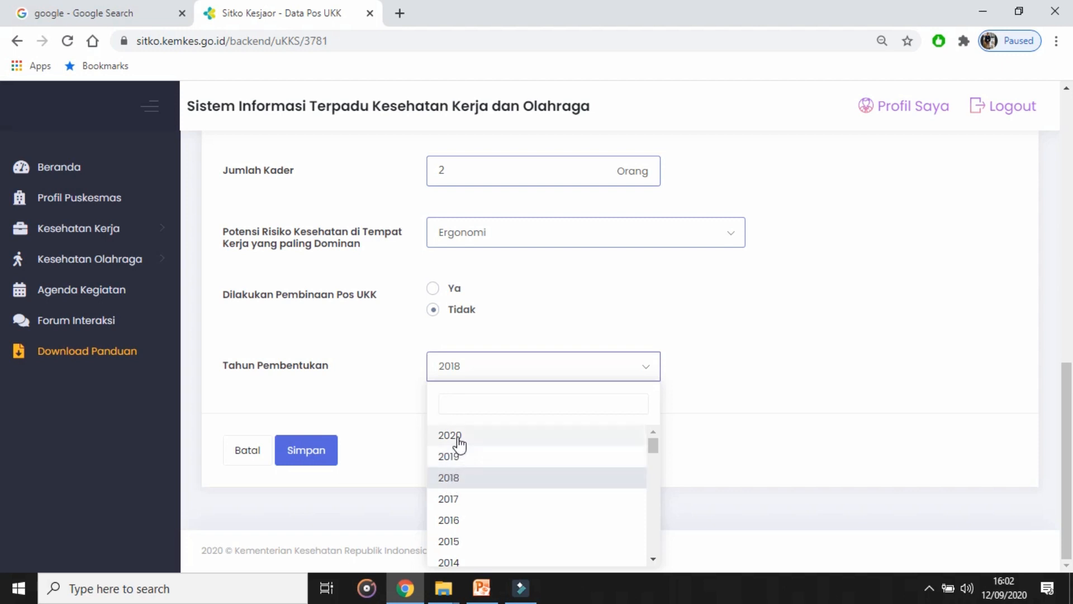
click(455, 456)
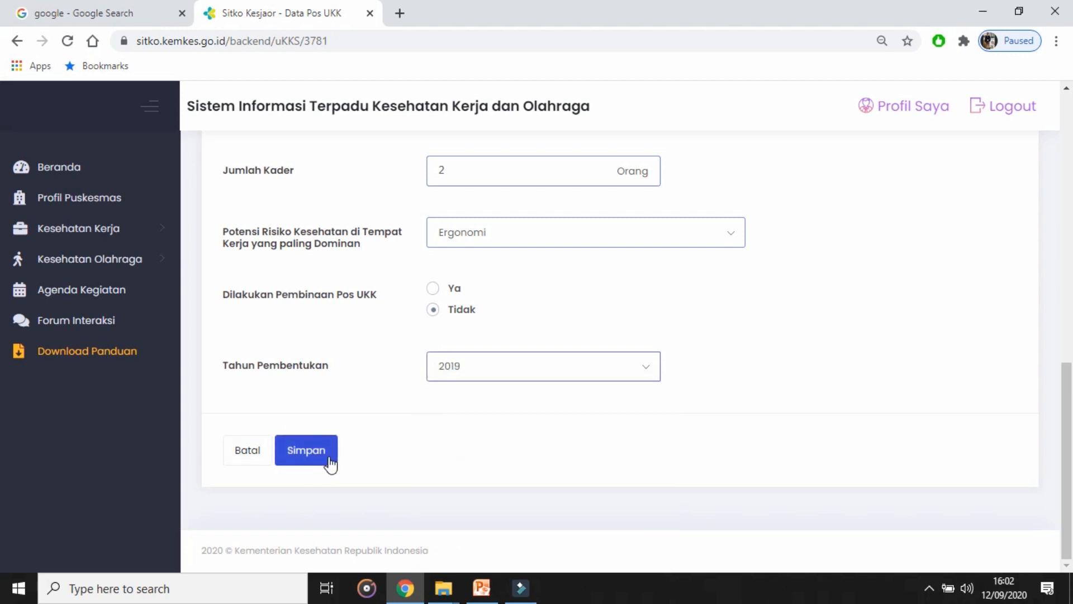
click(307, 450)
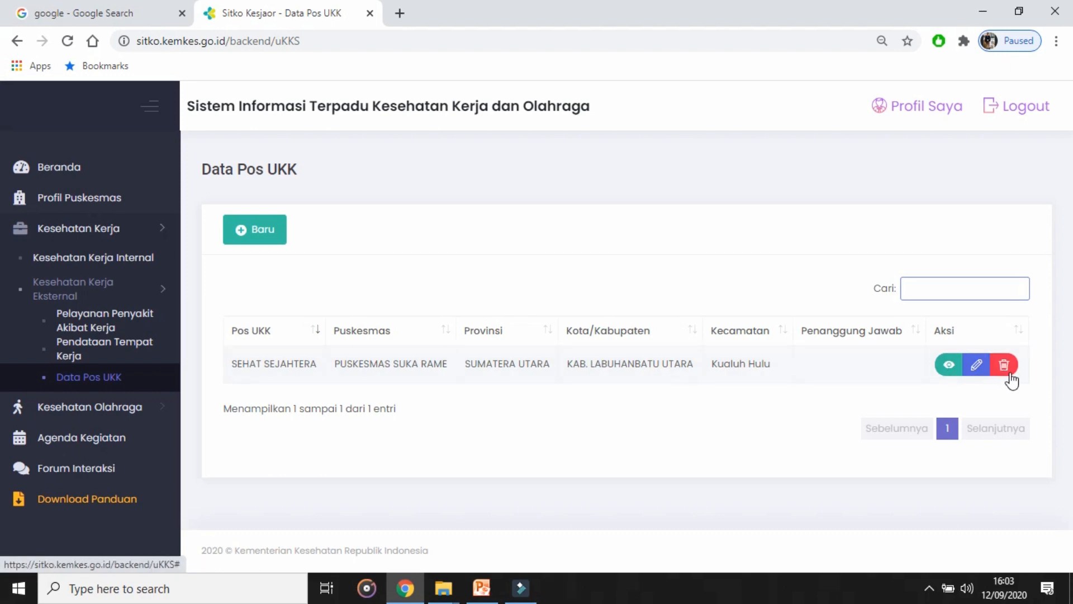
Reopen SEHAT SEJAHTERA and set Jumlah Anggota to 17 and Jumlah Kader to 2
click(975, 373)
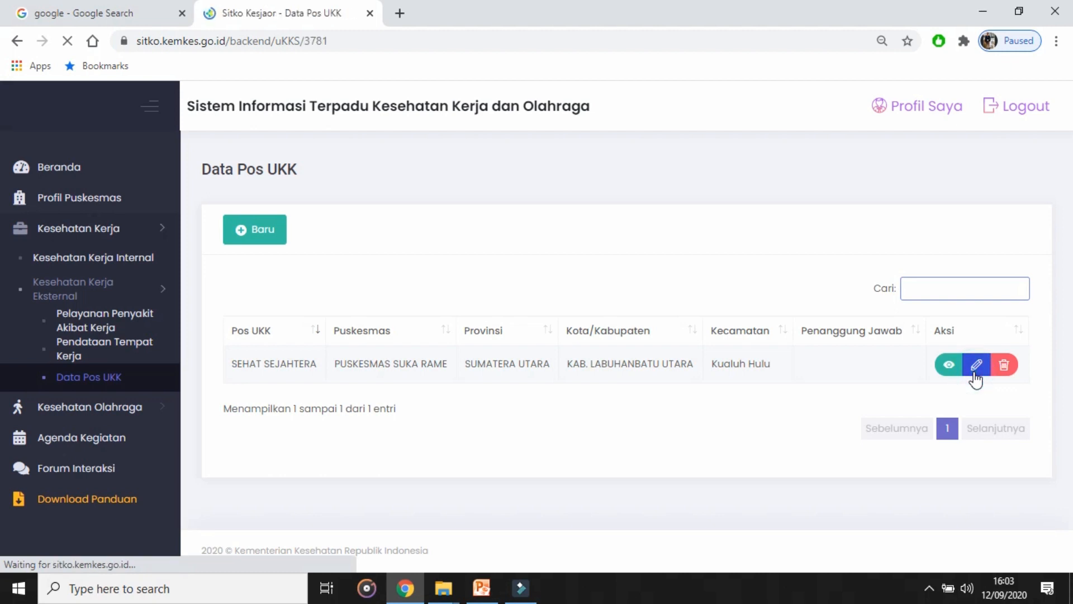
drag(1069, 214, 1070, 383)
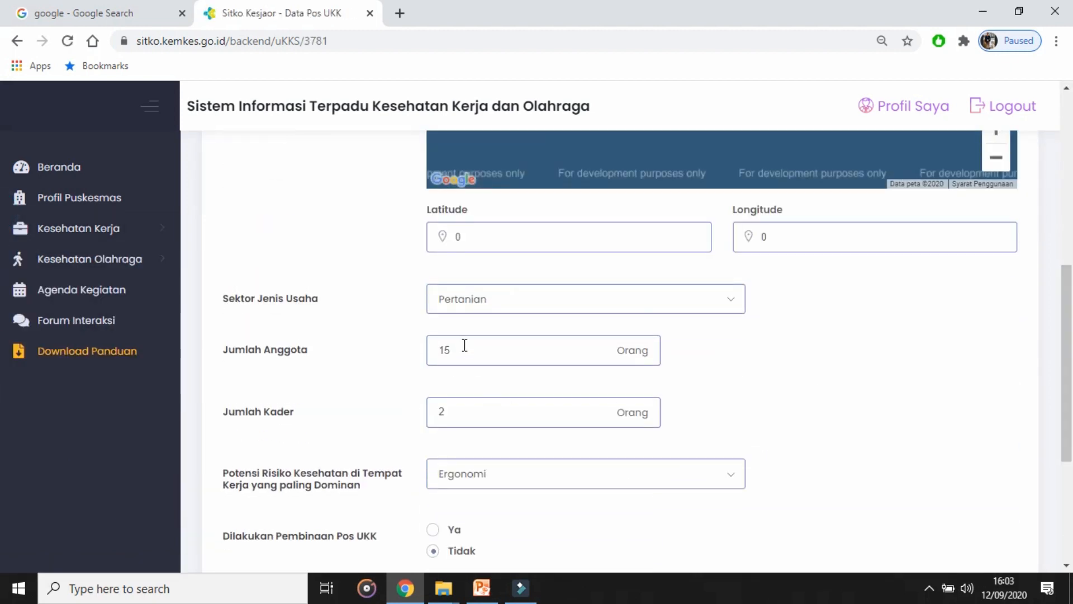
drag(460, 350, 417, 361)
text(17)
drag(1070, 384, 1069, 402)
click(494, 369)
key(BackSpace)
text(1)
key(BackSpace)
text(2)
Answer Pembinaan Pos UKK with Ya and save the changes
scroll(2, 447, down, 1)
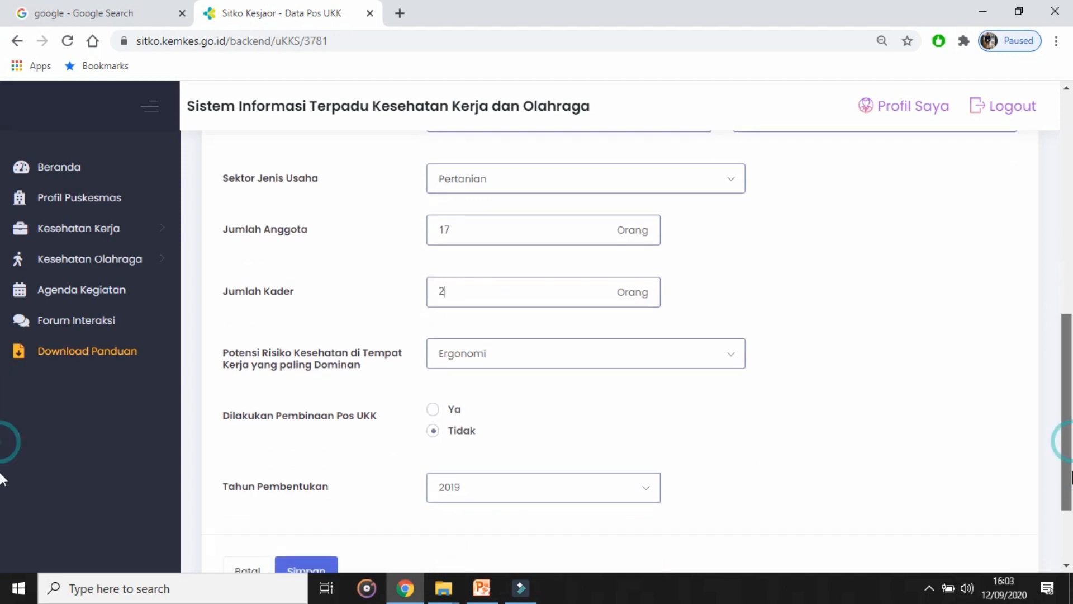
click(432, 413)
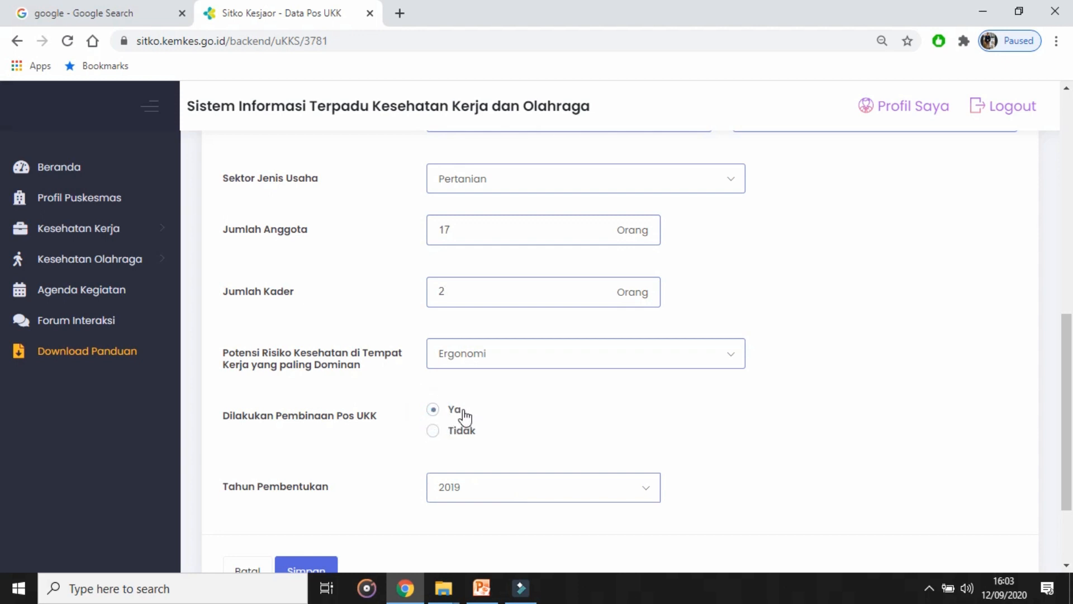
click(324, 567)
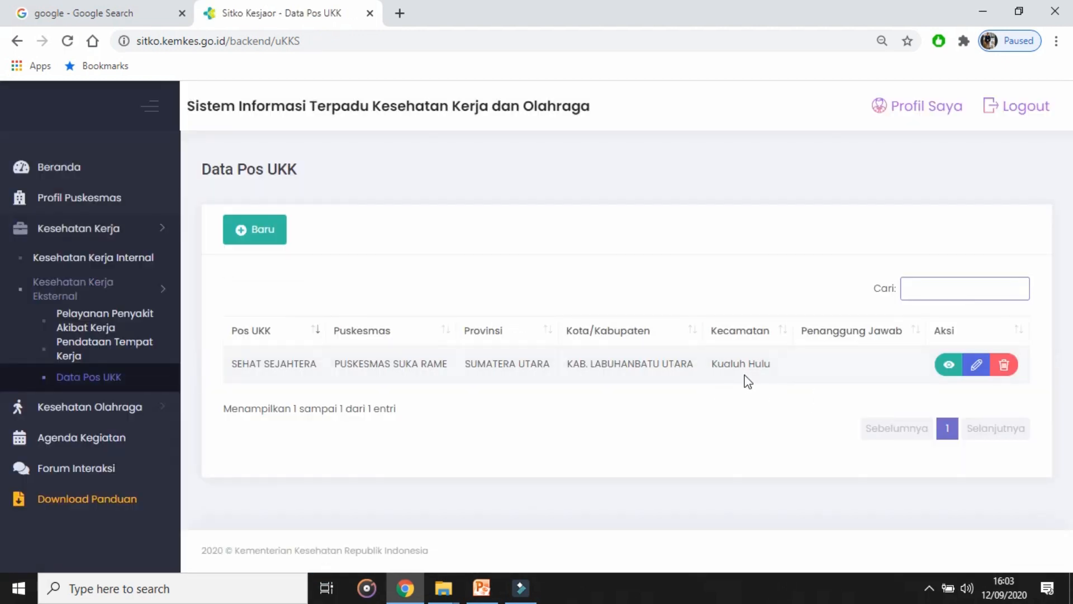
Open the SEHAT SEJAHTERA detail page and scroll to its Kuratif P3K and Promotif PHBS activities
click(949, 365)
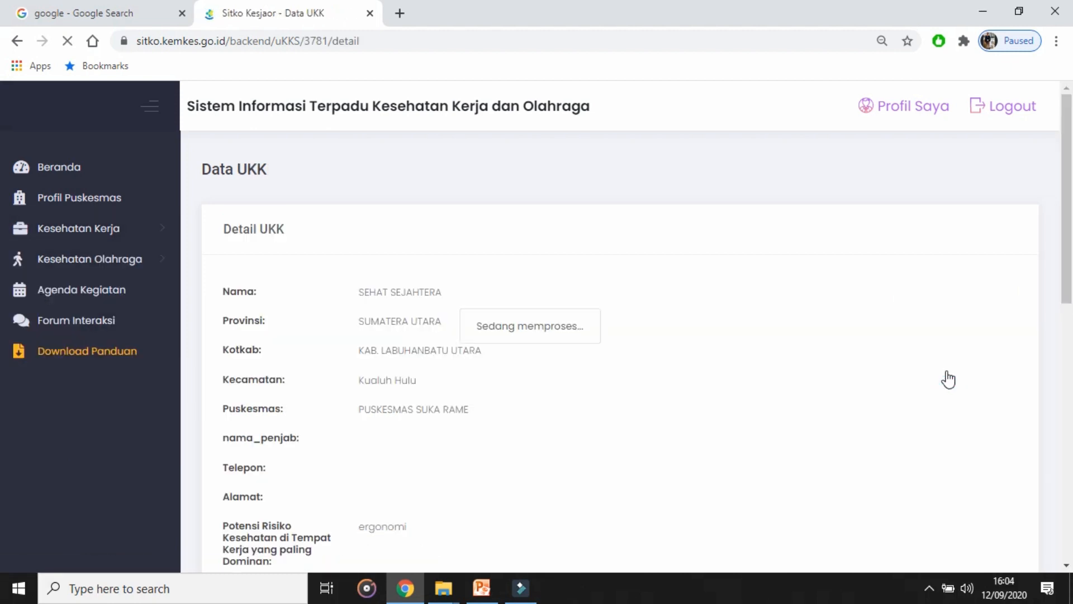
scroll(2, 206, down, 1)
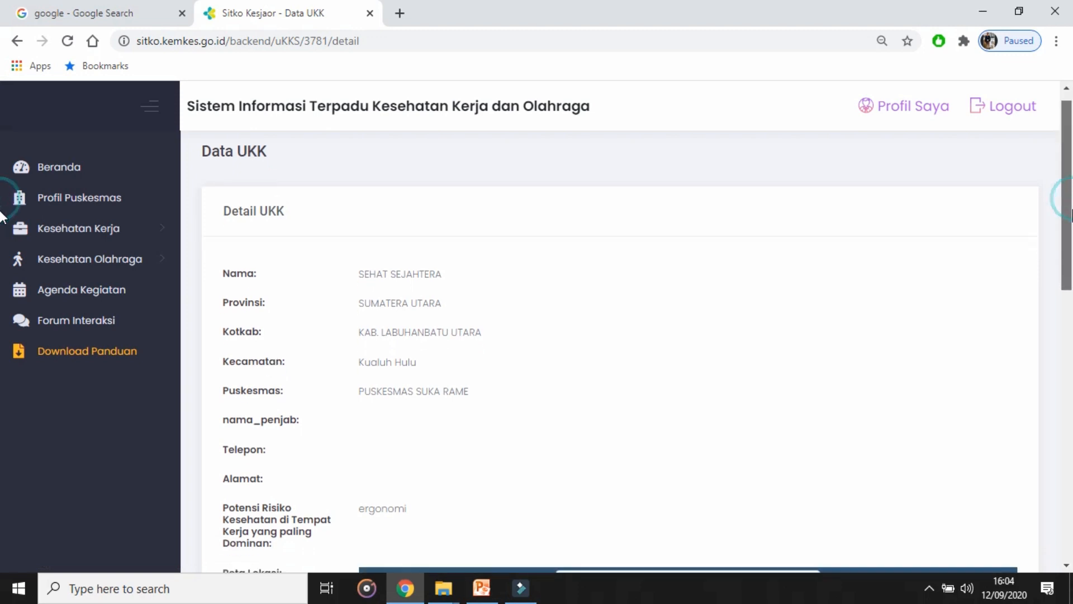
drag(1071, 229, 1062, 482)
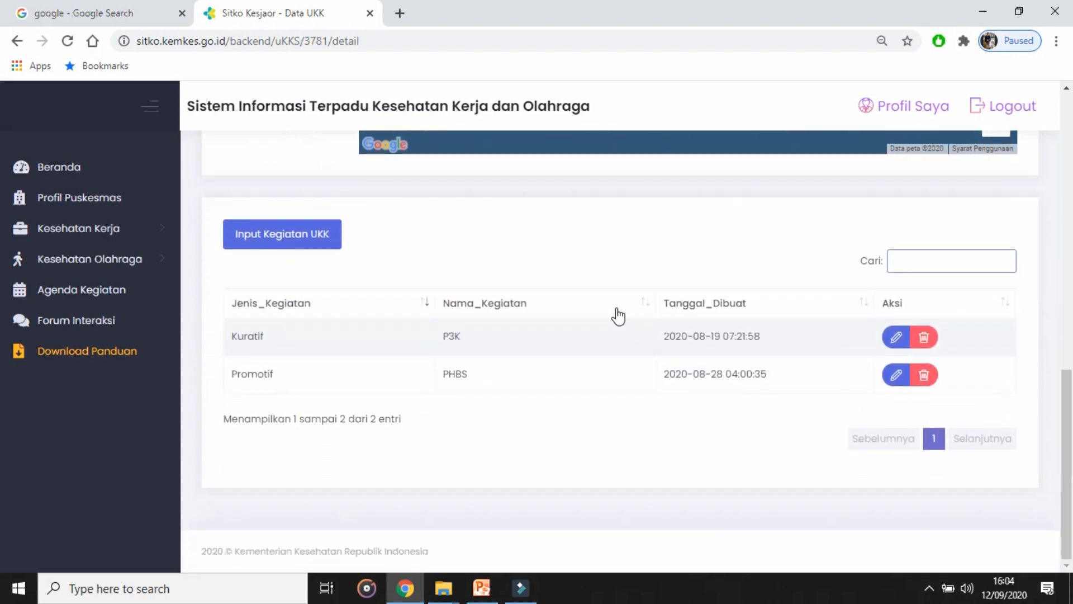
Start a new UKK activity, trying Promotif – PHBS and then Preventif – Contoh APD
click(322, 245)
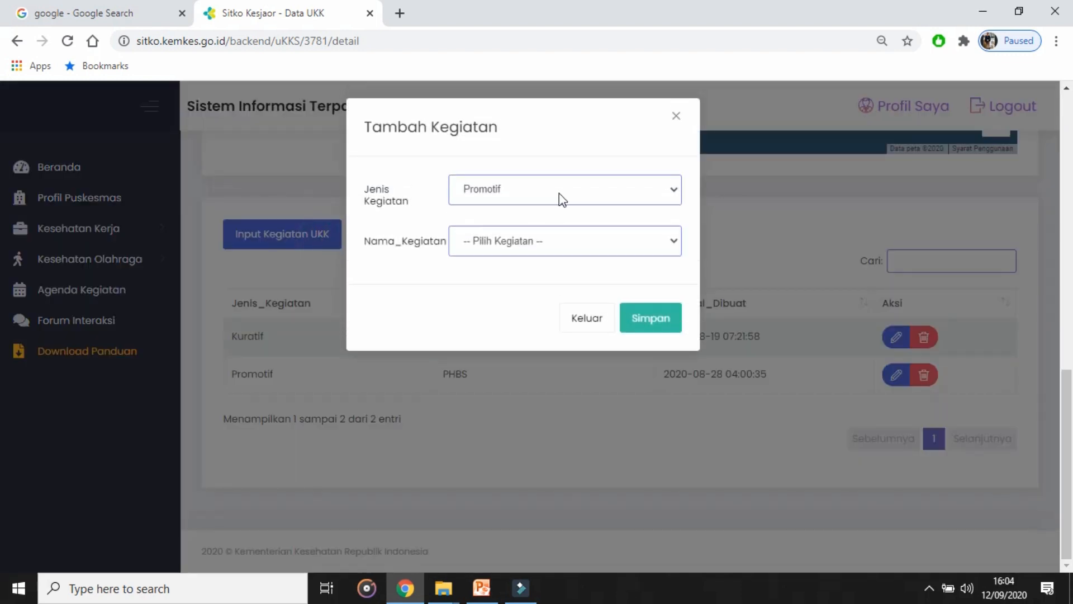
click(562, 199)
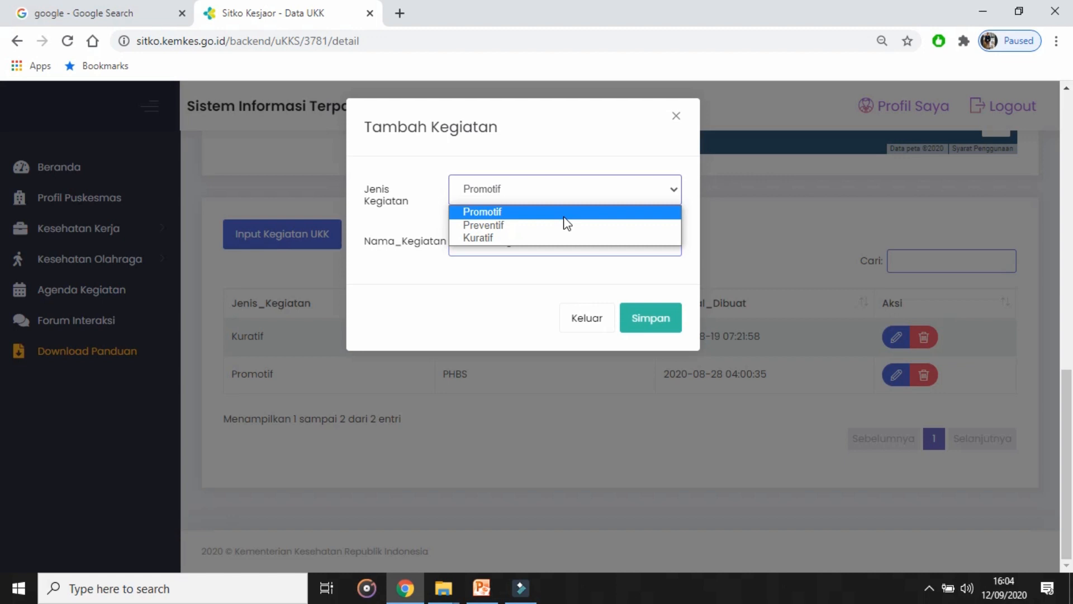
click(564, 217)
click(561, 241)
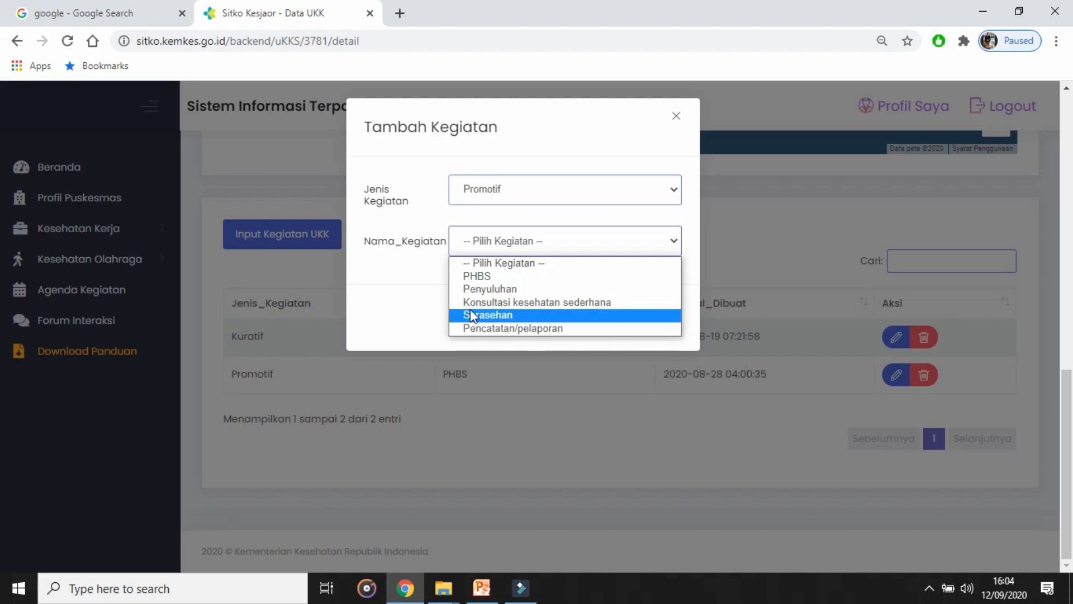
click(503, 274)
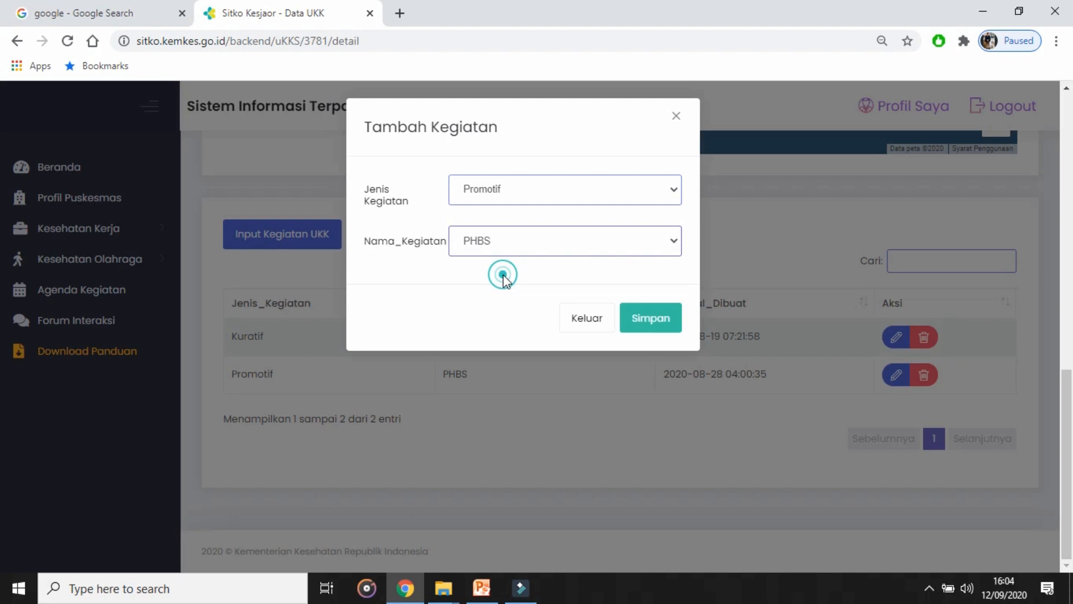
click(551, 199)
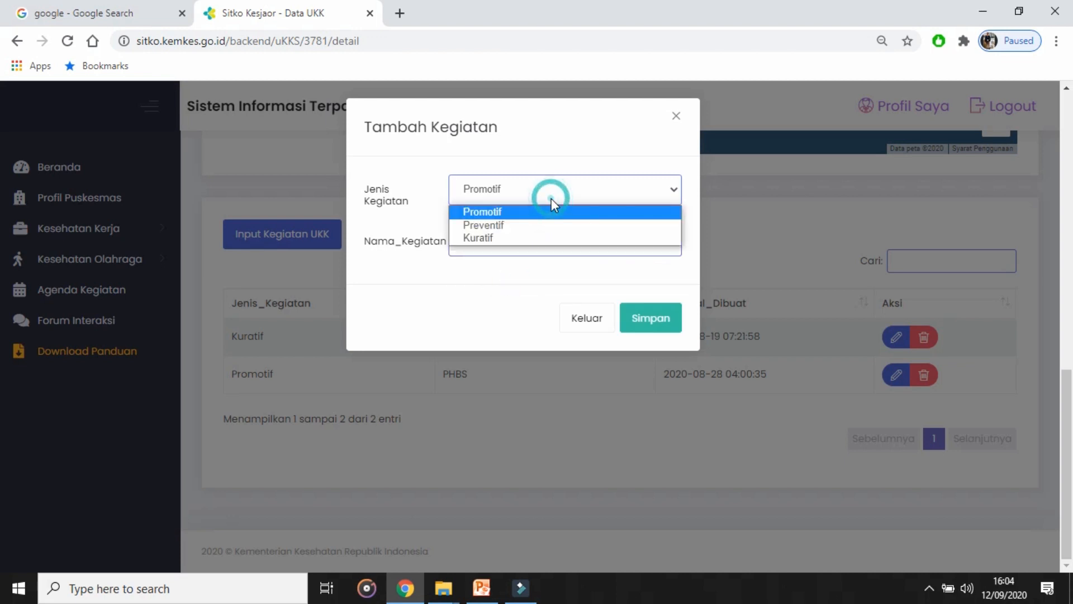
click(542, 226)
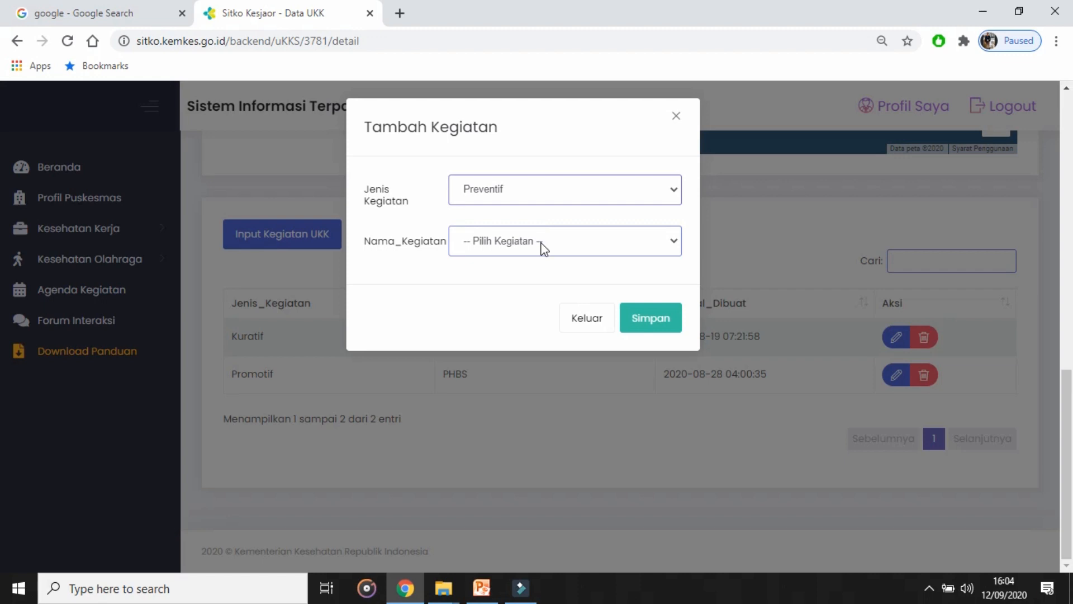
click(543, 246)
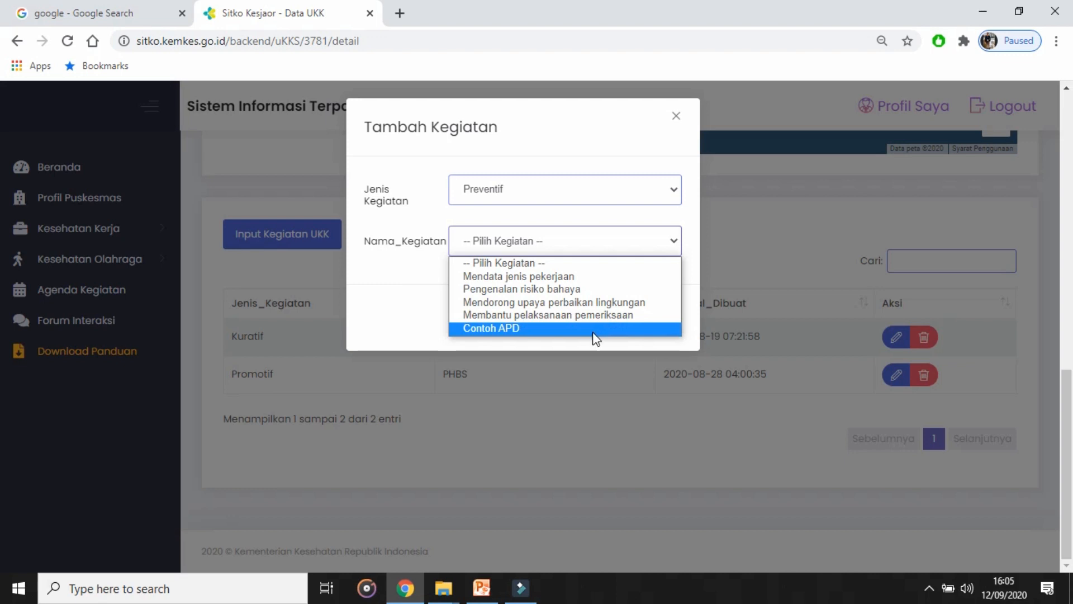
click(551, 330)
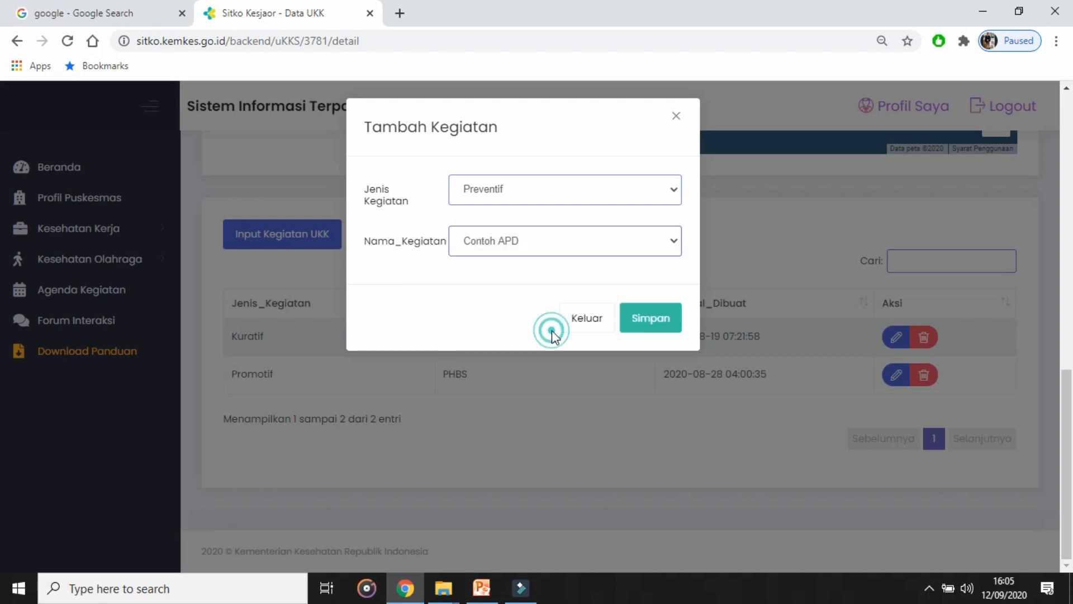
Set the activity to Kuratif – P3K and save it
click(568, 192)
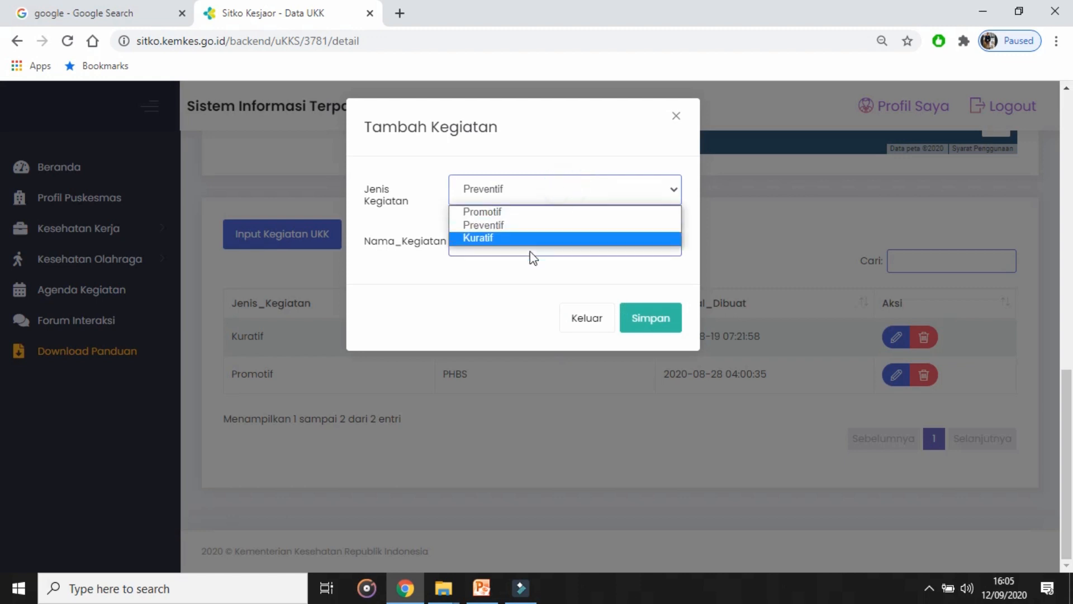
click(507, 238)
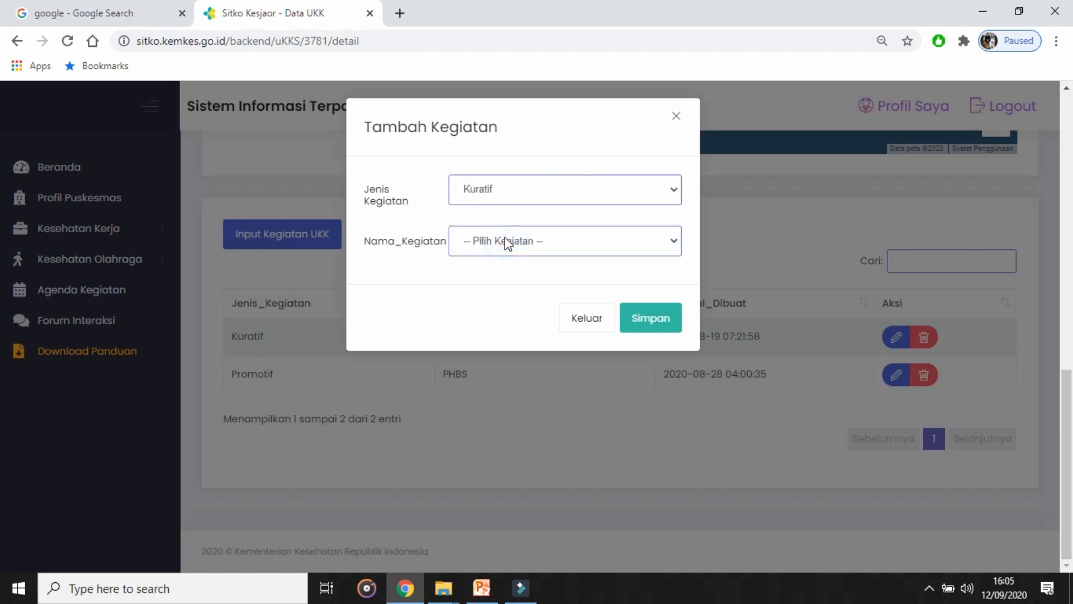
click(505, 239)
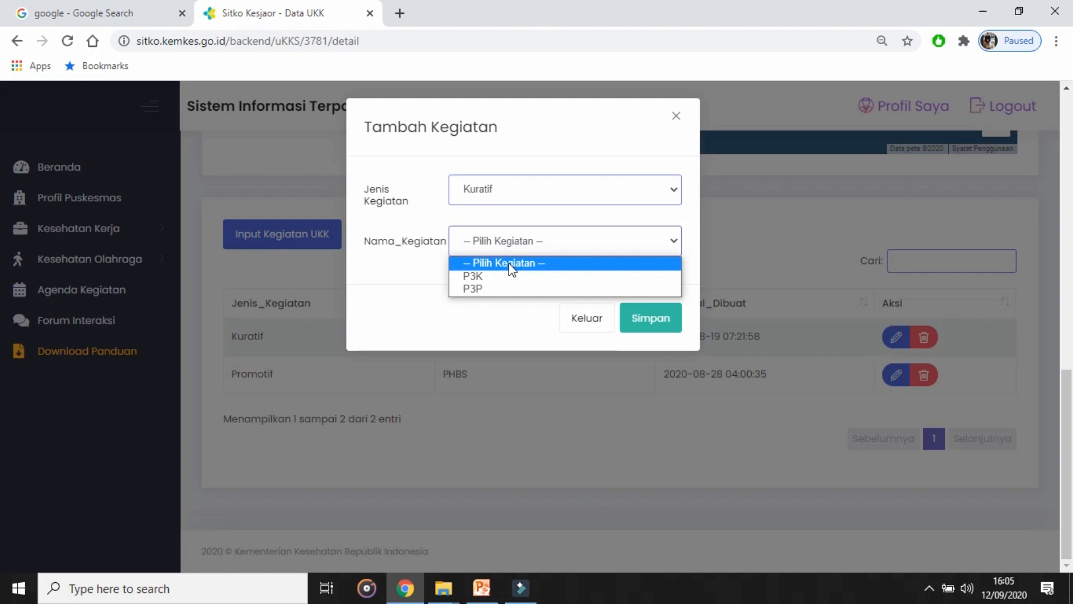
click(558, 281)
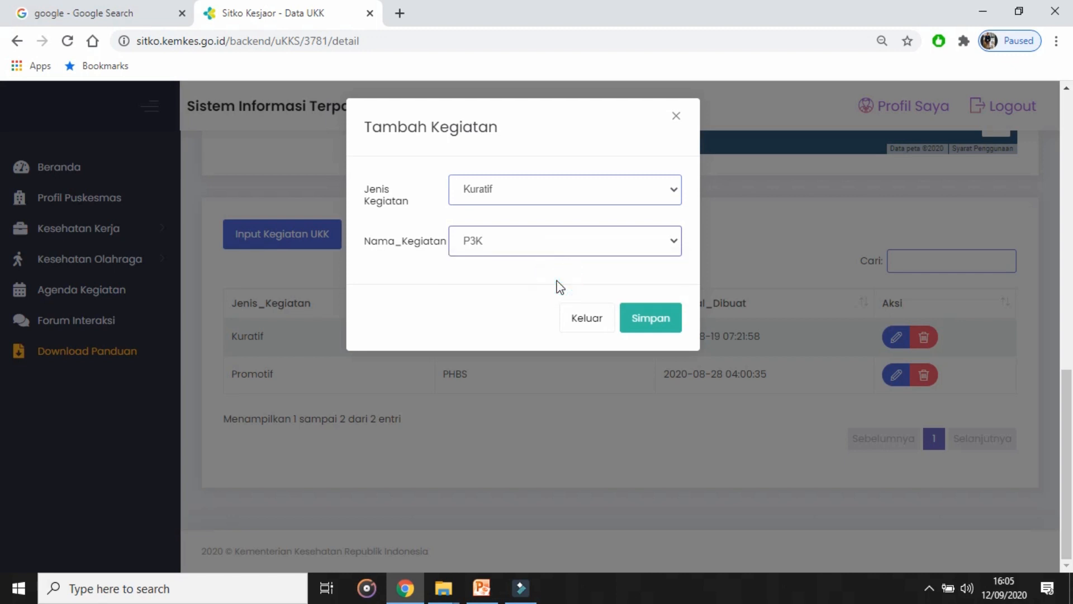
click(644, 323)
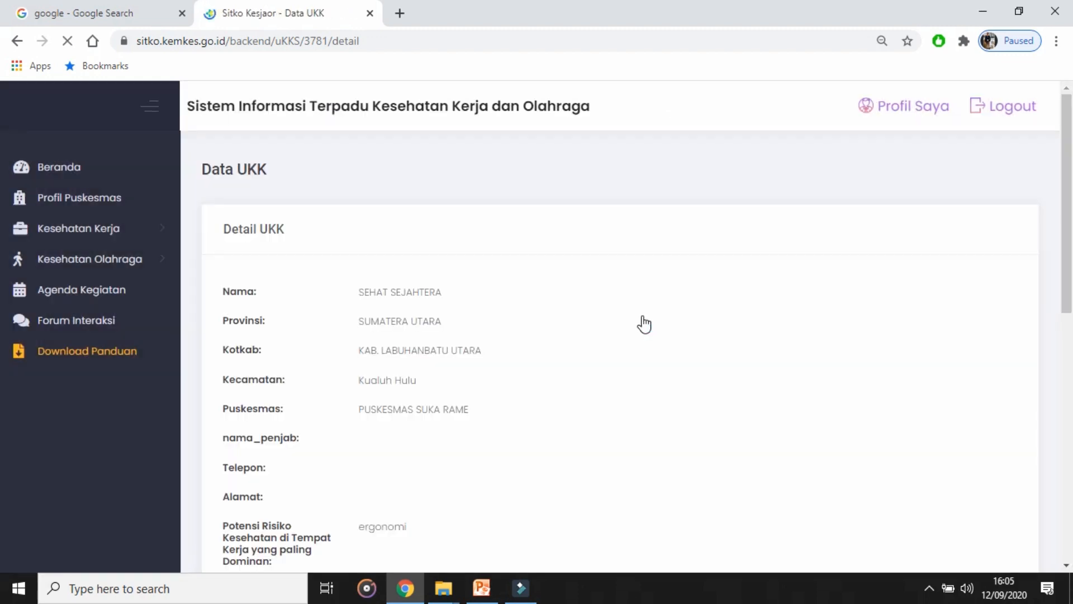
Check the new Kuratif P3K row and its creation date in the activity table
drag(1069, 177, 1072, 479)
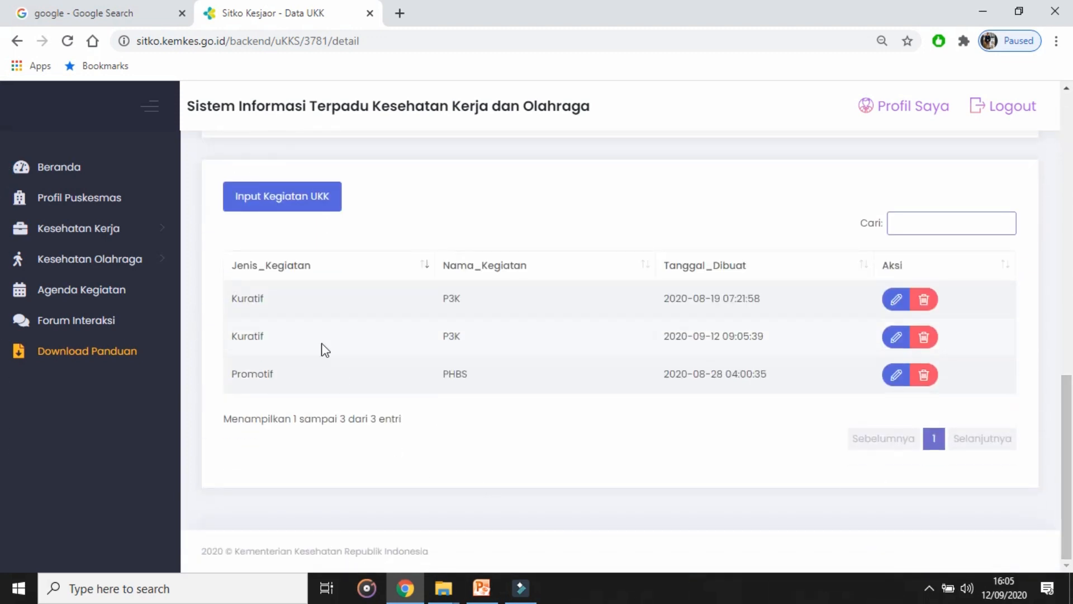
click(662, 299)
drag(662, 299, 761, 302)
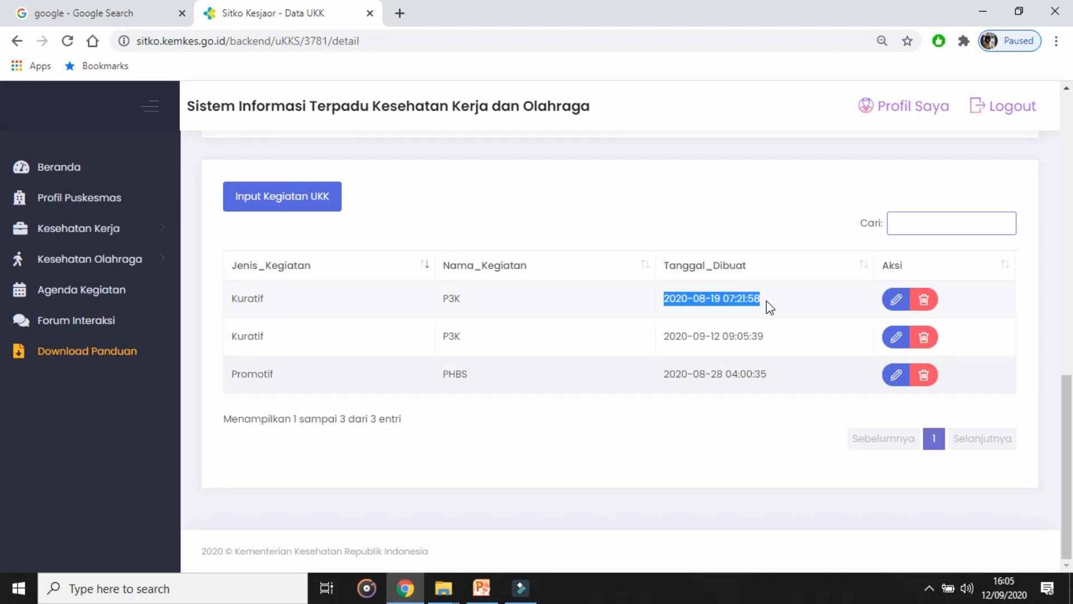
Go to Kesehatan Kerja > Kesehatan Kerja Eksternal > Data Pos UKK
click(115, 232)
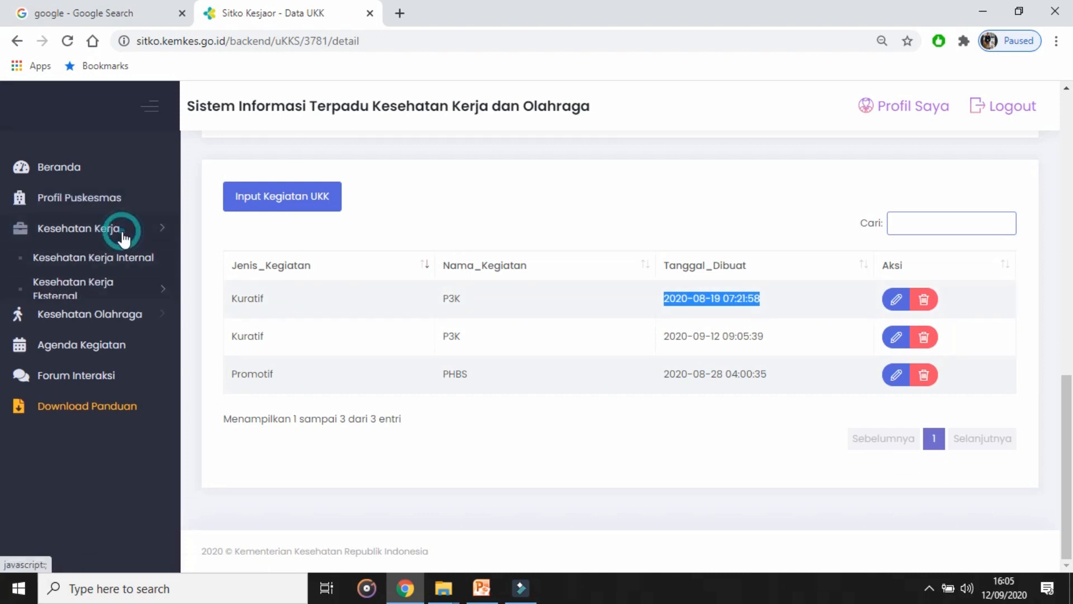
click(115, 295)
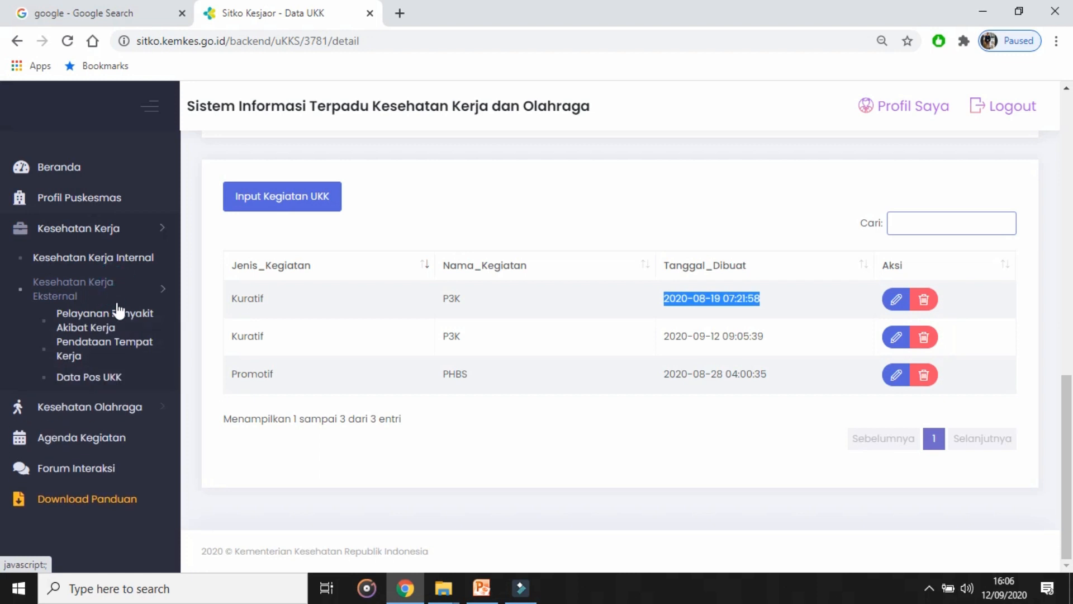
click(107, 379)
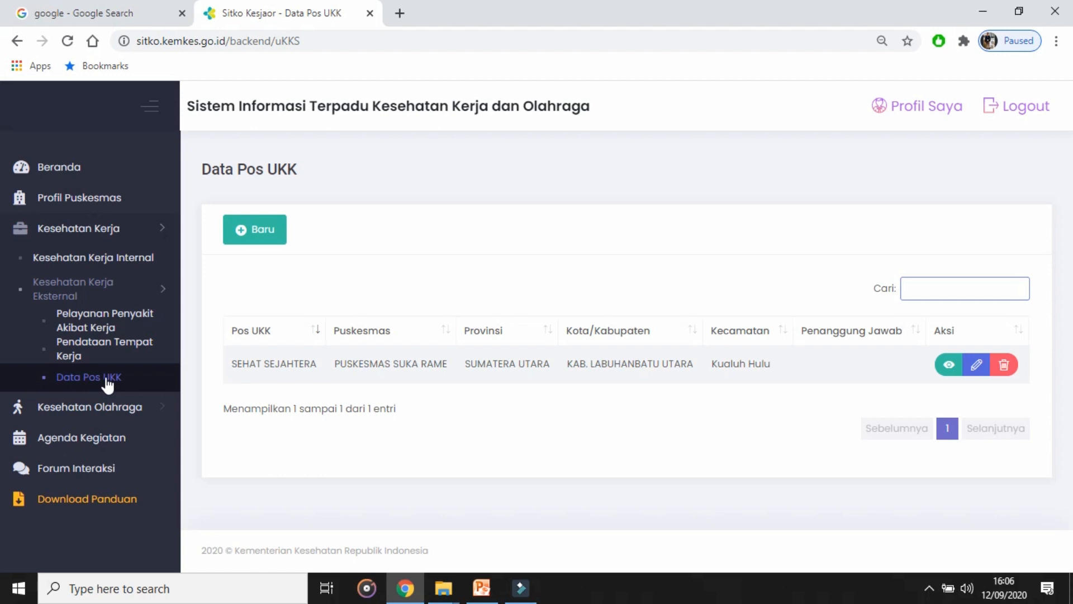
click(91, 295)
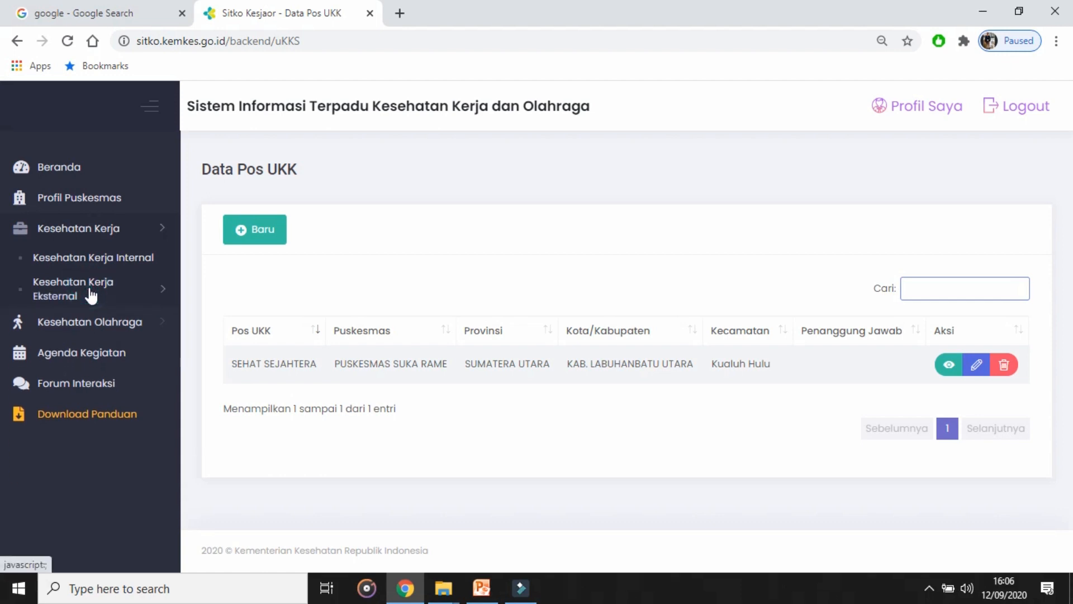
click(87, 235)
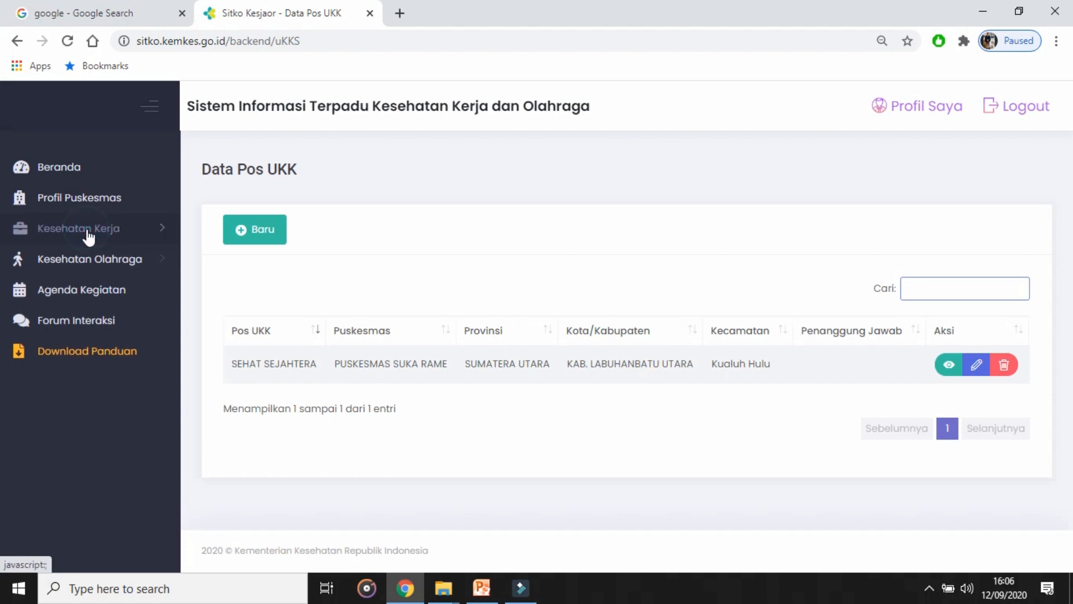
click(88, 235)
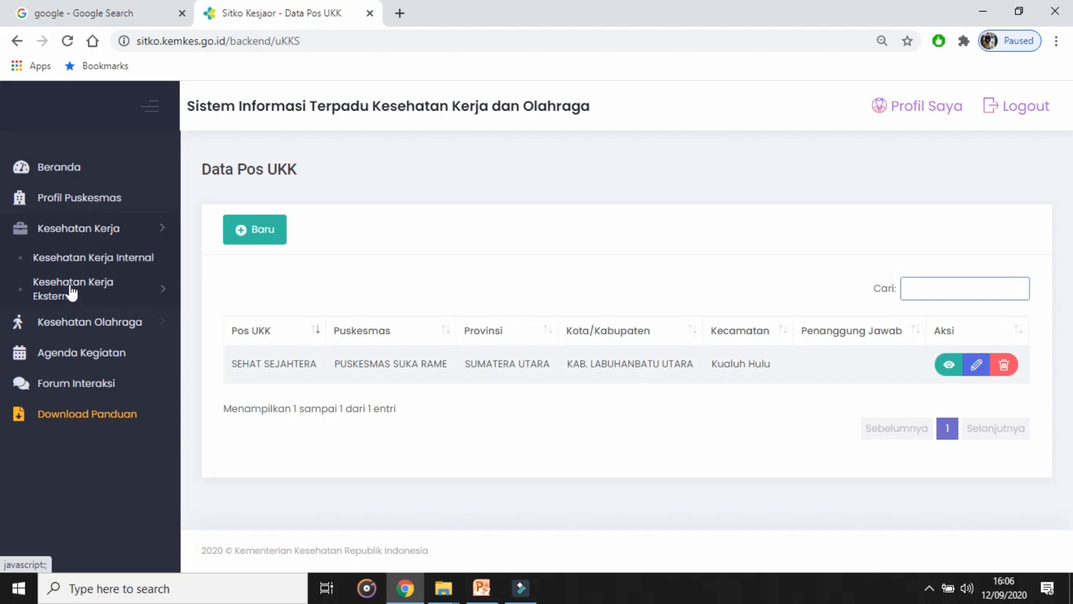
click(149, 296)
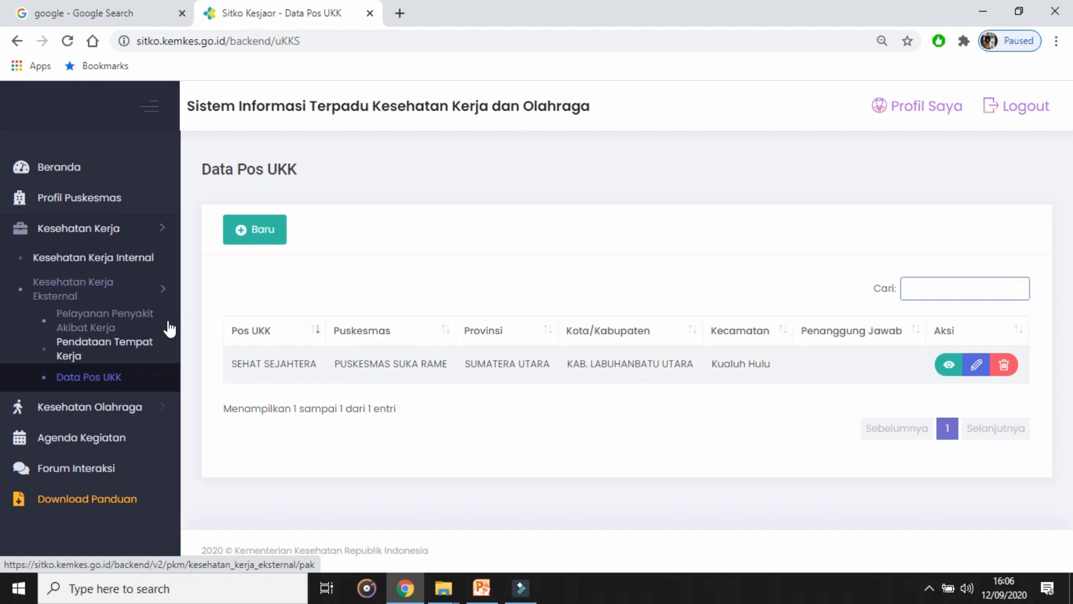
click(130, 323)
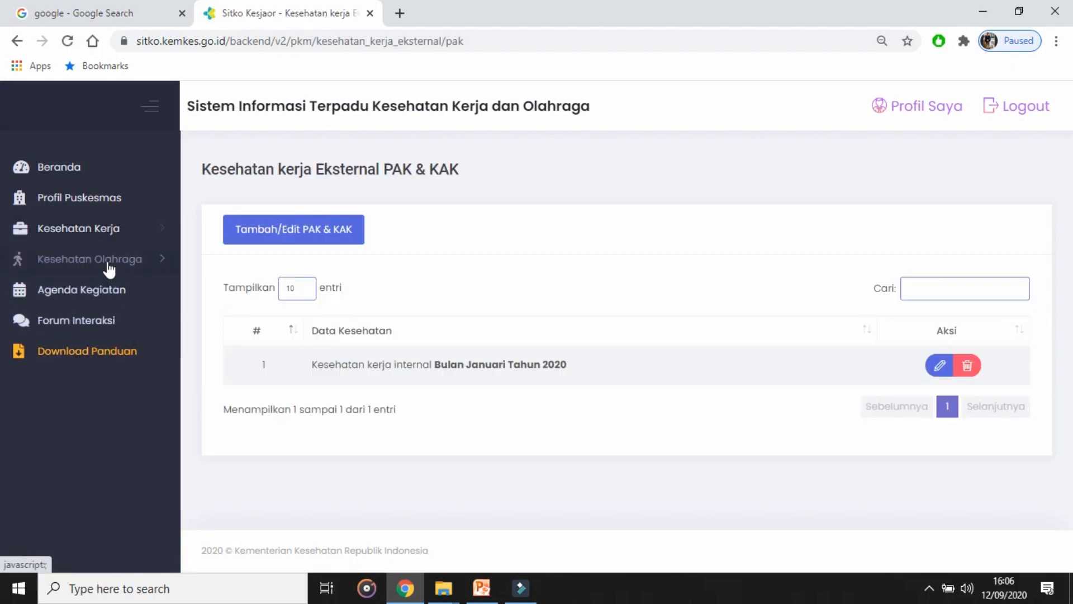
click(96, 241)
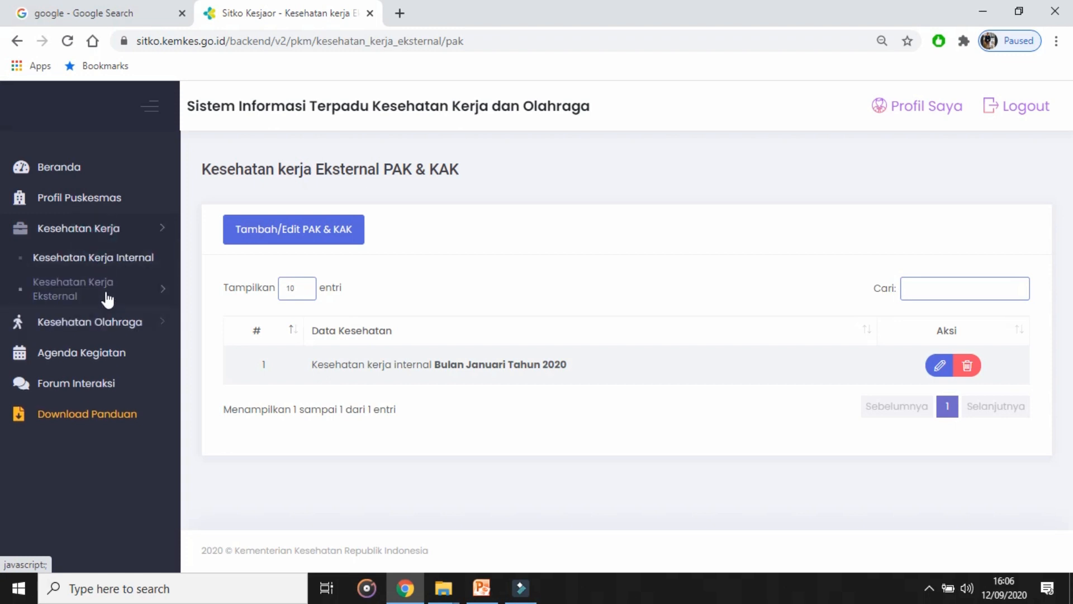
click(105, 290)
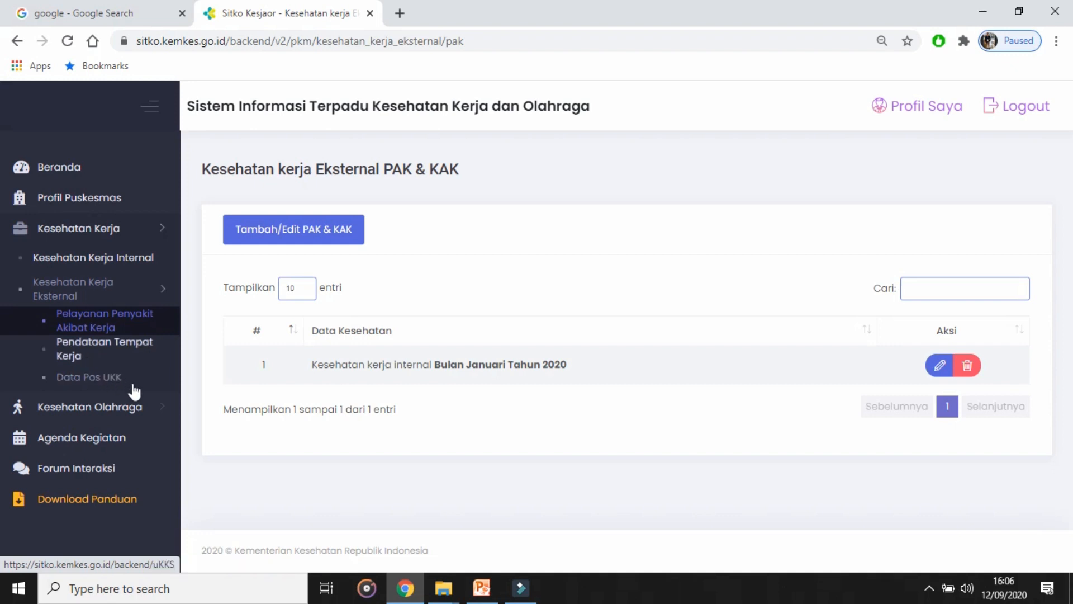
click(98, 384)
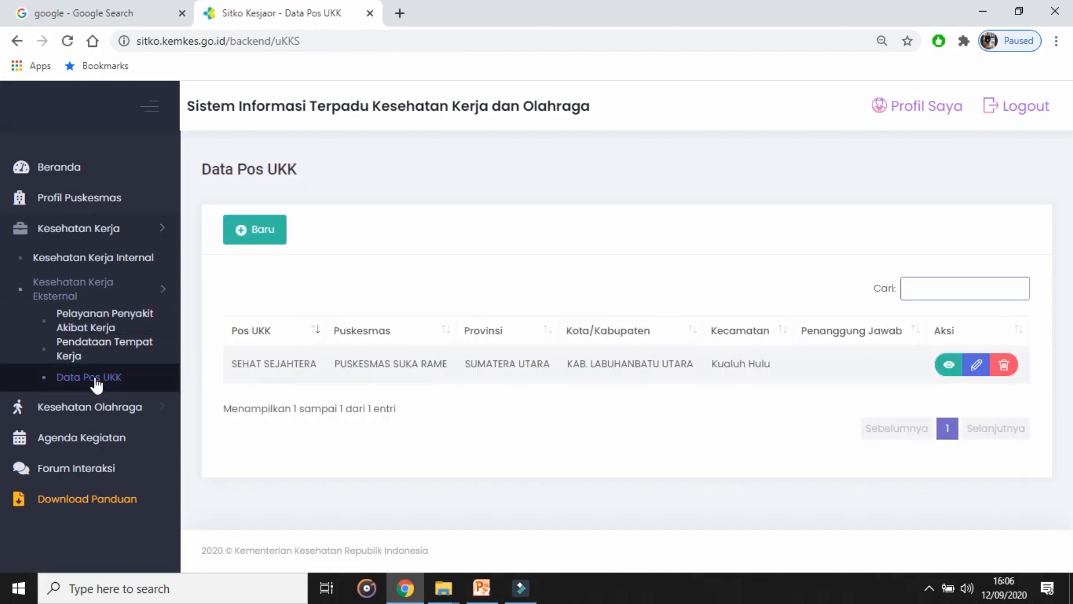